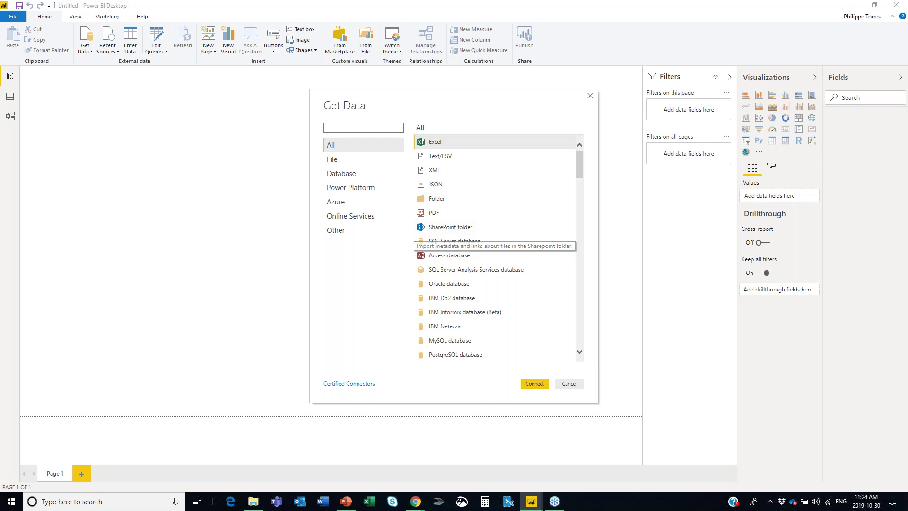
- Connect to the Google Analytics online service and expand the Faction A account and property down to its views
click(362, 218)
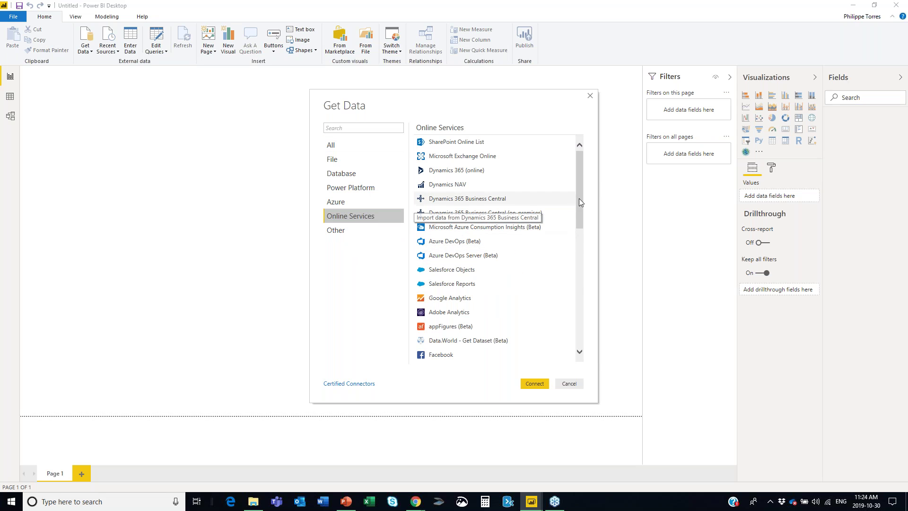
drag(579, 198, 580, 203)
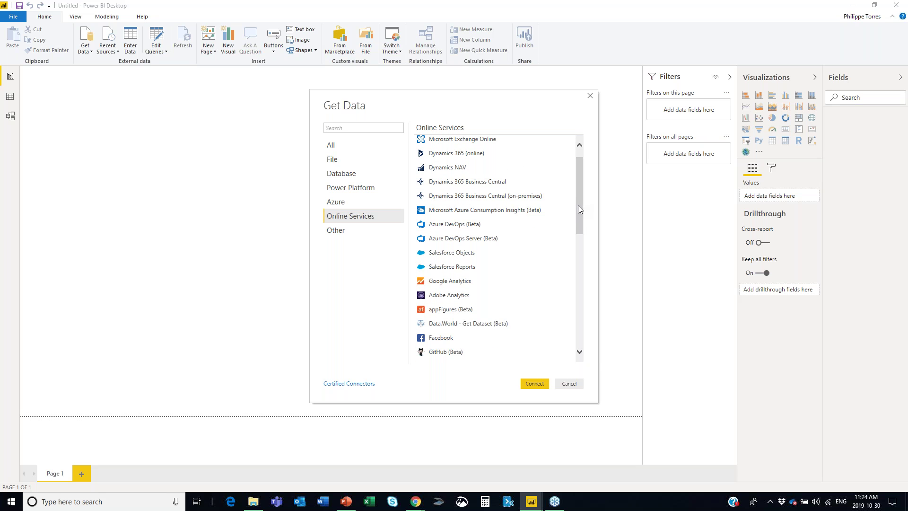
drag(581, 211, 583, 237)
click(461, 229)
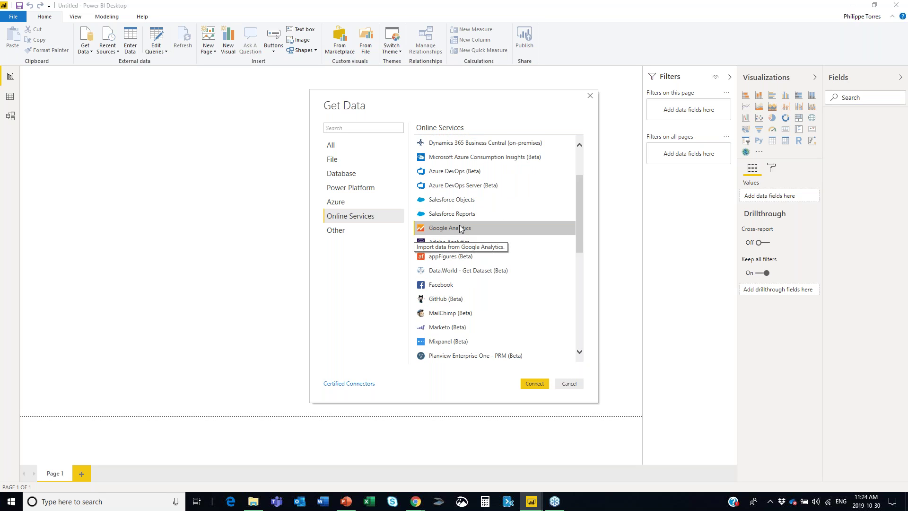
click(537, 384)
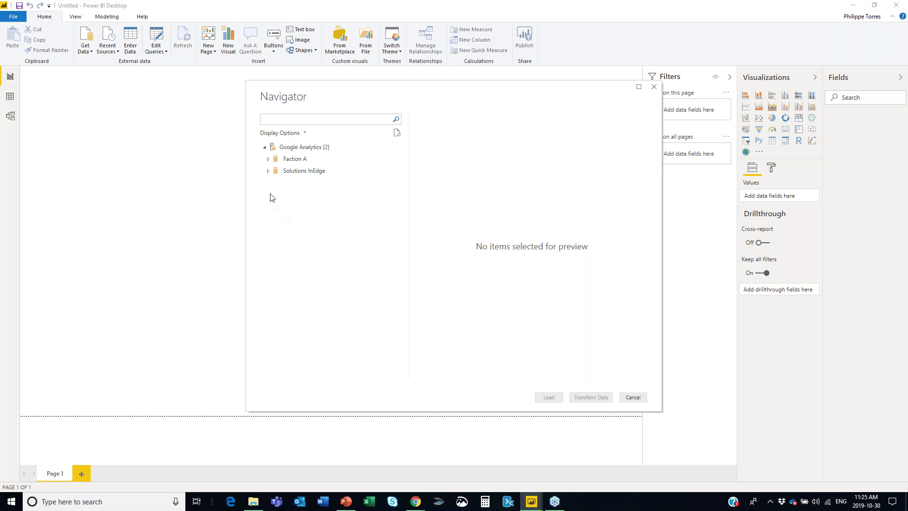
click(268, 159)
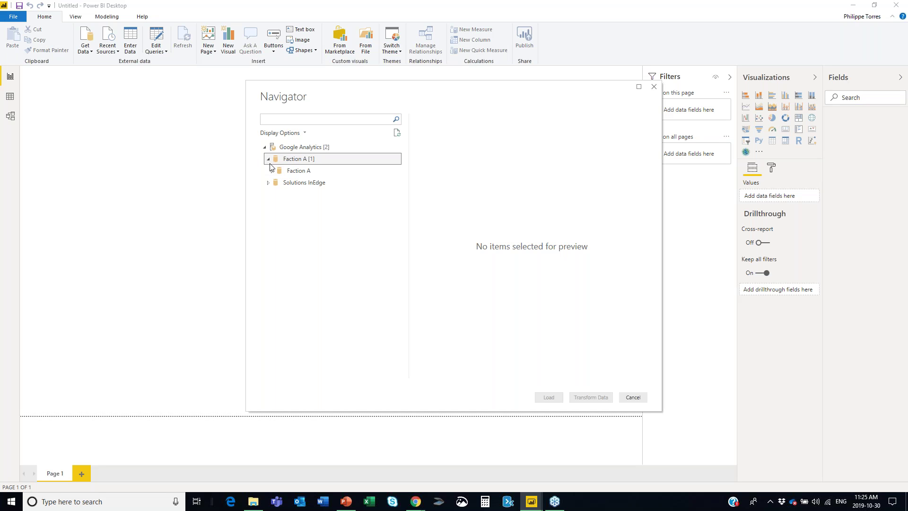
click(272, 171)
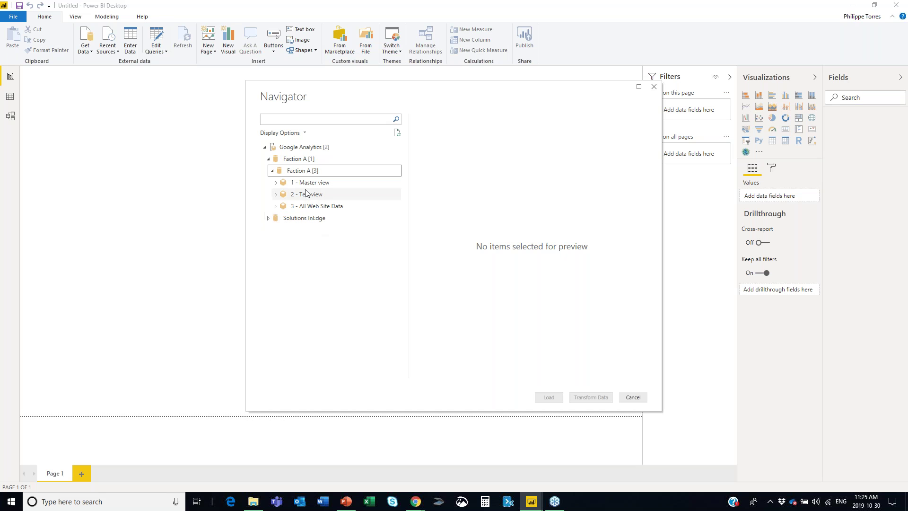
- Switch to Google Analytics in Chrome to check the selected Faction A view, and return to the Power BI Navigator
key(alt+Tab)
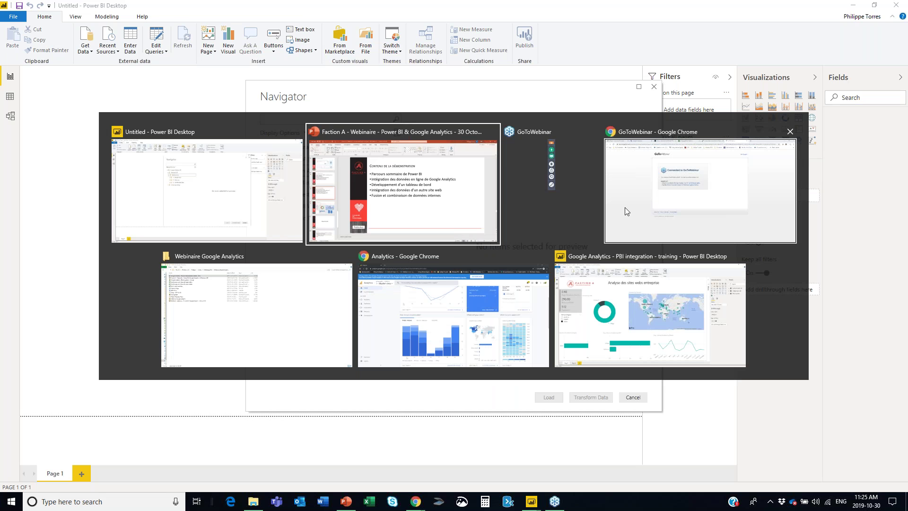
click(396, 318)
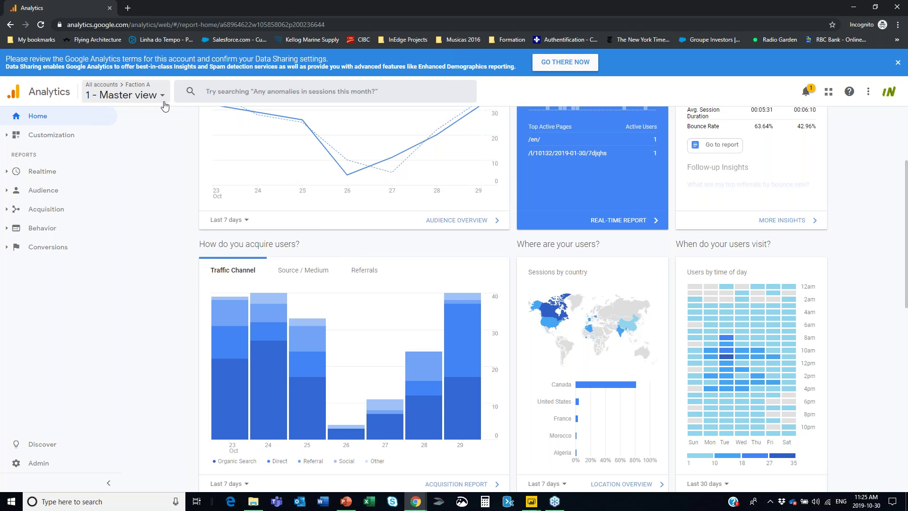
mouse_move(308, 330)
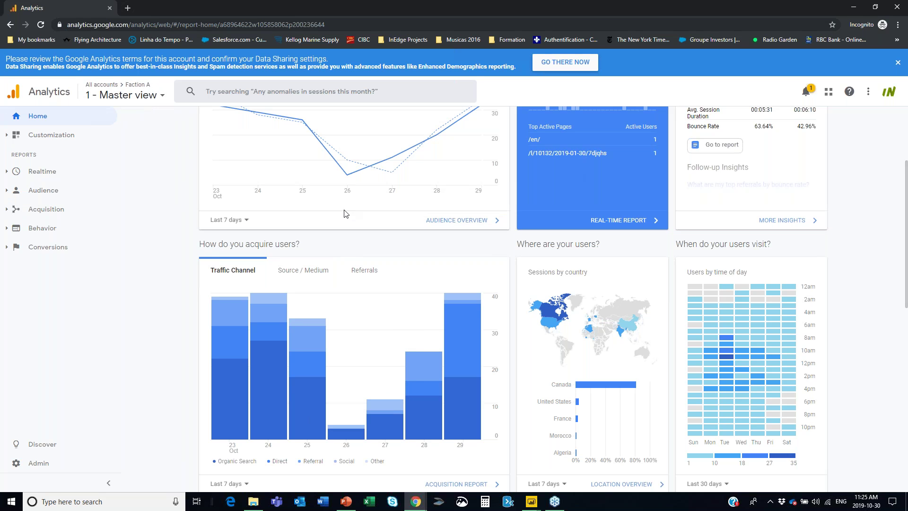
key(alt+Tab)
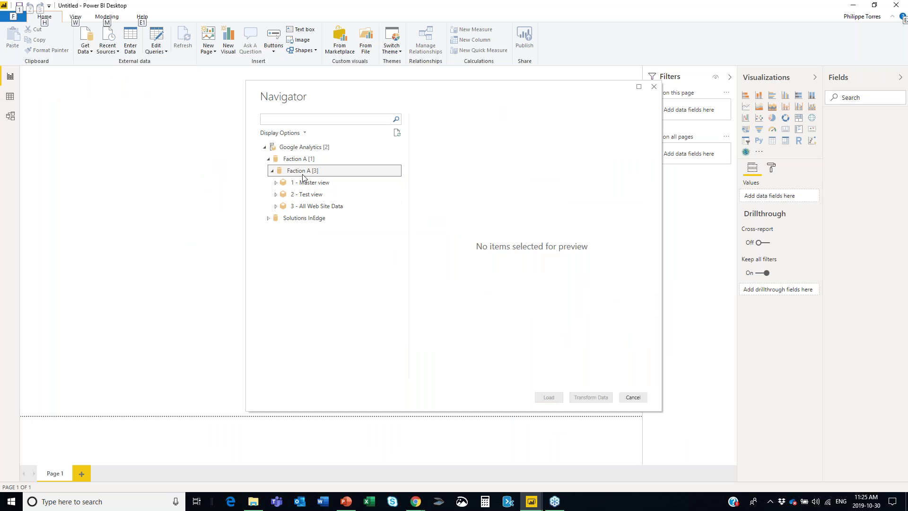
- Select the City and Country dimensions from the Geo Network folder of 1 - Master view, and collapse the folder
click(276, 185)
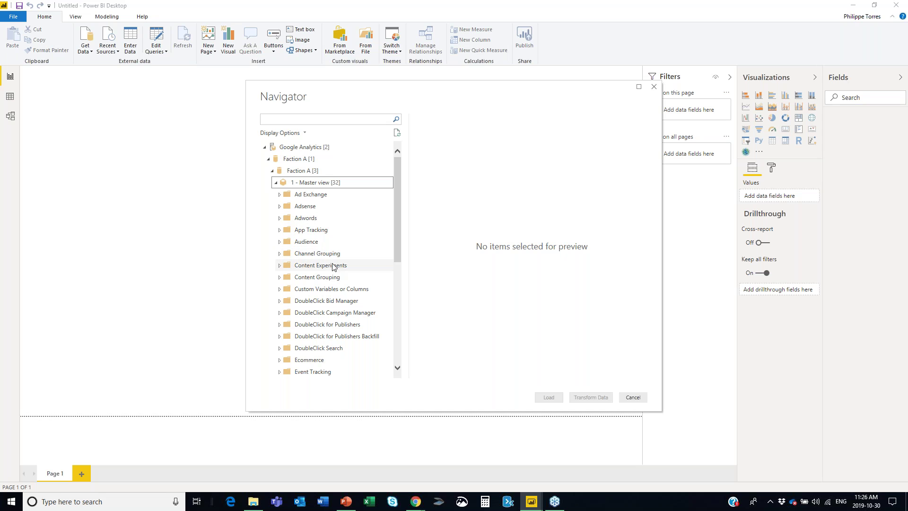
scroll(327, 271, down, 3)
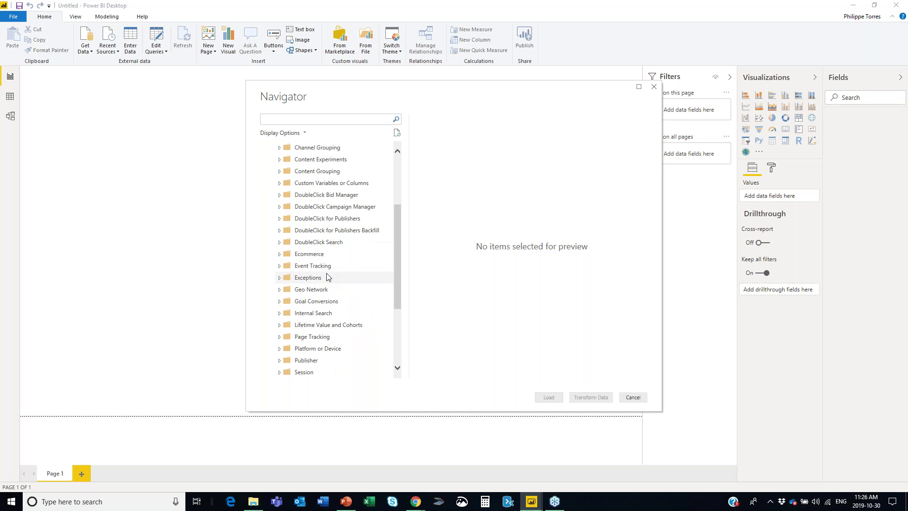
scroll(326, 277, down, 1)
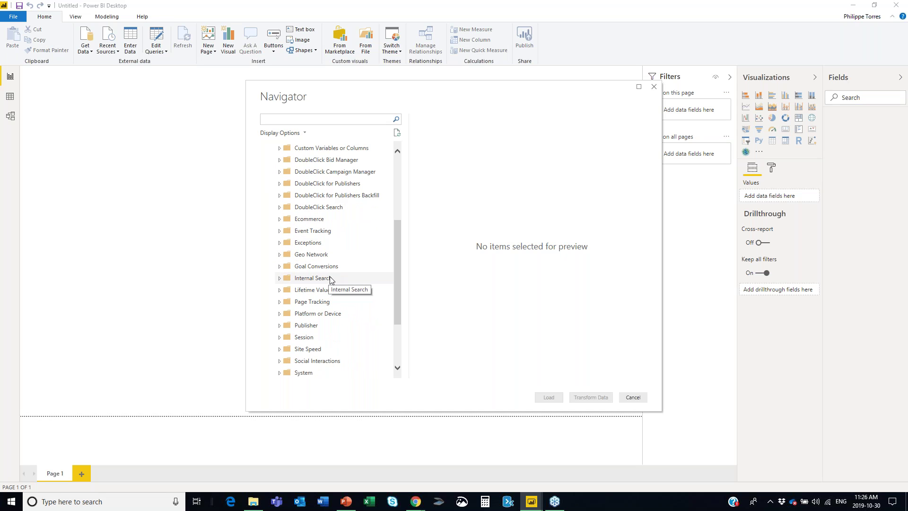
click(280, 255)
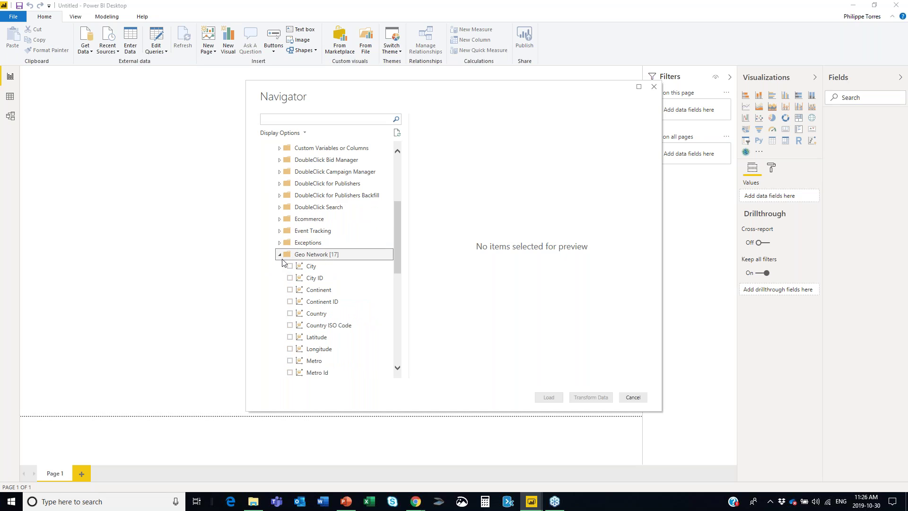
click(290, 265)
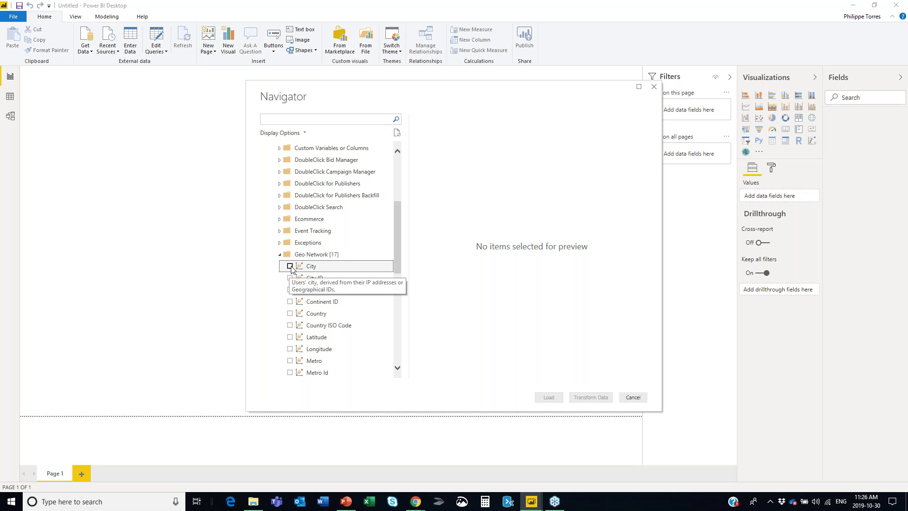
click(290, 313)
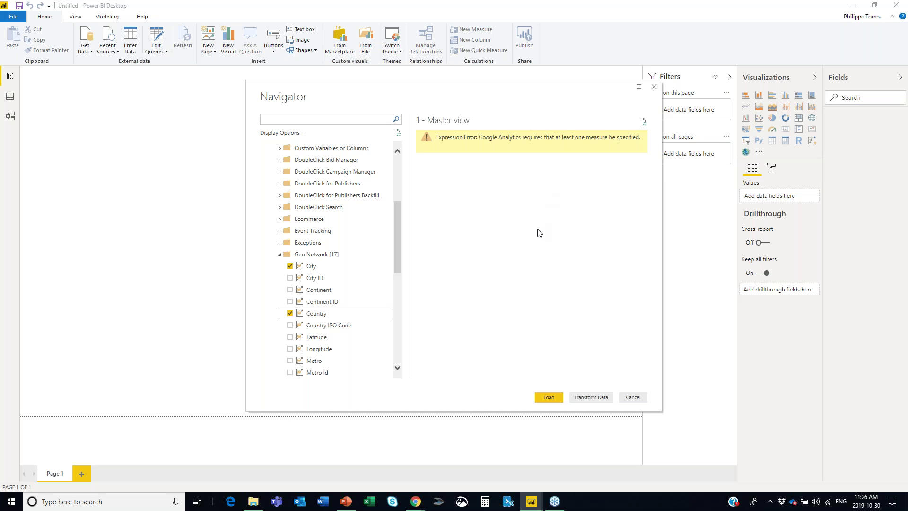
click(280, 256)
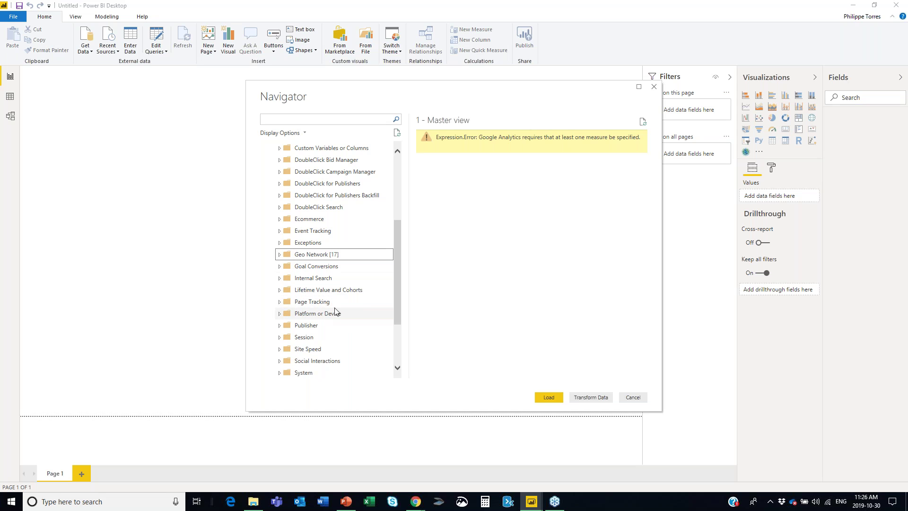
- Add the Device Category dimension from the Platform or Device folder, and collapse the folder
scroll(338, 293, down, 1)
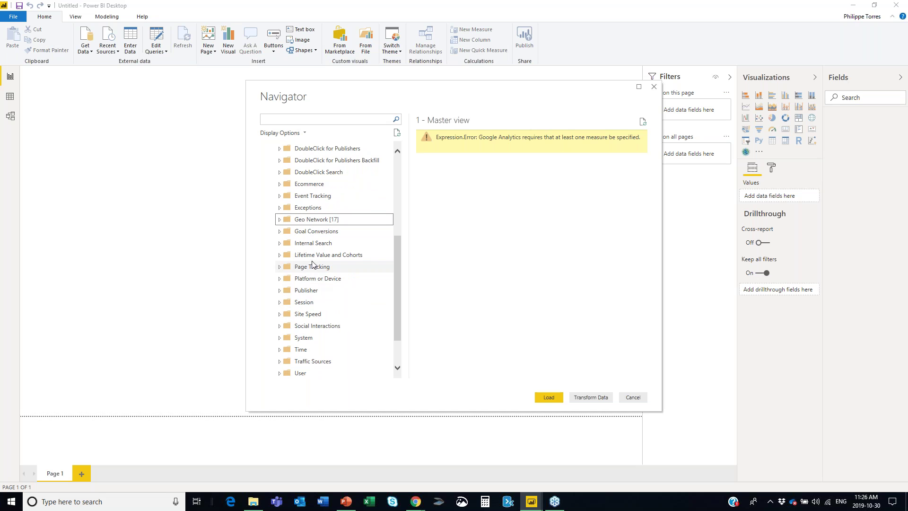
click(280, 279)
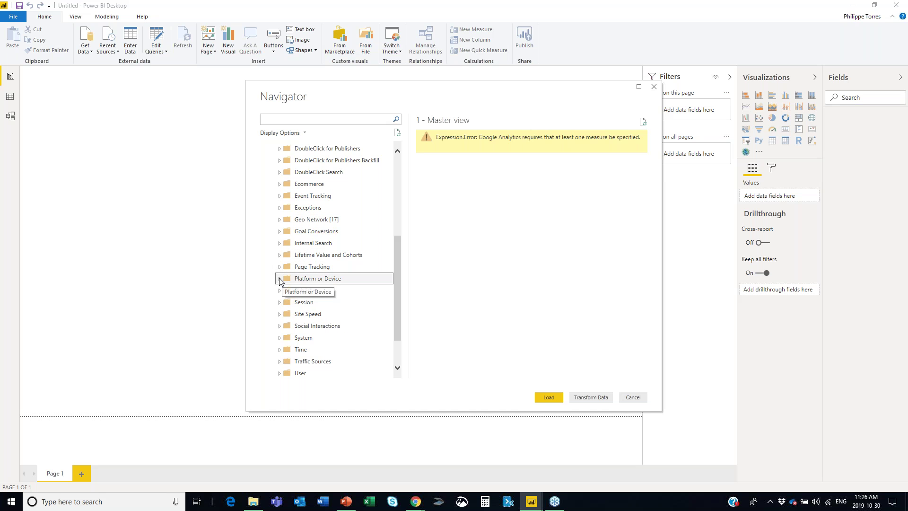
scroll(347, 289, down, 1)
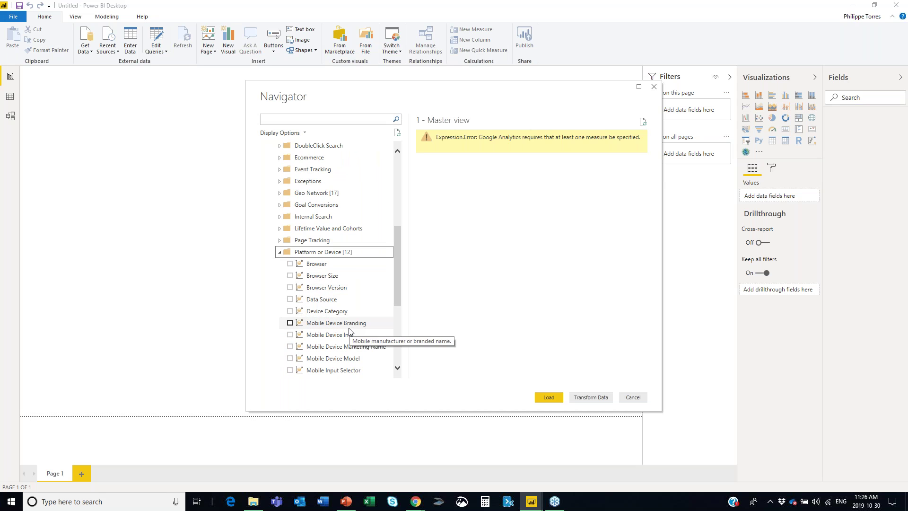
click(290, 311)
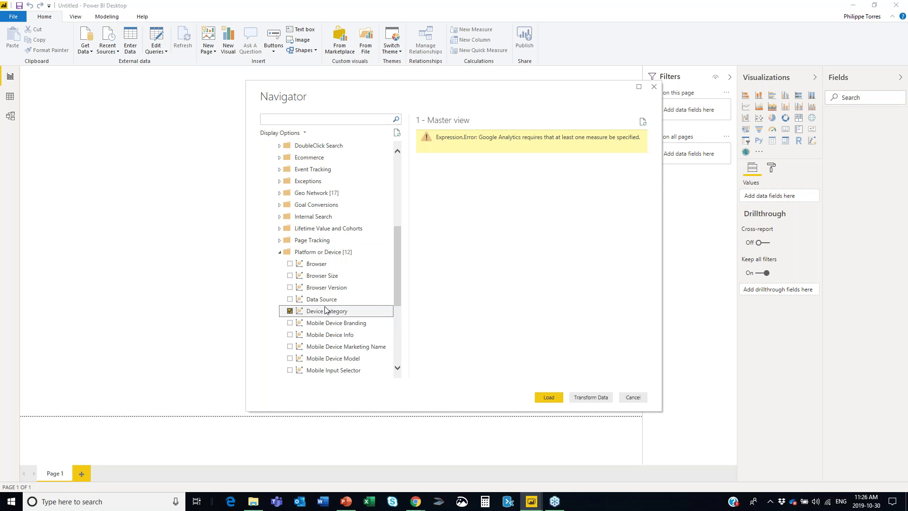
click(279, 252)
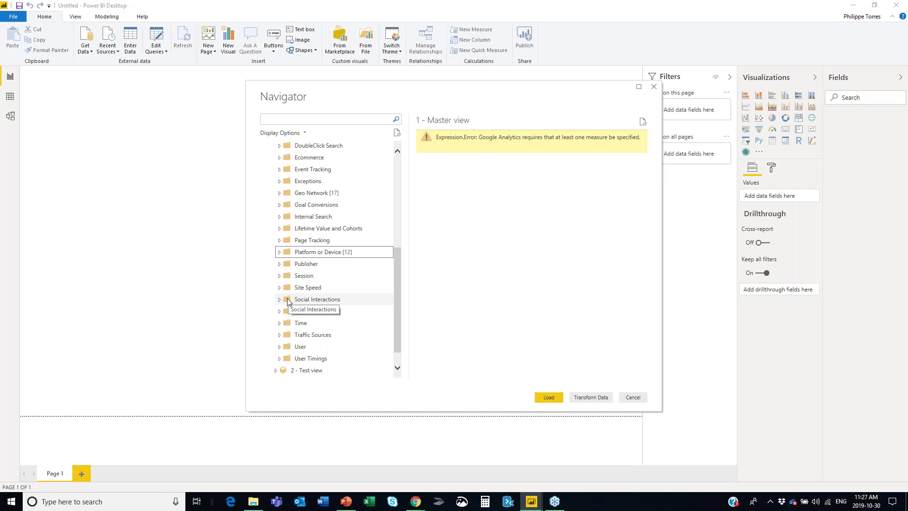
- Add the Source dimension from the Traffic Sources folder, and collapse the folder
click(277, 338)
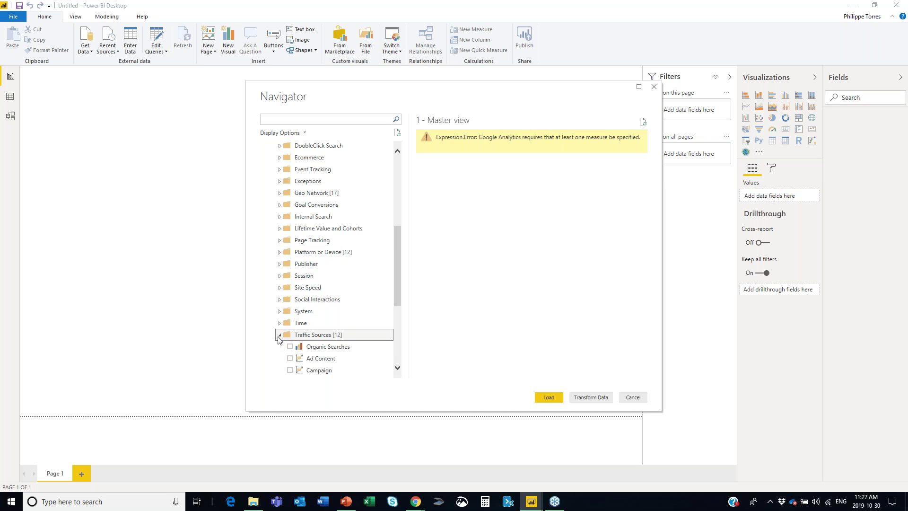
scroll(357, 317, down, 2)
scroll(348, 319, down, 1)
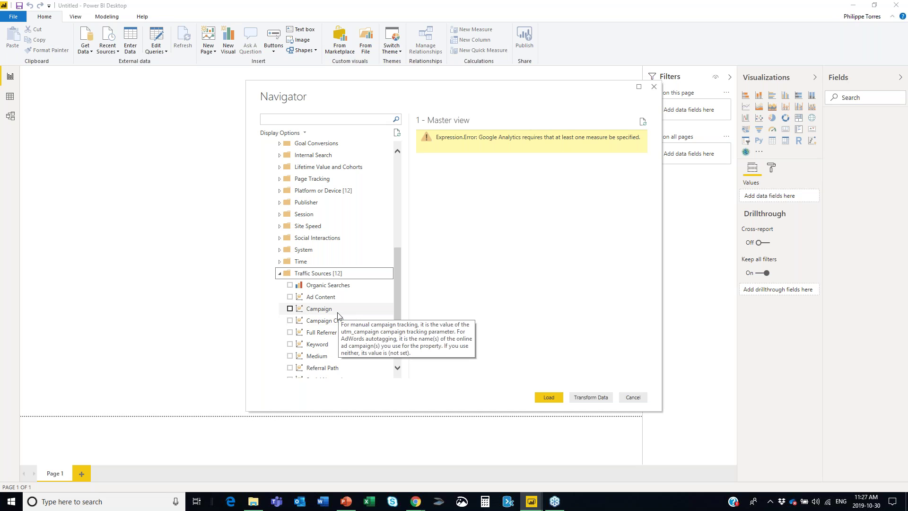
scroll(302, 317, down, 4)
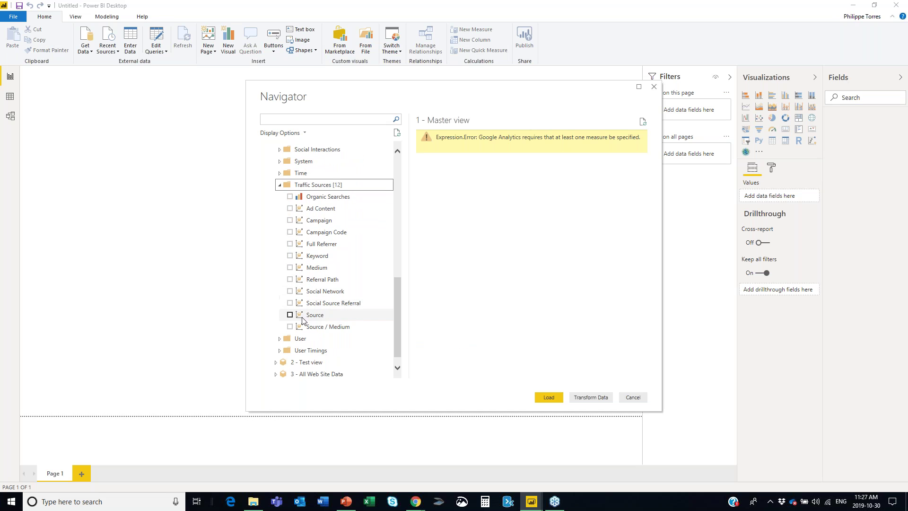
click(290, 314)
scroll(332, 291, up, 2)
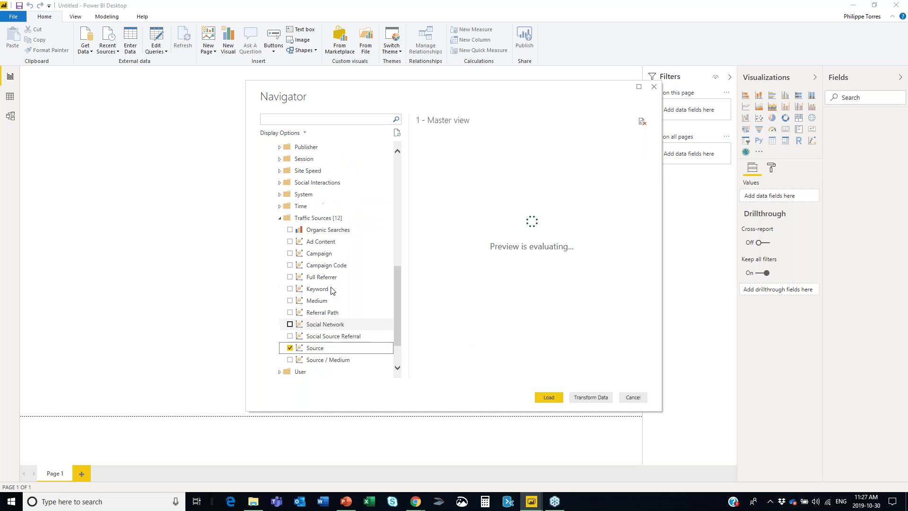
scroll(332, 290, up, 2)
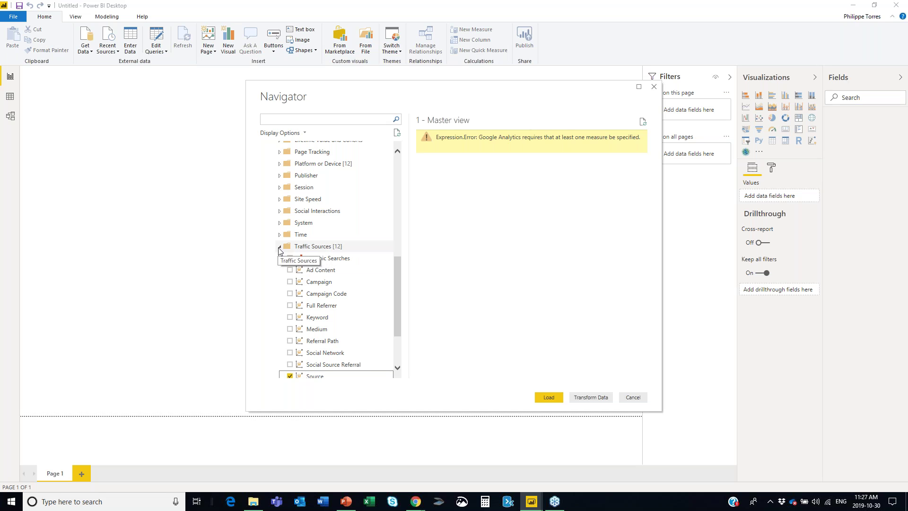
click(279, 247)
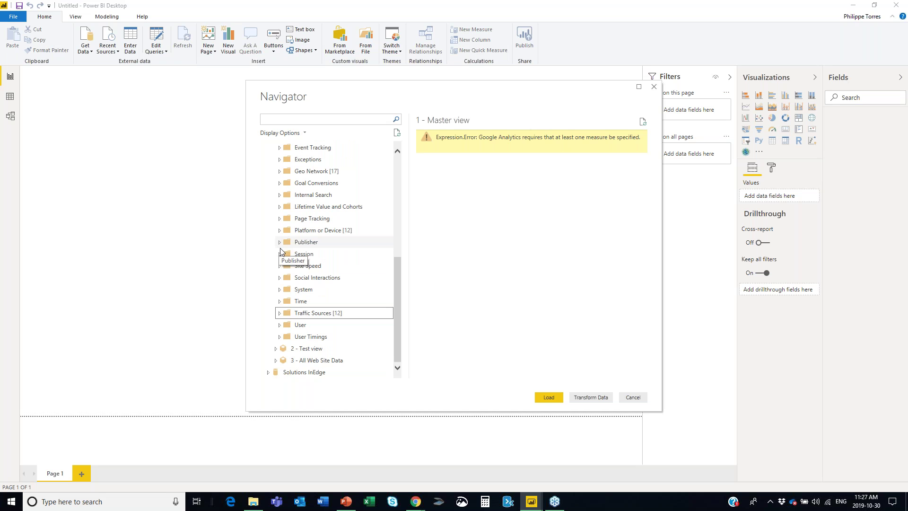
- Add the Date dimension from the Time folder, and collapse the folder
click(278, 302)
click(290, 312)
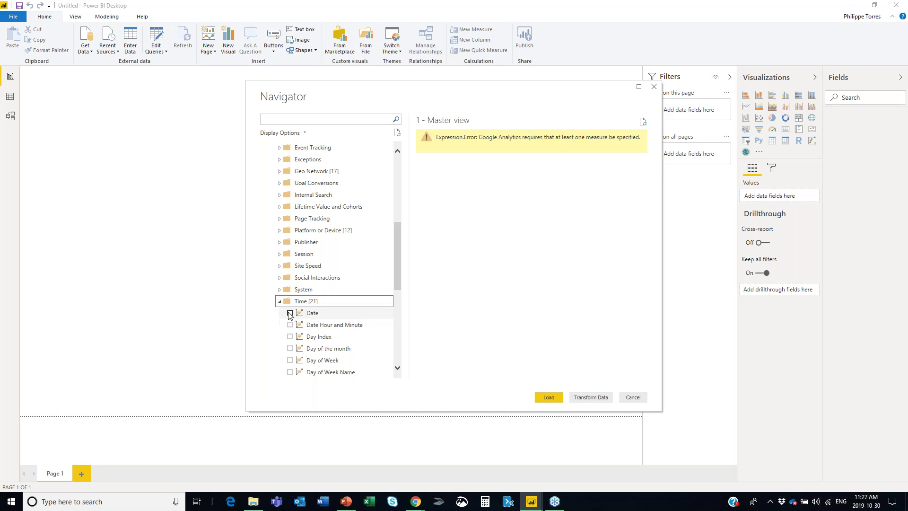
click(280, 301)
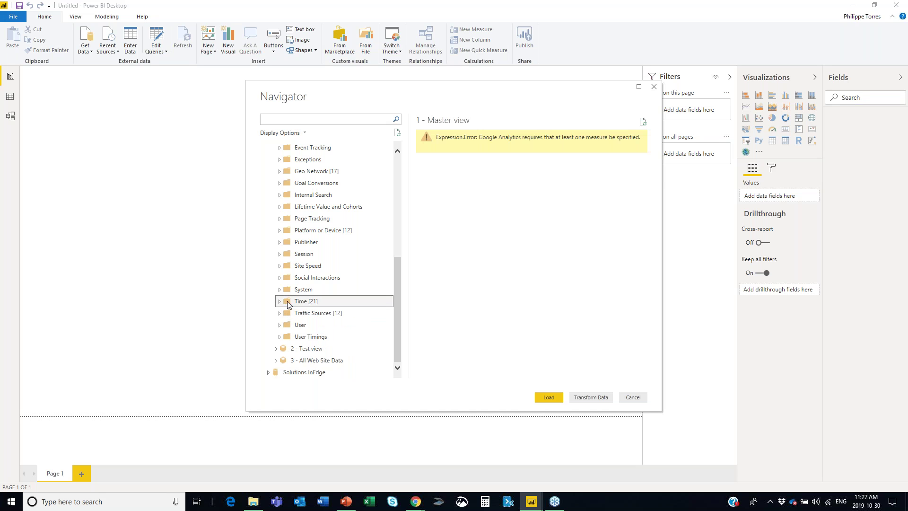
- Add the Avg. Session Duration, Bounce Rate, Bounces and Sessions measures from the Session folder
click(279, 254)
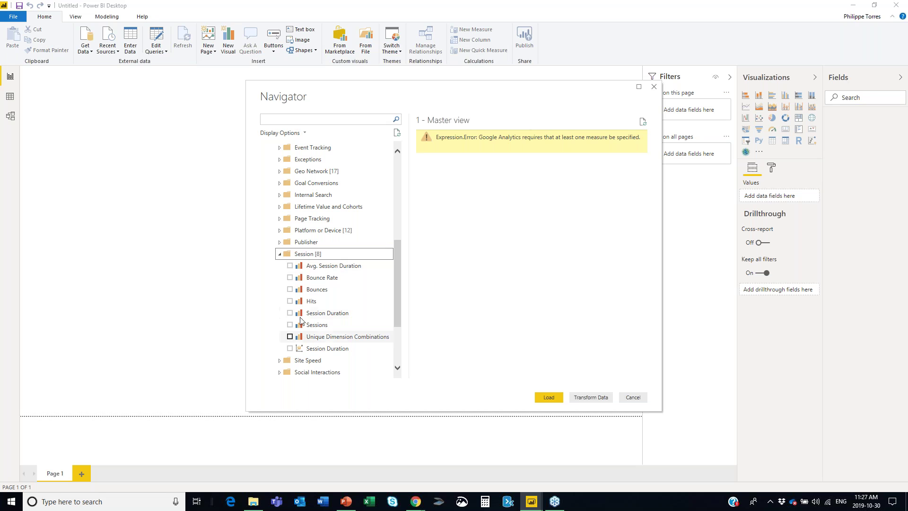
click(290, 266)
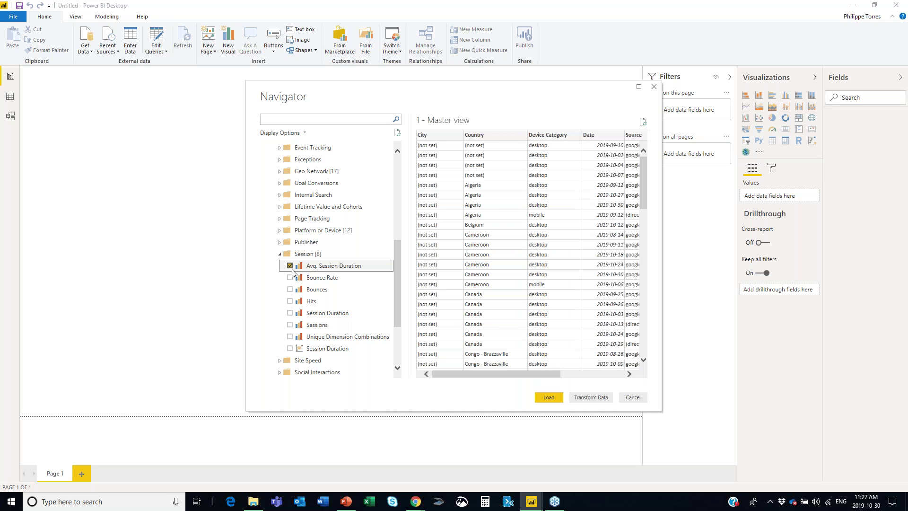
click(290, 279)
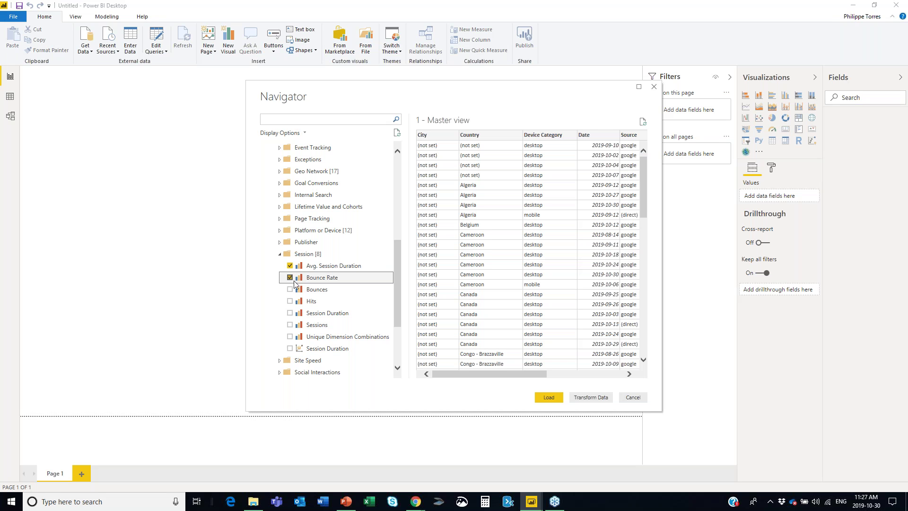
click(290, 289)
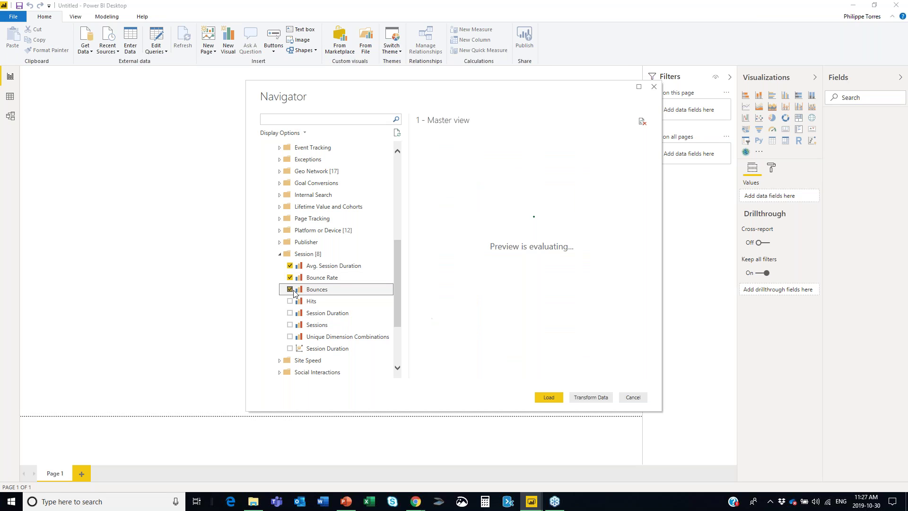
click(290, 325)
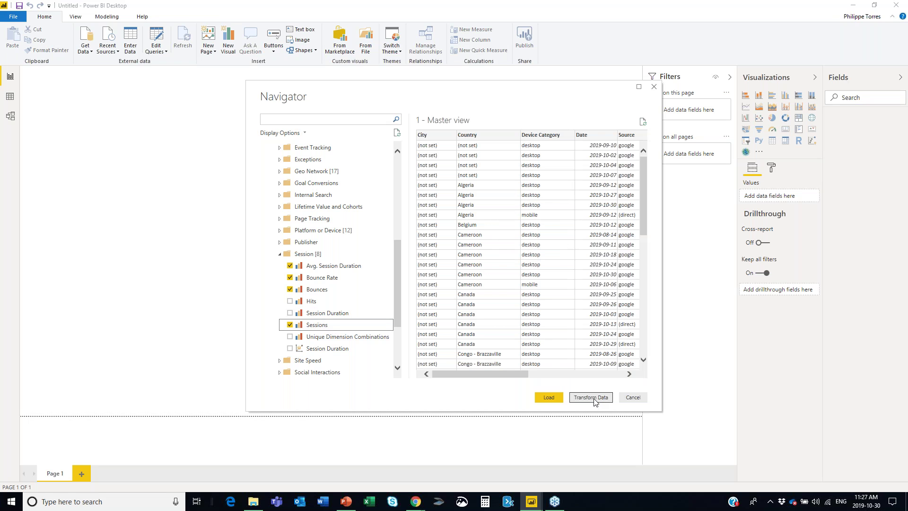
- Load the selected Google Analytics data into the report and check the Device Category values in the data table
click(549, 398)
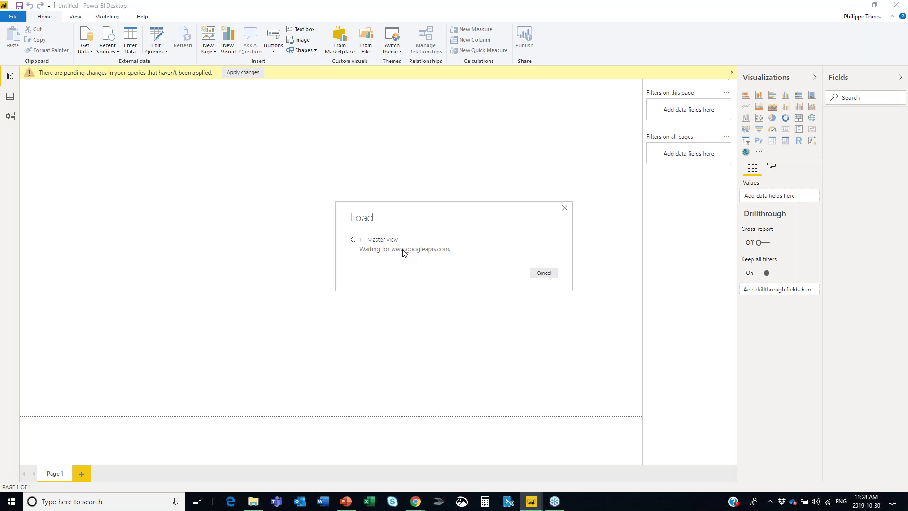
click(10, 99)
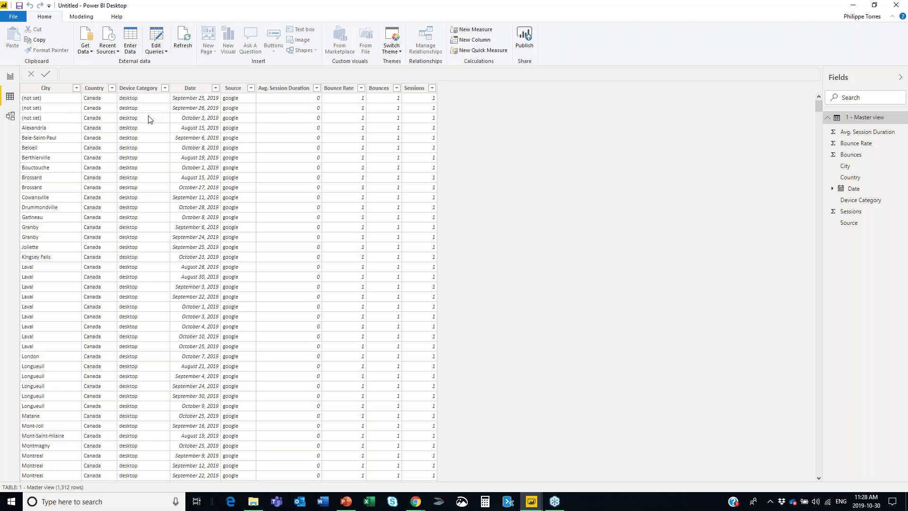
click(165, 88)
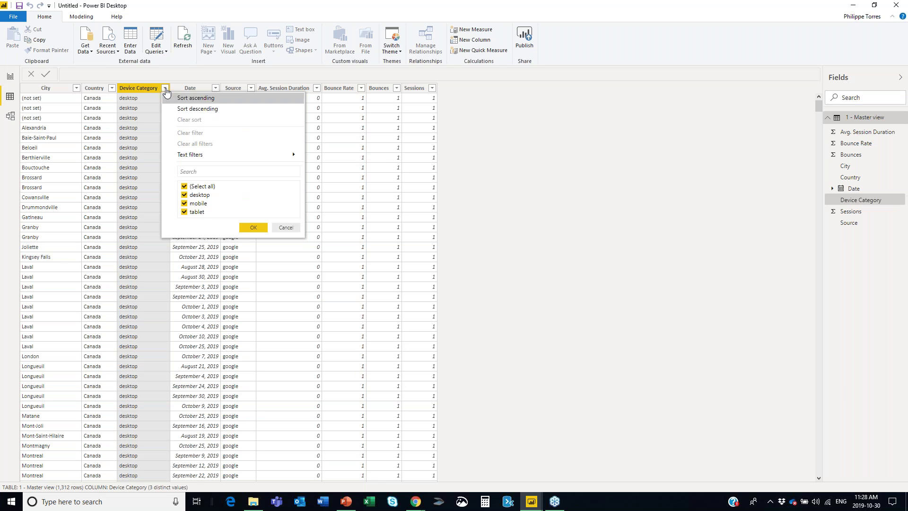
click(286, 227)
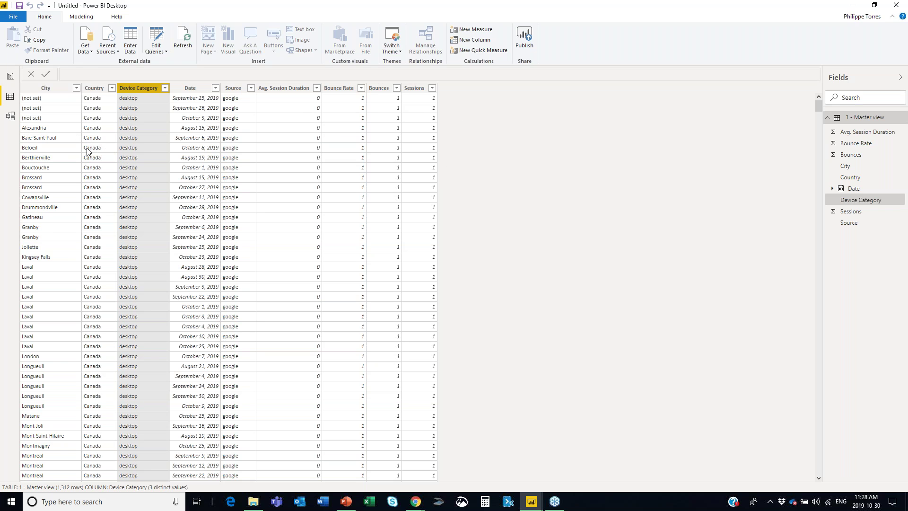
- Open the 1 - Master view query in the Power Query Editor and select its Sessions column
click(158, 38)
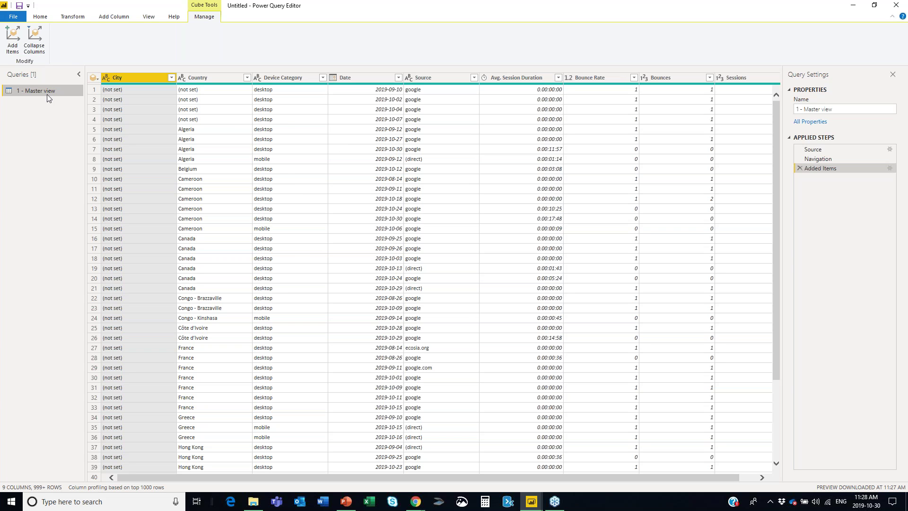
click(79, 18)
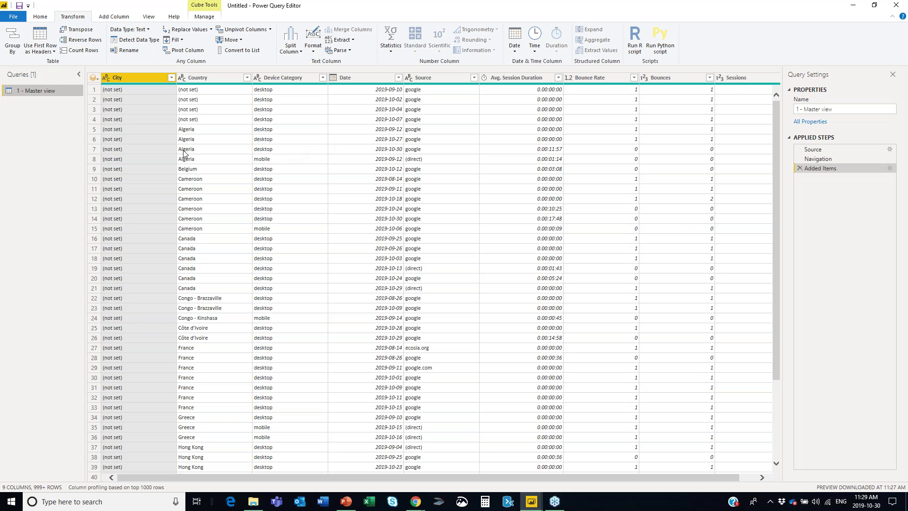
click(731, 78)
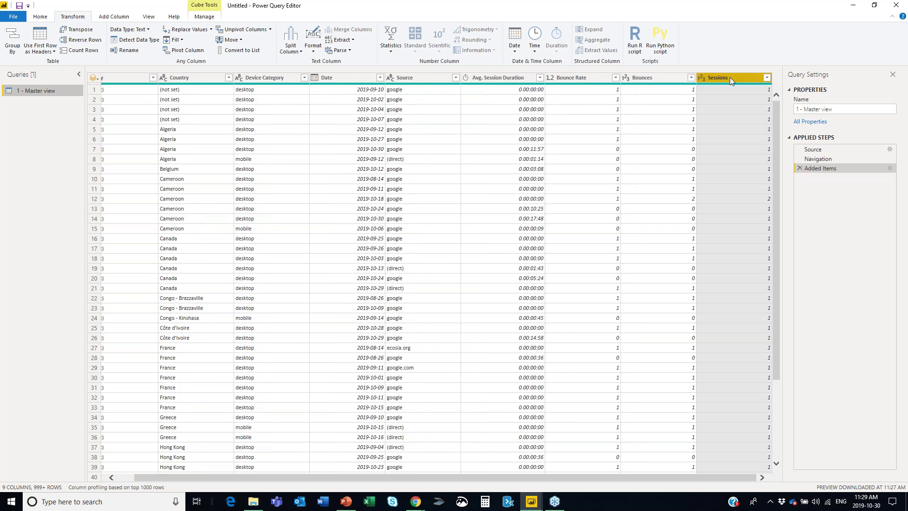
- Add a column from examples to the query, giving Faction A as the sample value for the first two rows
click(120, 19)
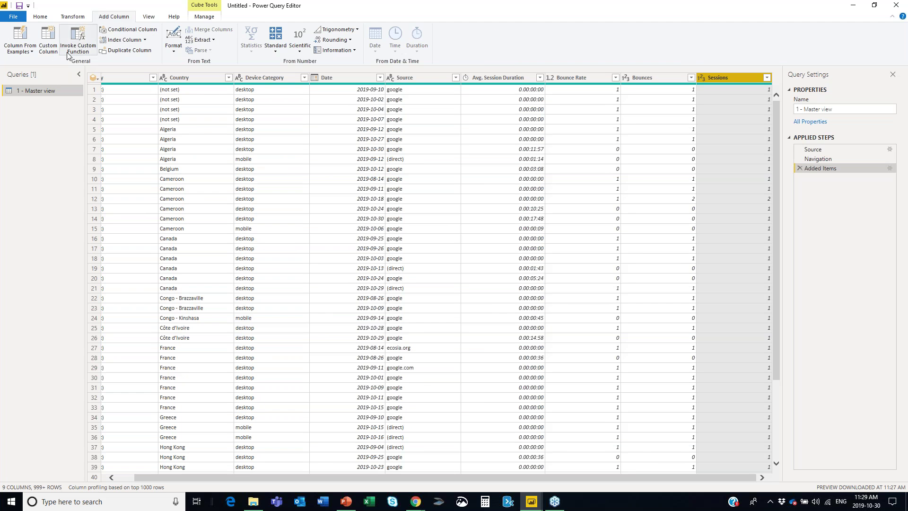
click(36, 45)
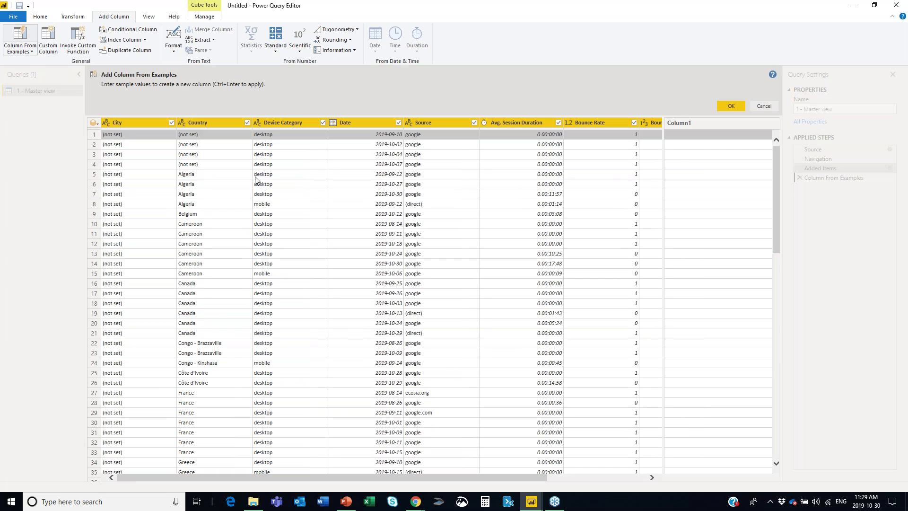
click(692, 135)
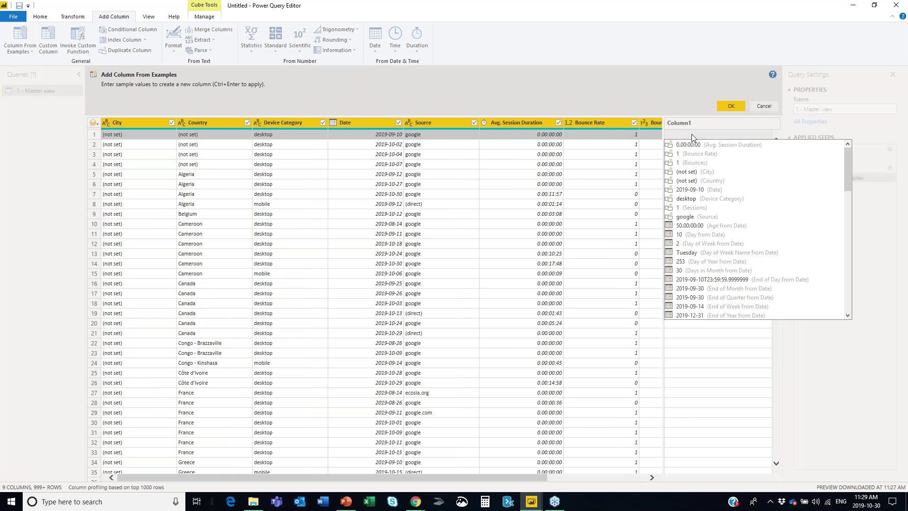
text(Faction)
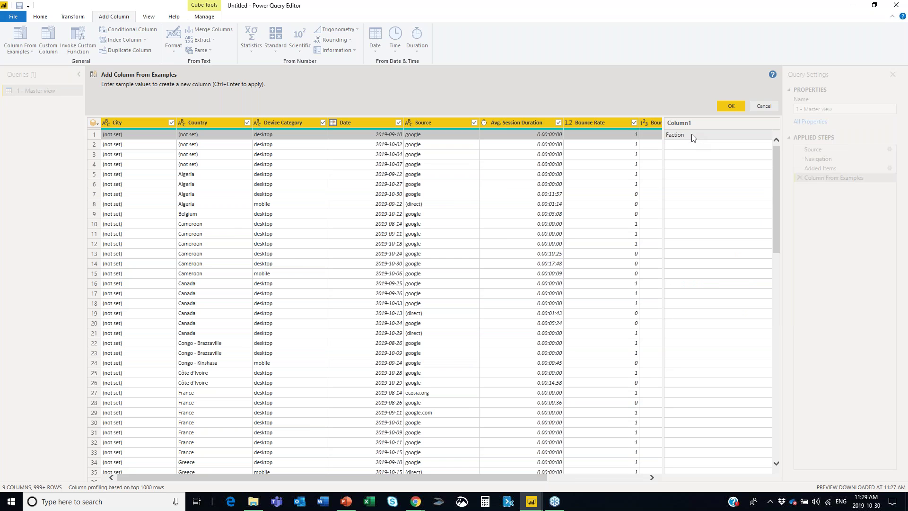
key(BackSpace)
text(A)
key(Return)
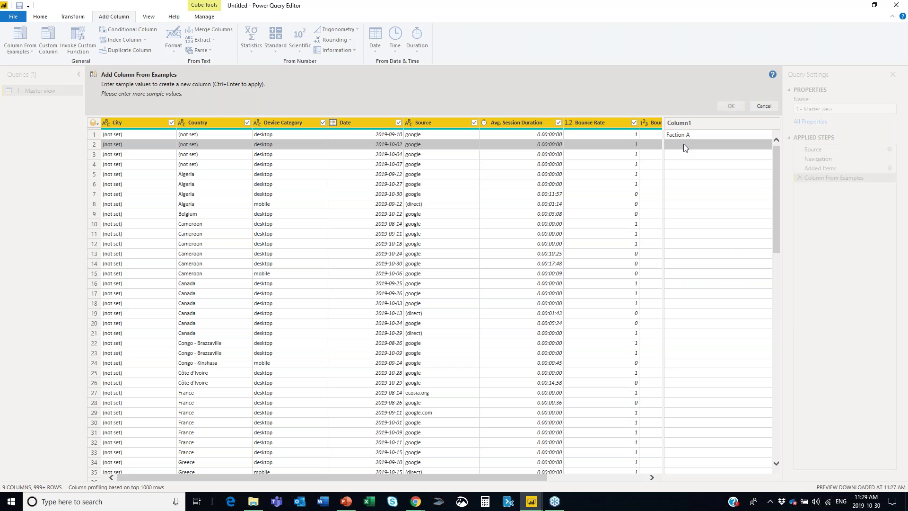
click(683, 148)
text(Faction A)
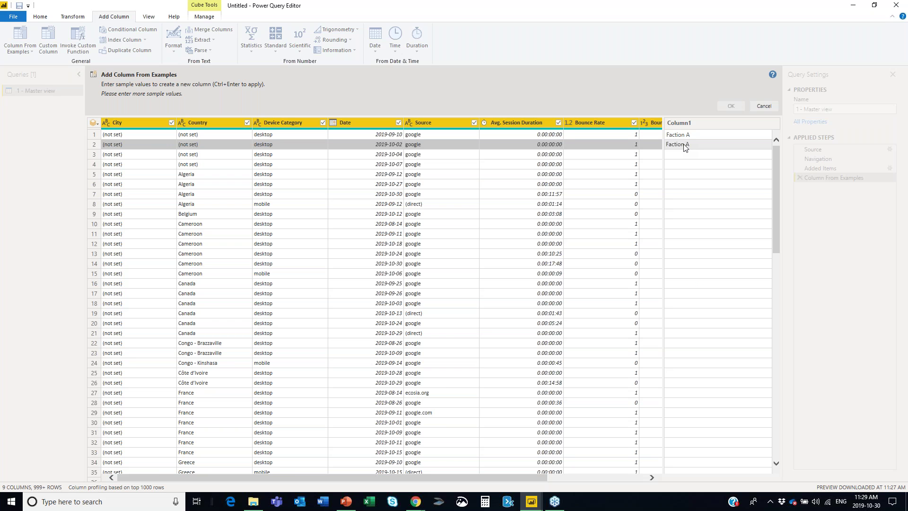
key(Return)
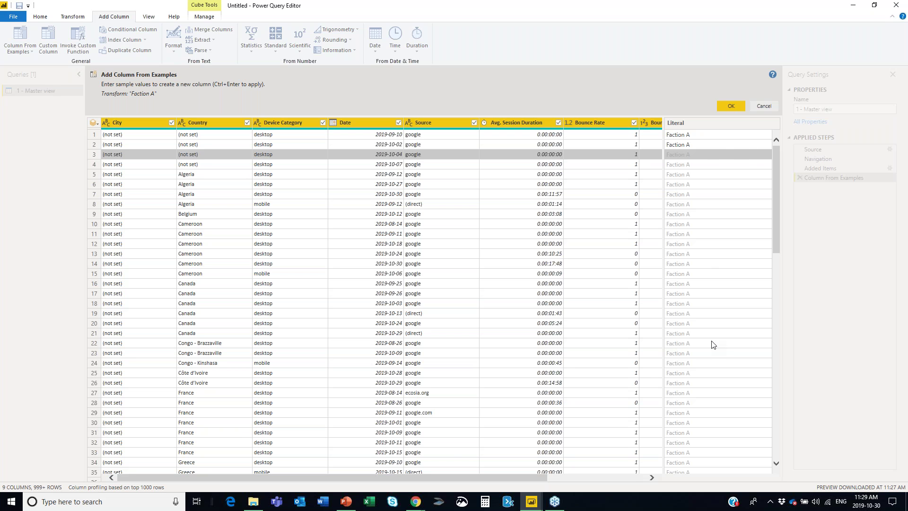
click(732, 106)
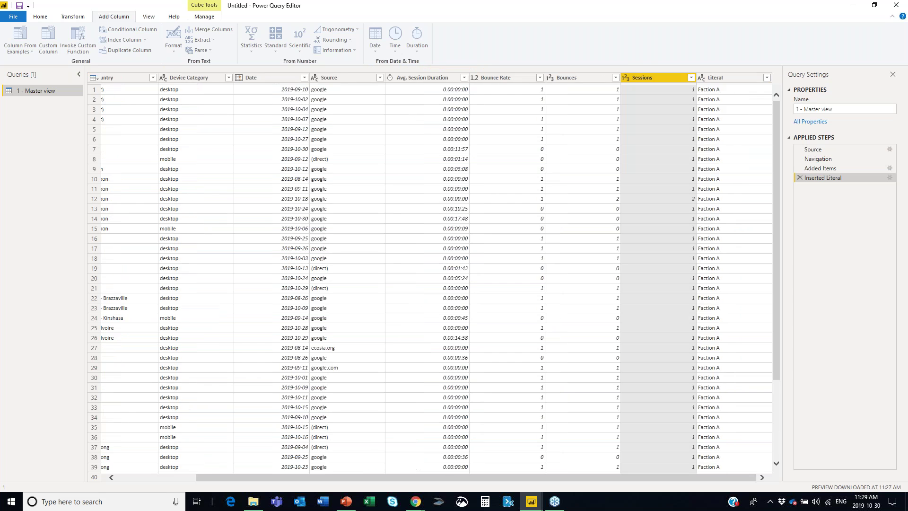
- Rename the new Literal column to Site
right_click(739, 79)
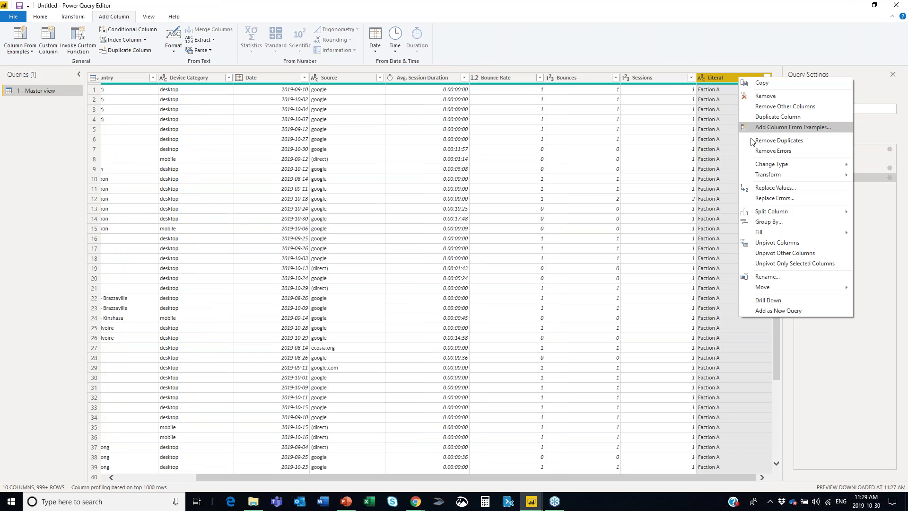
click(767, 276)
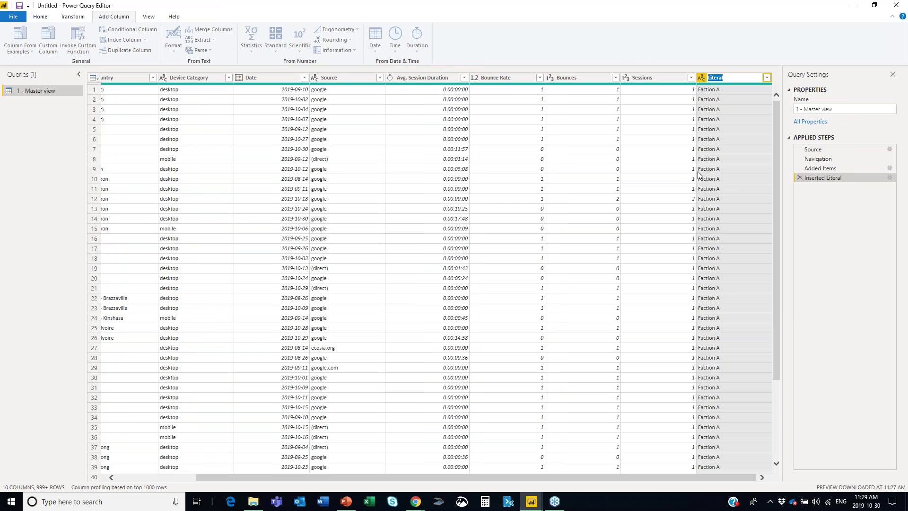
text(Site)
key(Return)
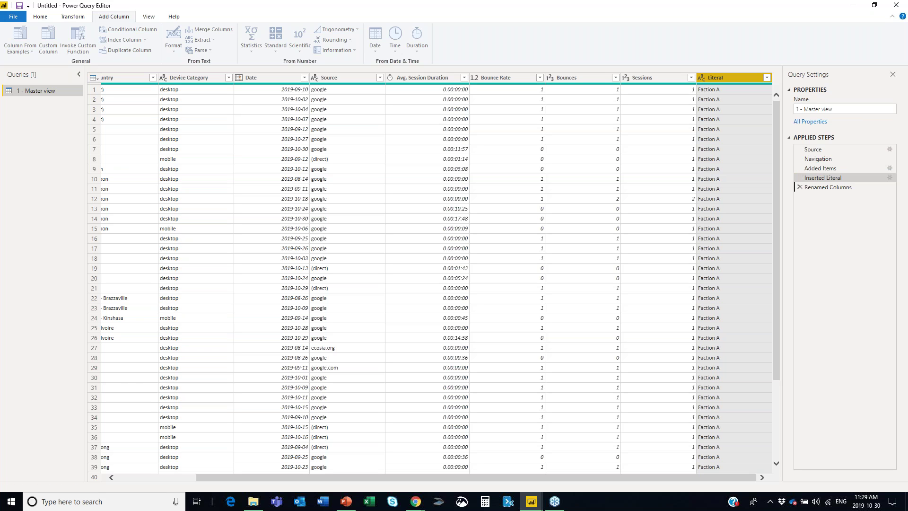
- Rename the 1 - Master view query to Faction A and apply the query changes, closing the editor
right_click(46, 90)
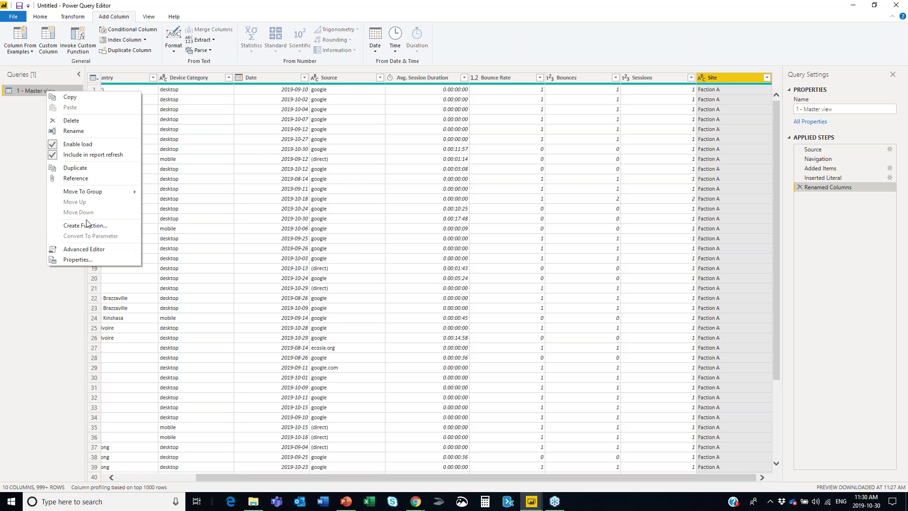
click(82, 132)
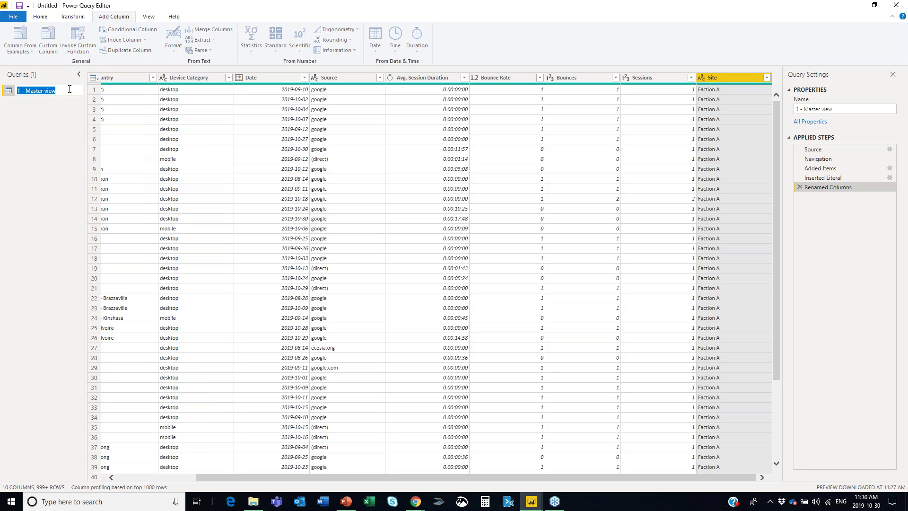
text(Faction A)
key(Return)
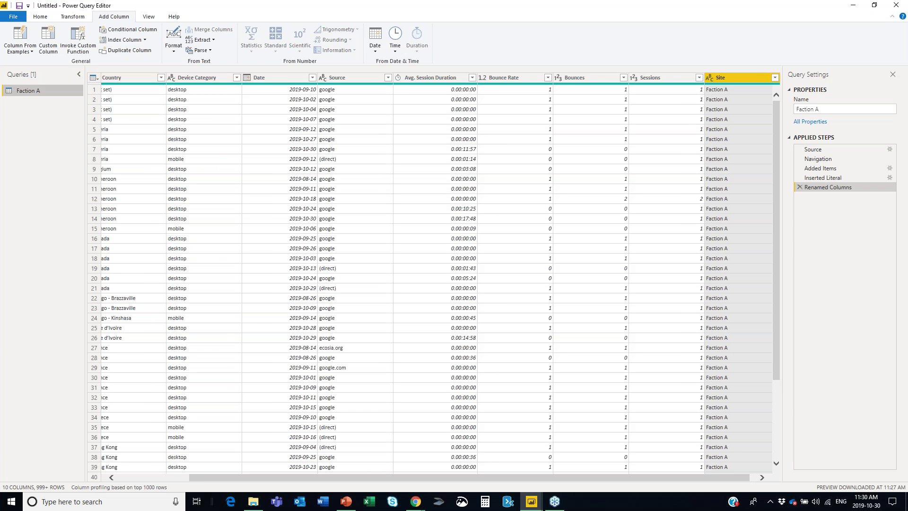
click(14, 17)
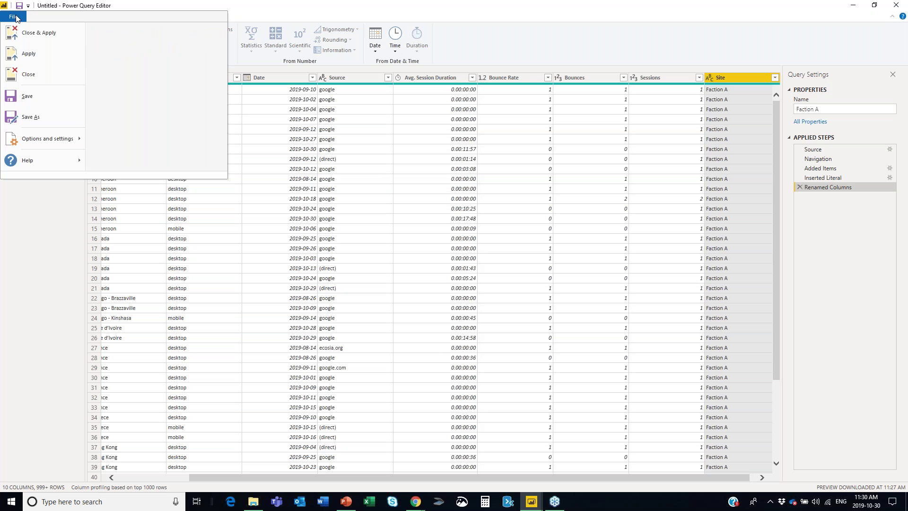
click(37, 33)
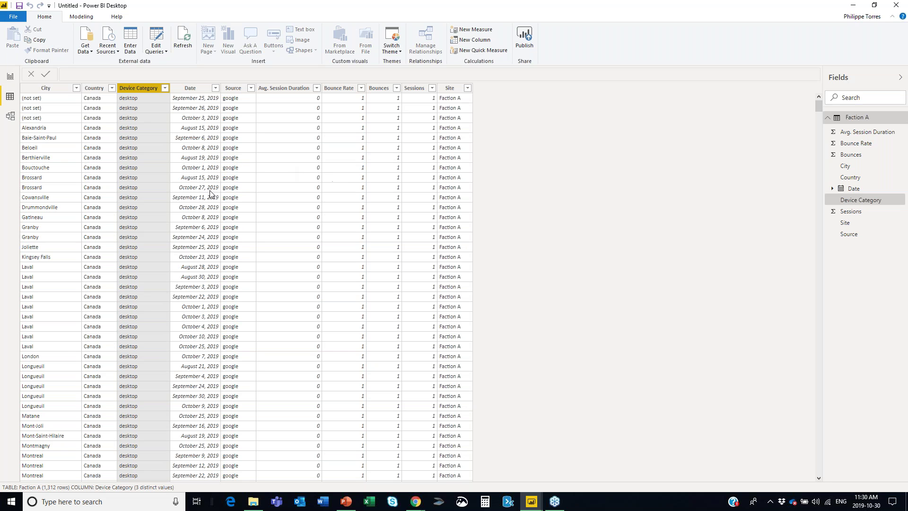
click(160, 35)
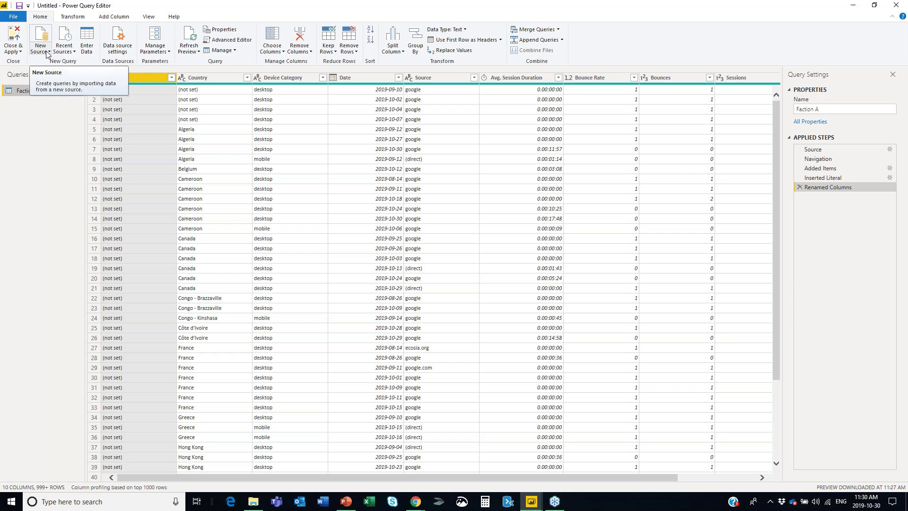
click(70, 55)
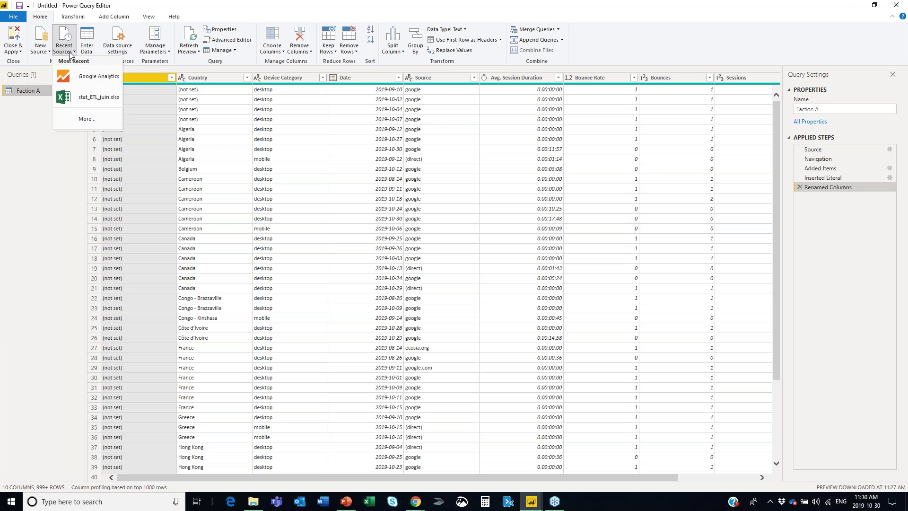
click(99, 81)
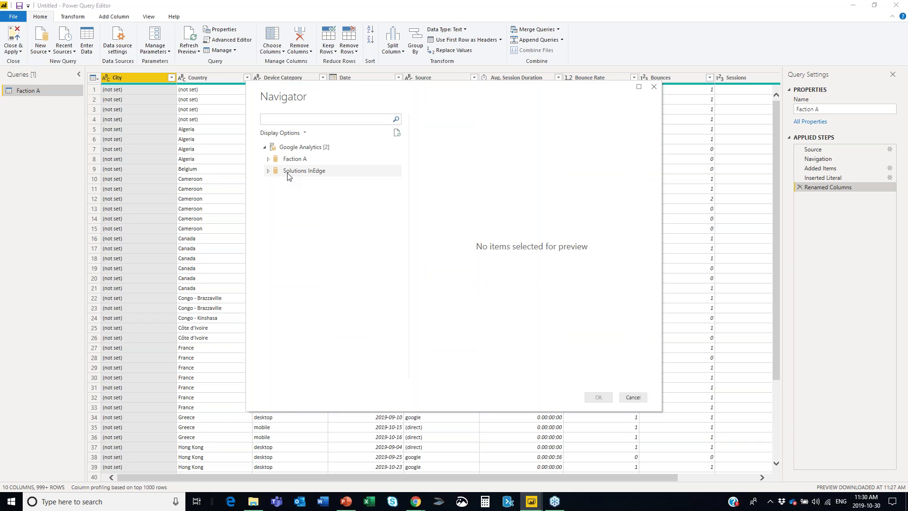
click(269, 172)
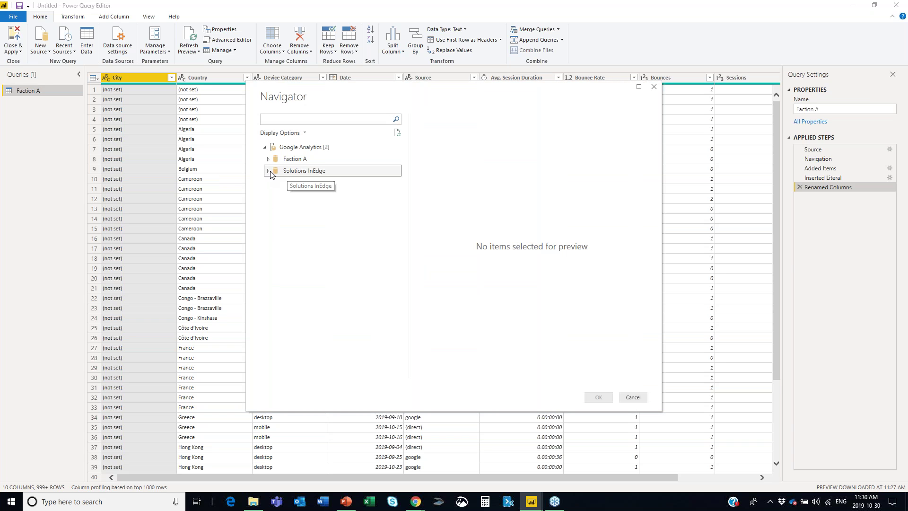
click(272, 183)
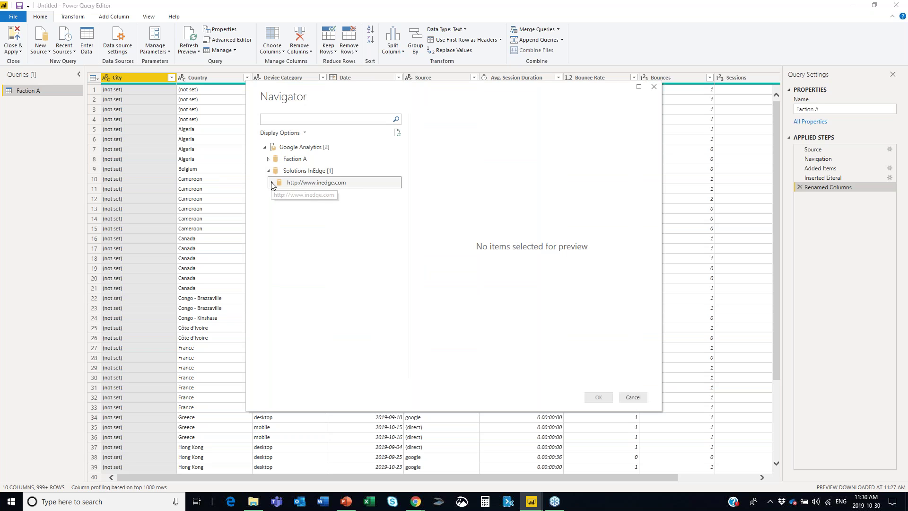
click(275, 195)
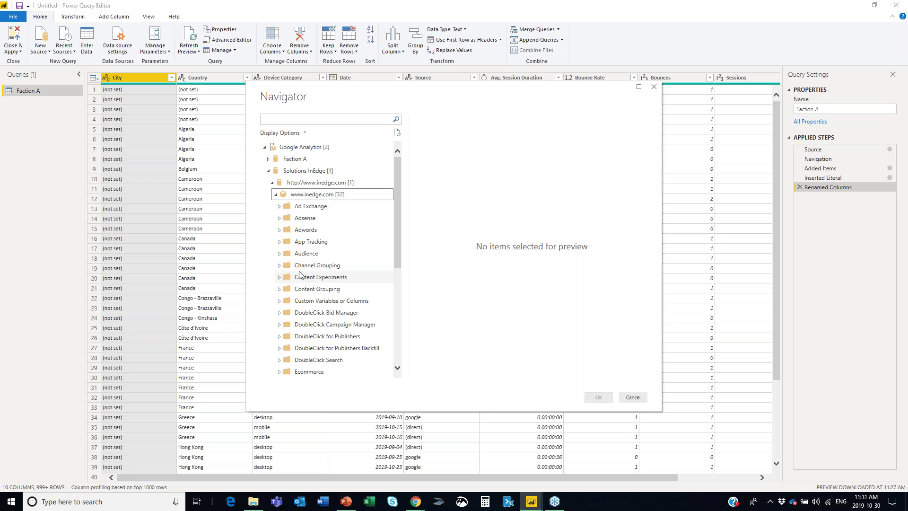
scroll(333, 280, down, 1)
scroll(332, 280, down, 5)
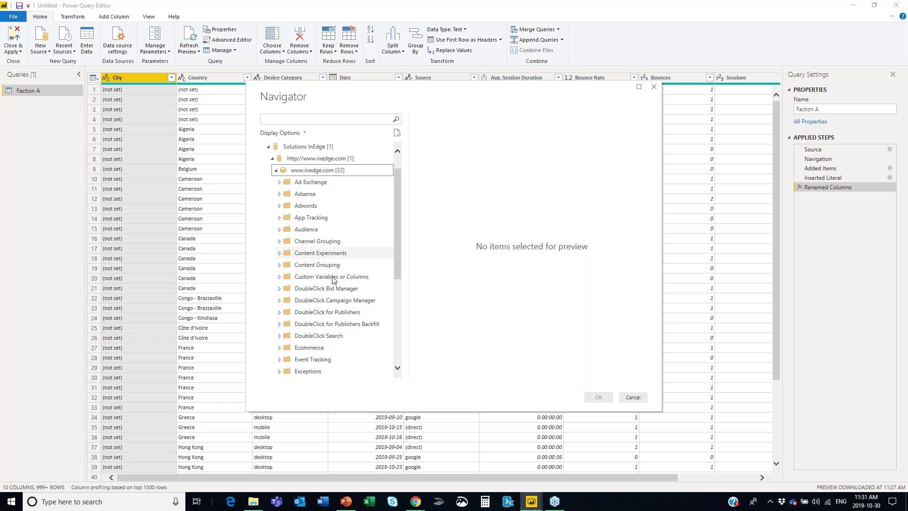
scroll(329, 291, up, 3)
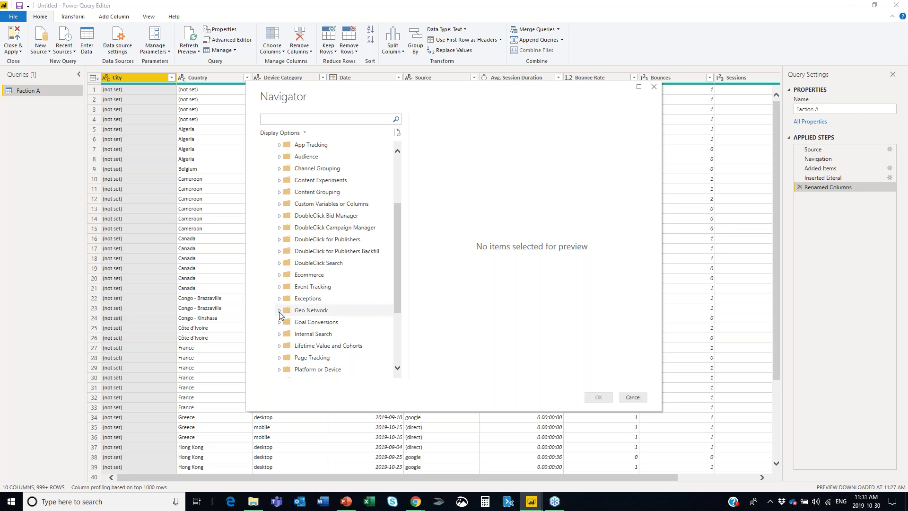
click(280, 310)
scroll(284, 307, down, 2)
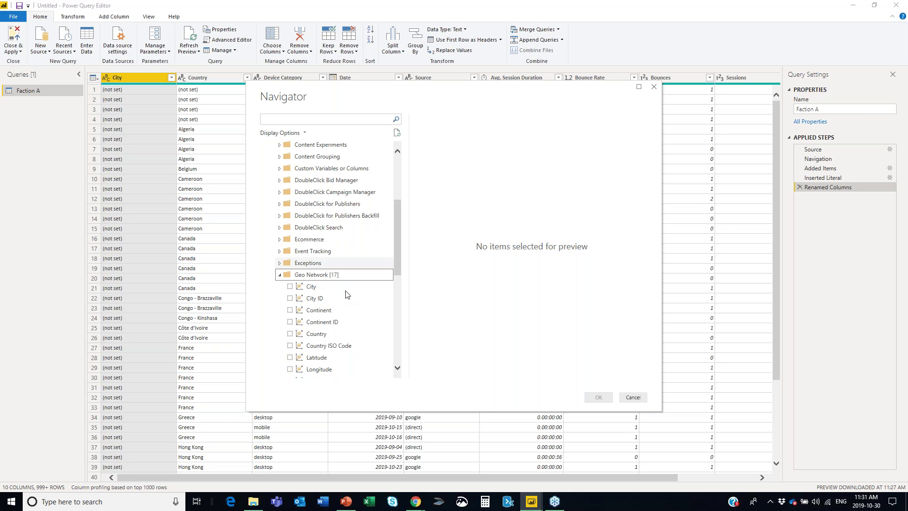
click(290, 242)
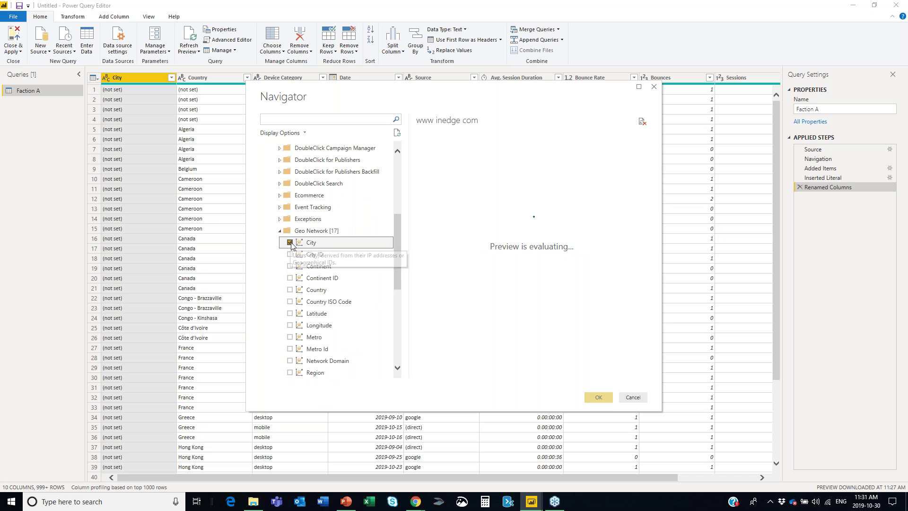
click(290, 289)
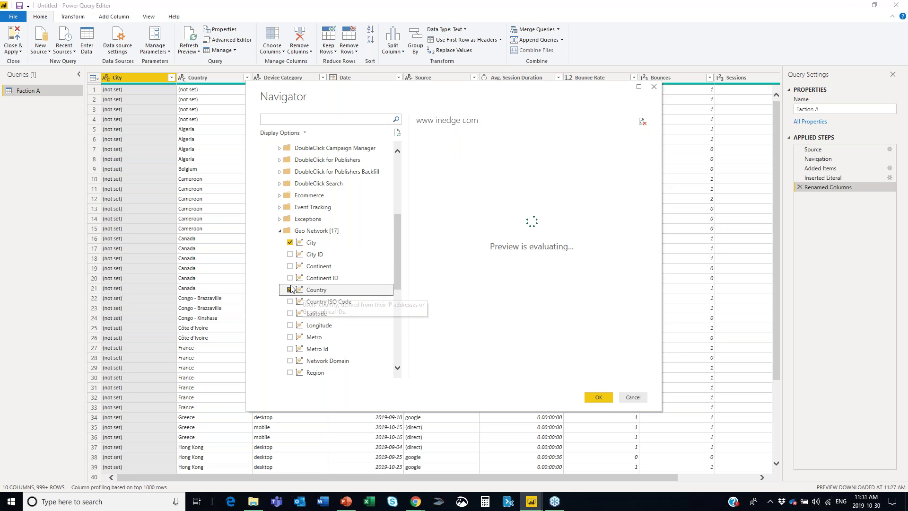
click(279, 231)
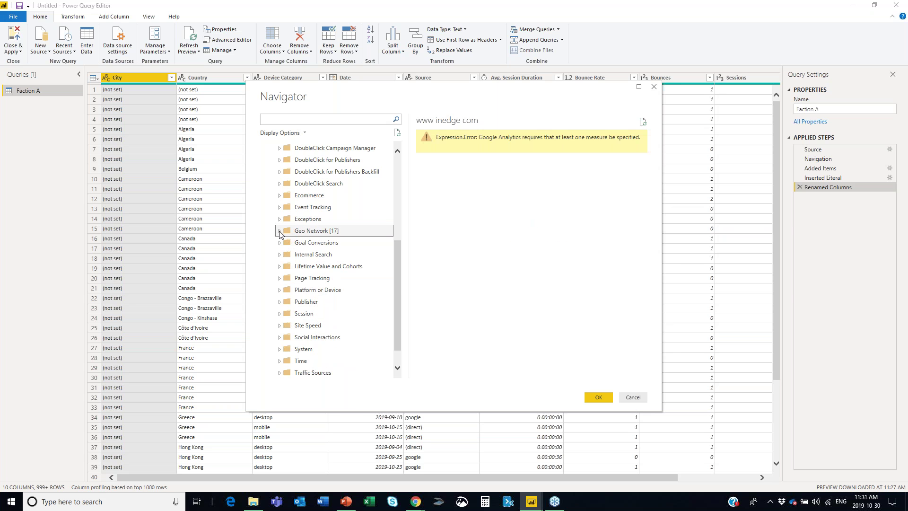
click(280, 290)
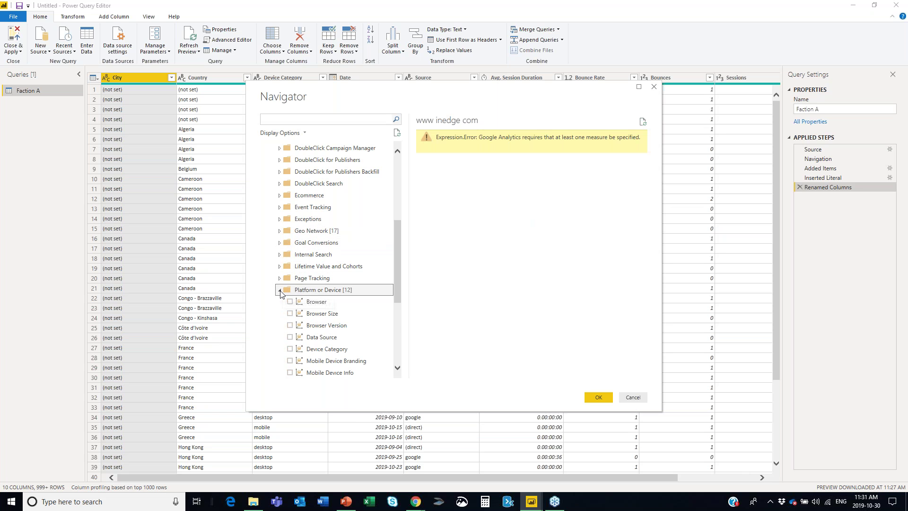
scroll(324, 285, down, 3)
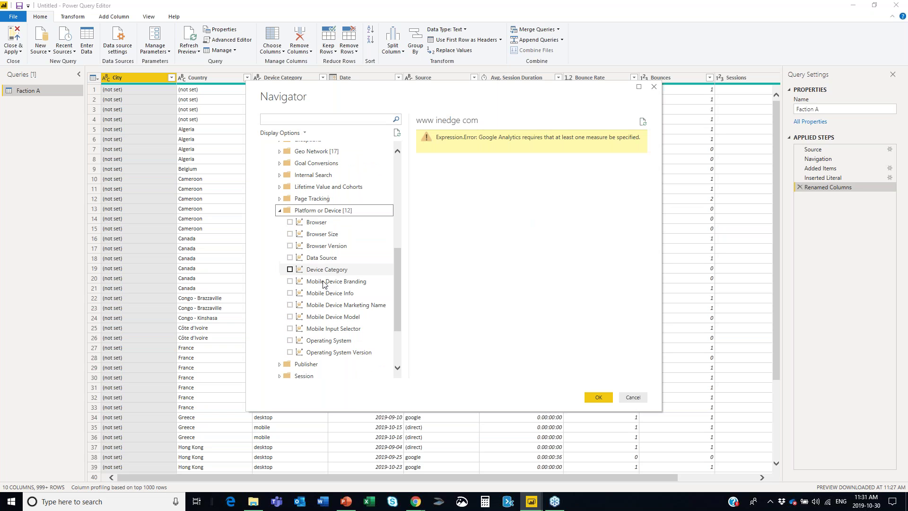
click(289, 269)
drag(448, 97, 462, 132)
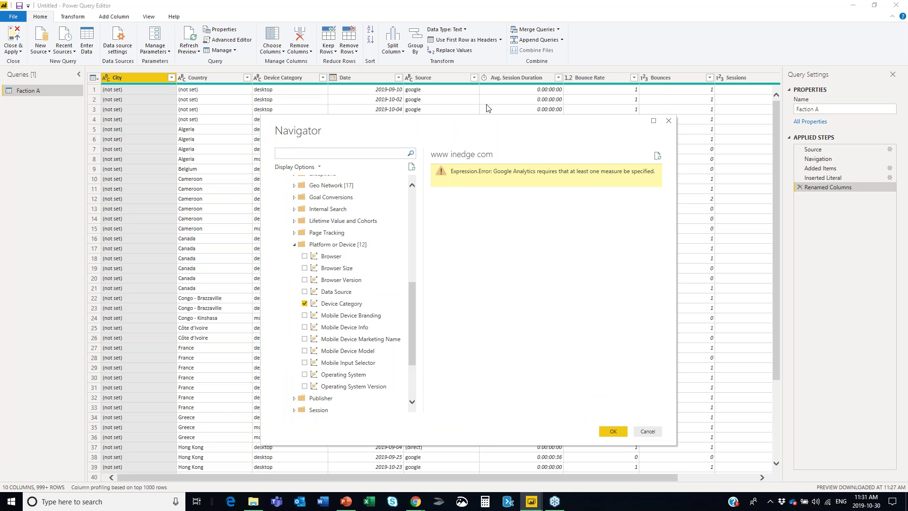
click(295, 245)
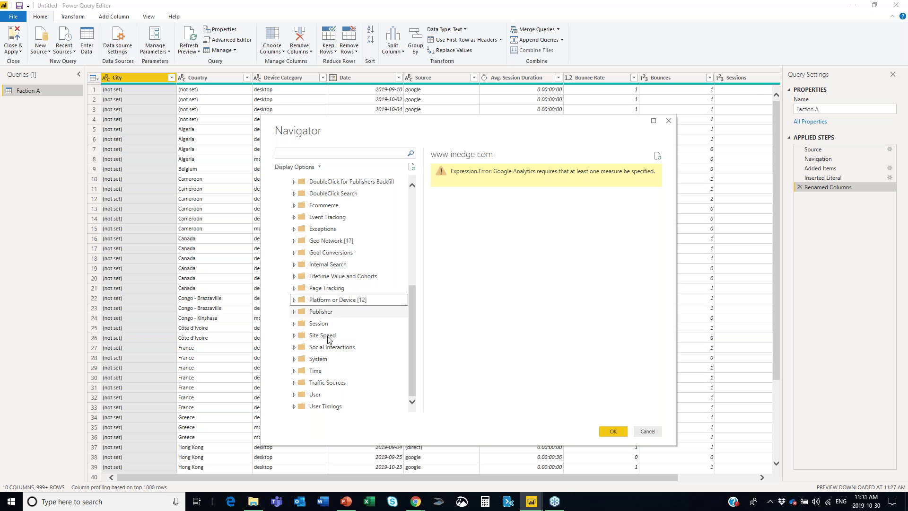
- Add the Date dimension from the Time folder and the Source dimension from the Traffic Sources folder
click(295, 370)
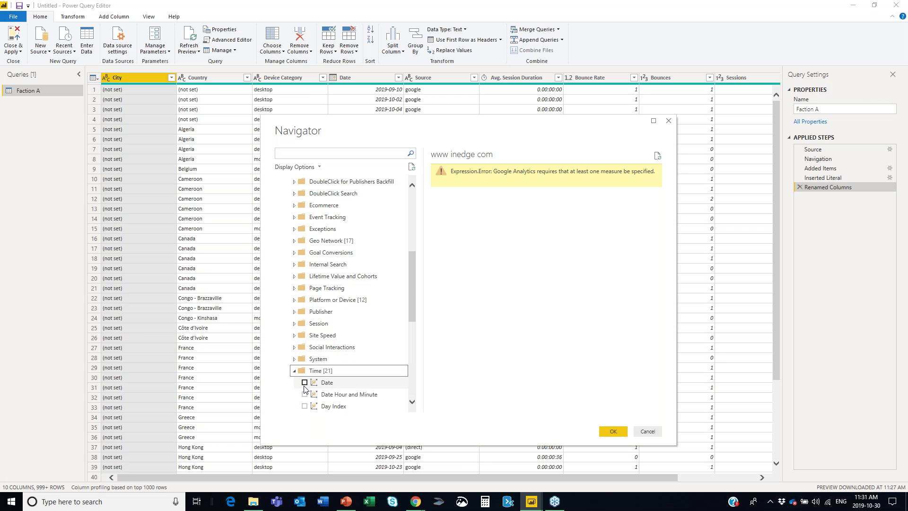
click(302, 382)
click(294, 370)
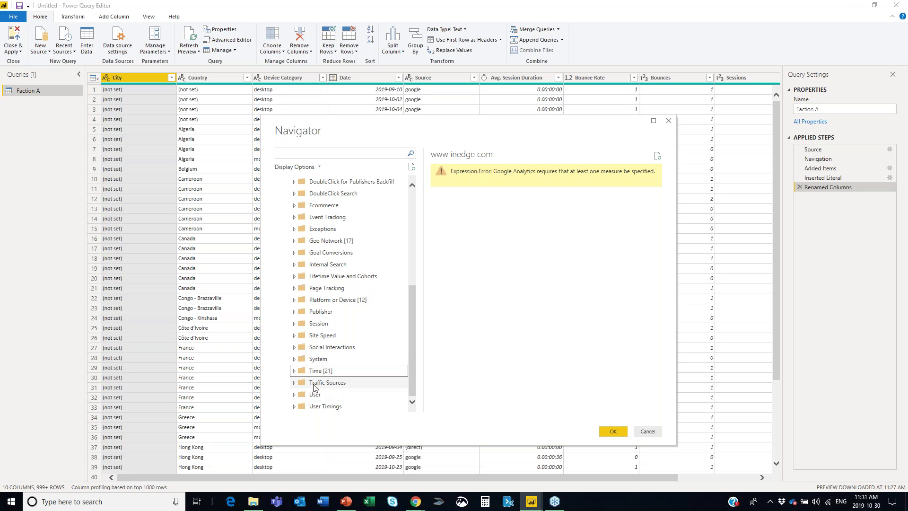
click(294, 382)
scroll(395, 319, down, 4)
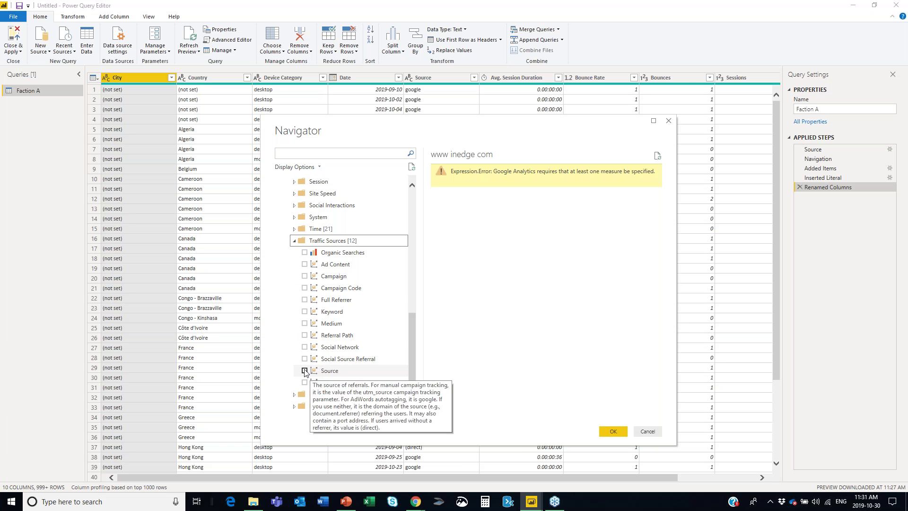
click(305, 371)
scroll(294, 246, up, 5)
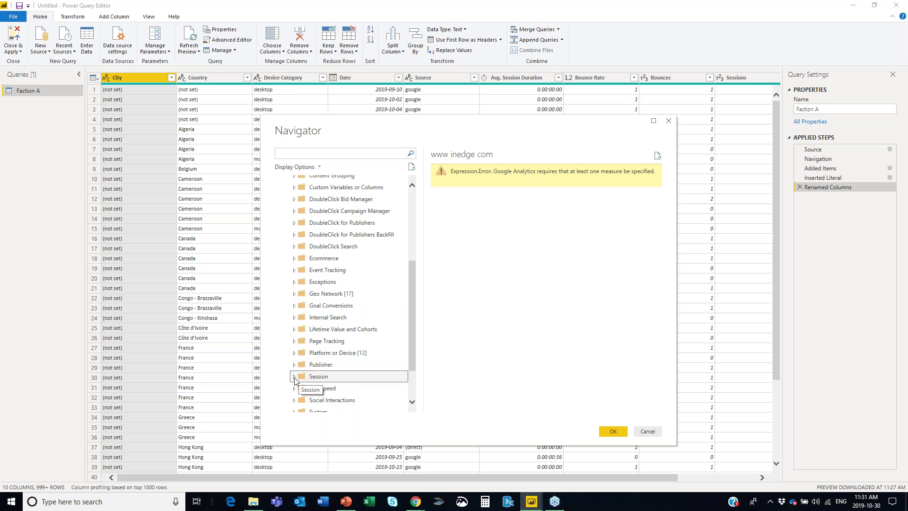
- Add the Avg. Session Duration, Bounce Rate, Bounces and Sessions measures from the Session folder, and load the selection as a new query
click(300, 380)
scroll(325, 303, down, 3)
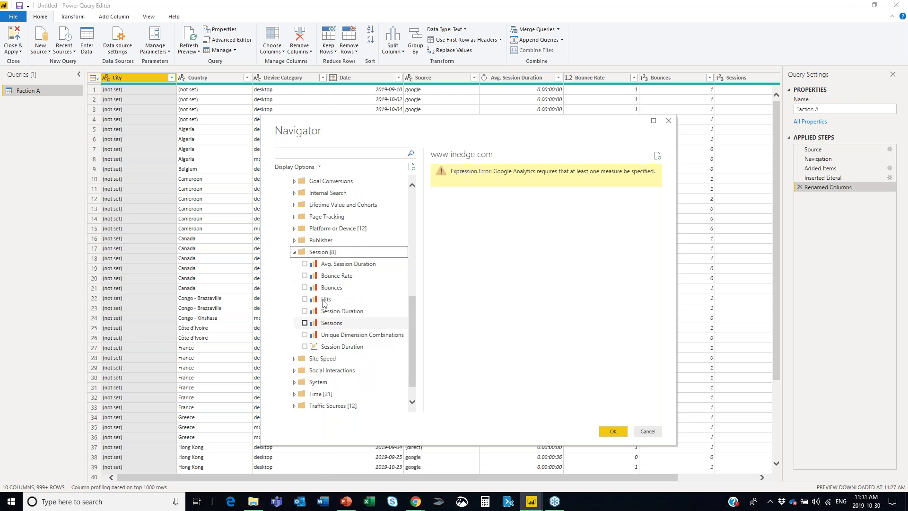
click(304, 263)
click(304, 276)
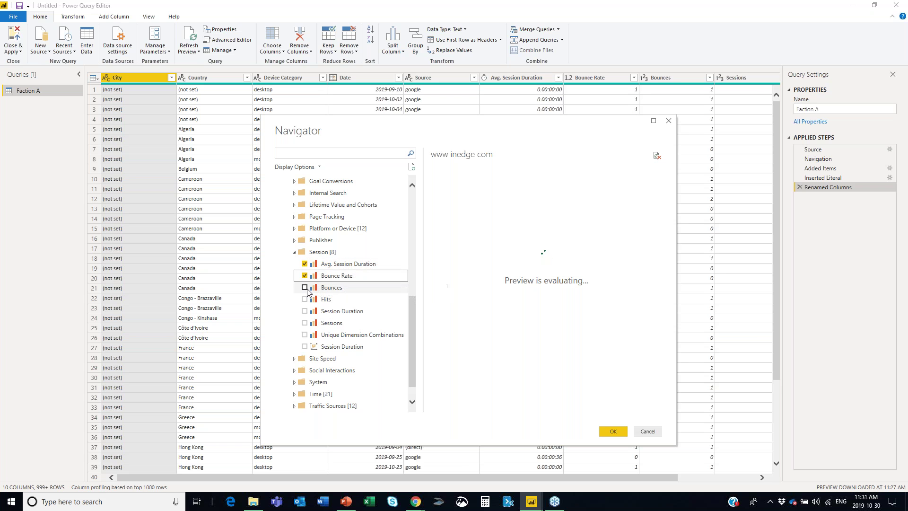
click(304, 287)
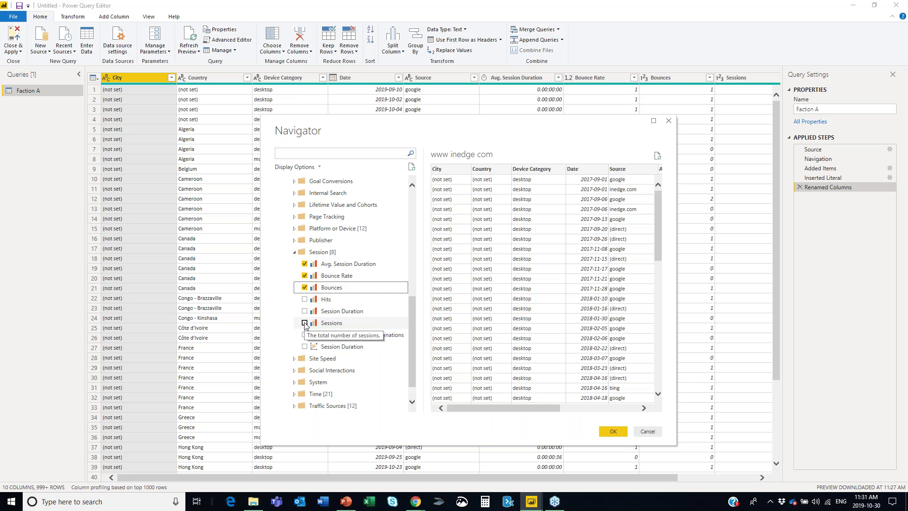
click(305, 323)
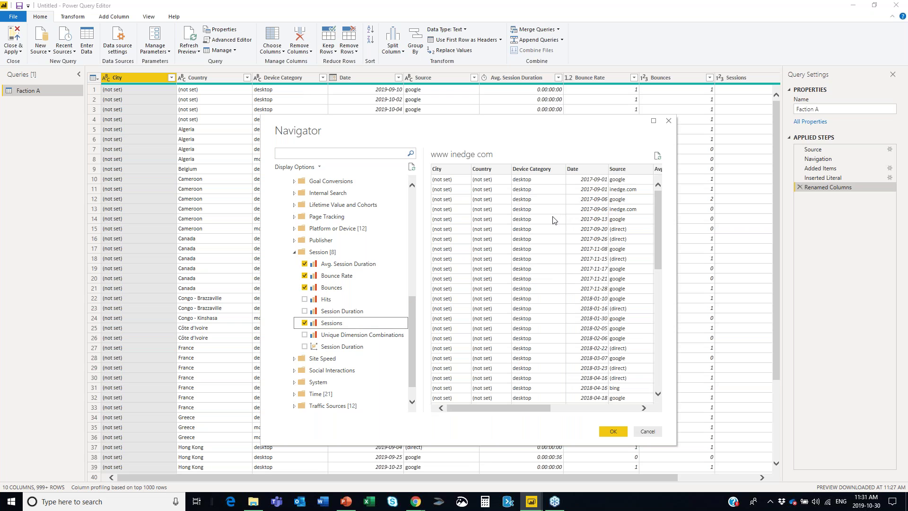
click(614, 432)
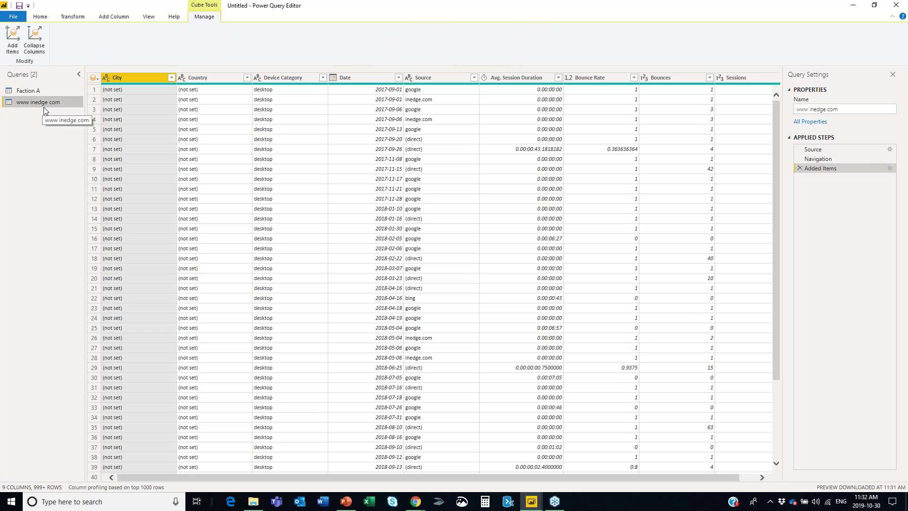
- Check the Faction A query's columns, and add a column from examples to www inedge com with InEdge as the sample value in the first two rows
click(40, 16)
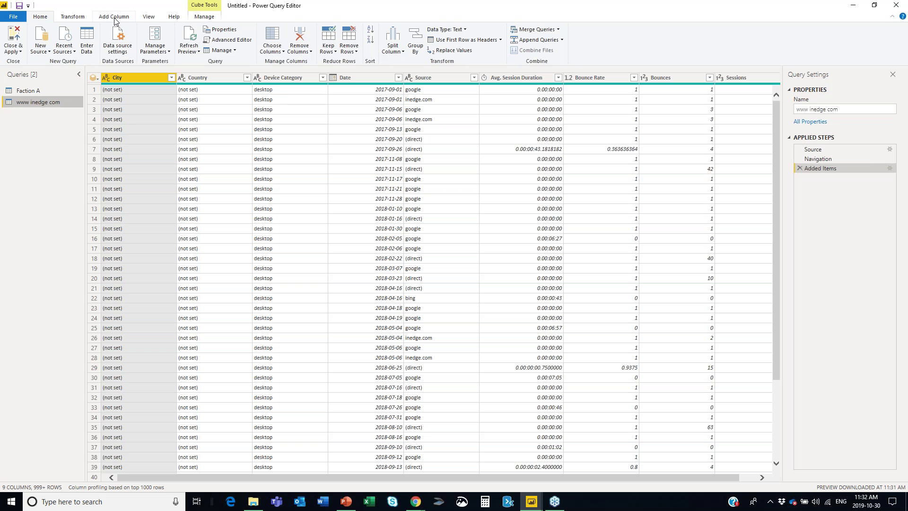
click(33, 90)
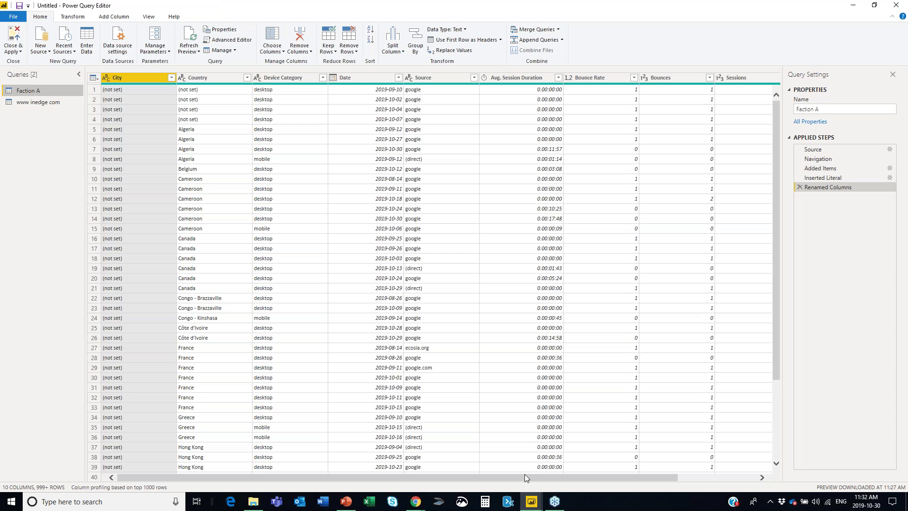
drag(539, 480, 609, 477)
click(55, 103)
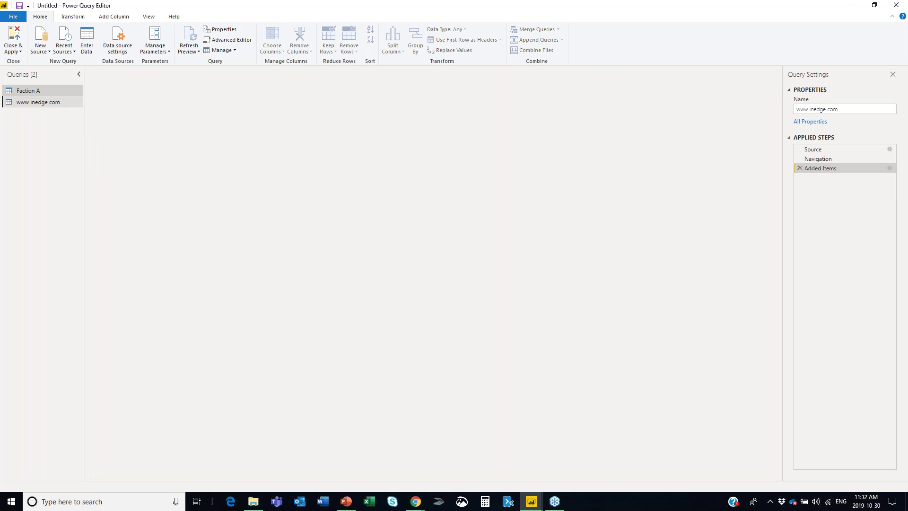
click(115, 17)
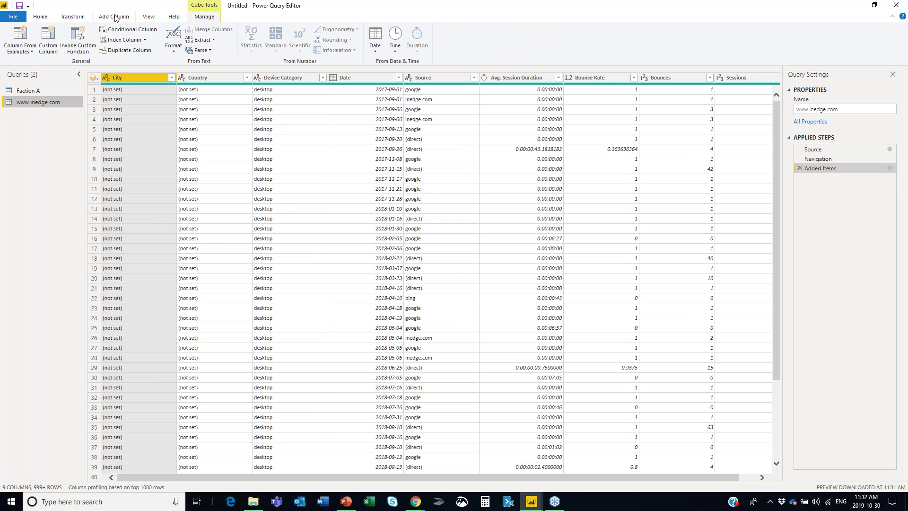
click(20, 37)
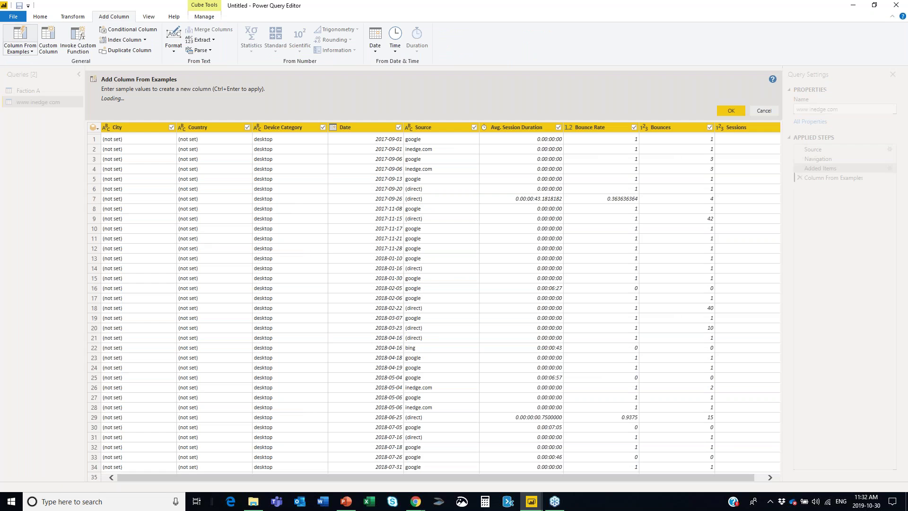
double_click(686, 133)
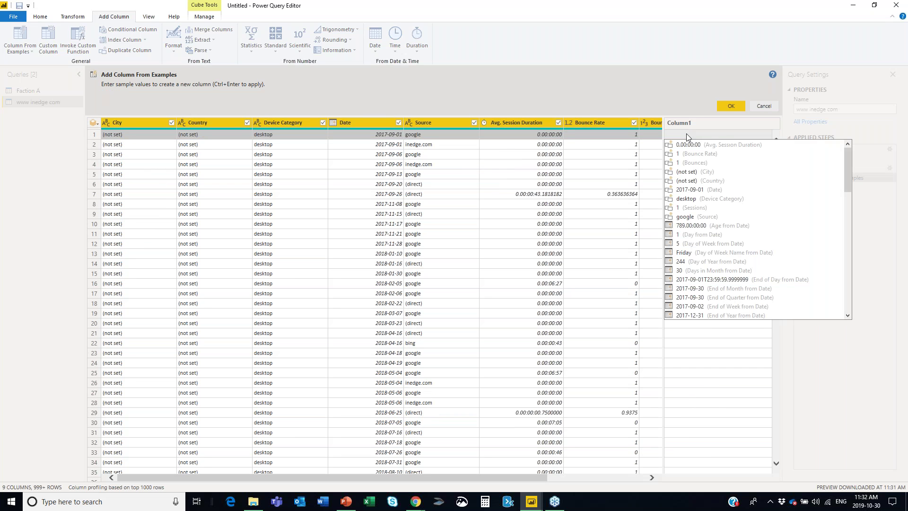
text(InEdge)
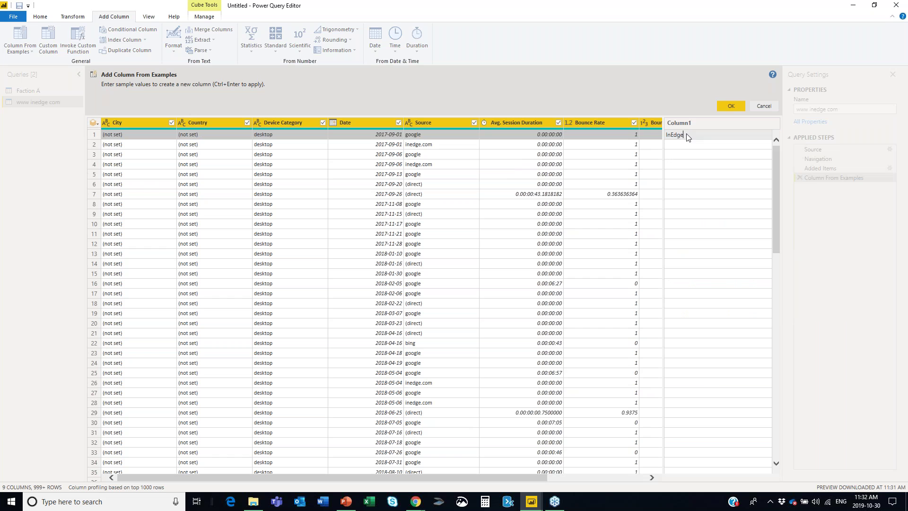
click(682, 144)
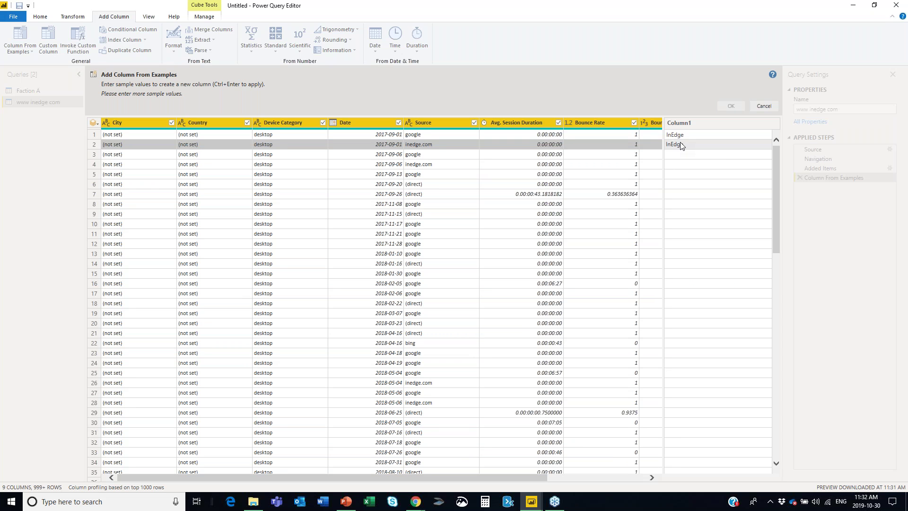
key(Return)
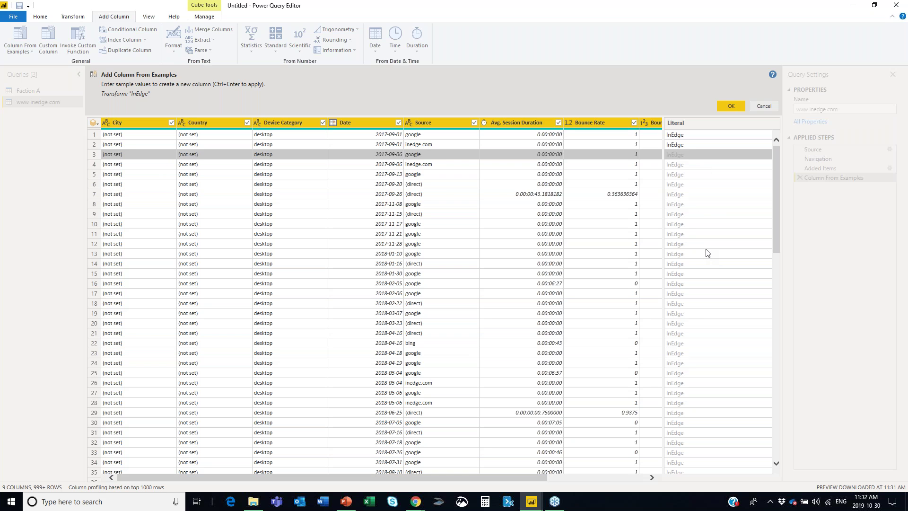
click(731, 105)
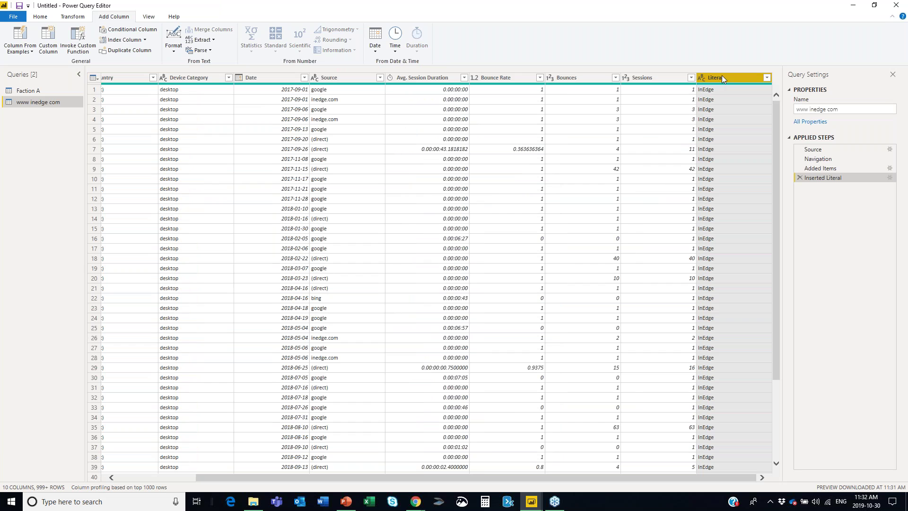
- Rename the new Literal column of the www inedge com query to Site
click(767, 78)
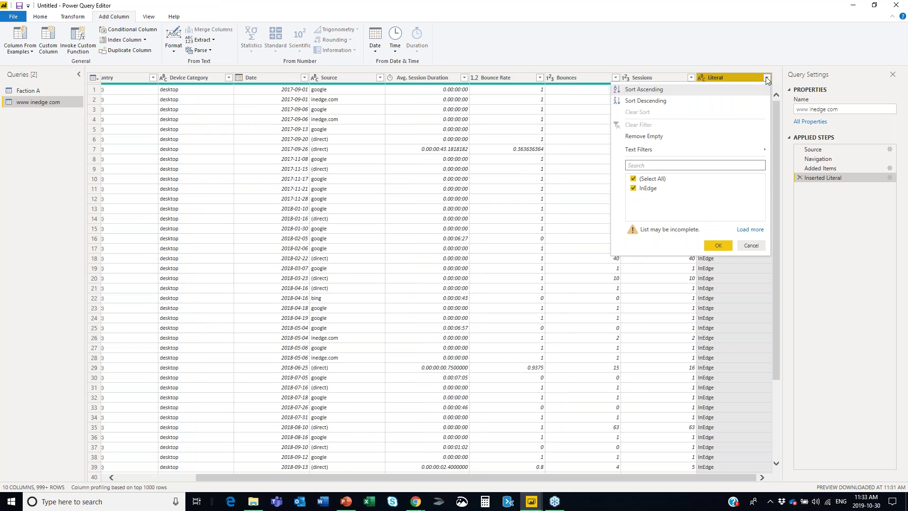
click(766, 78)
right_click(735, 80)
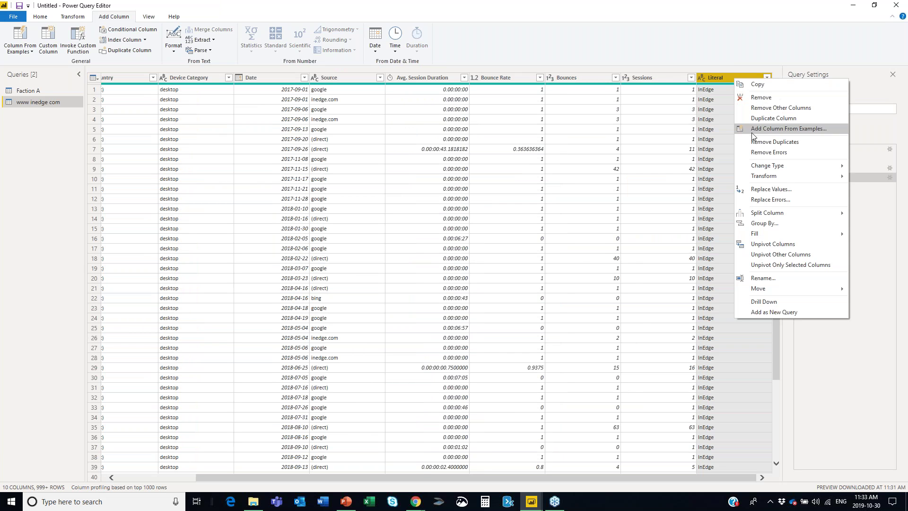
click(780, 279)
text(Site)
key(Return)
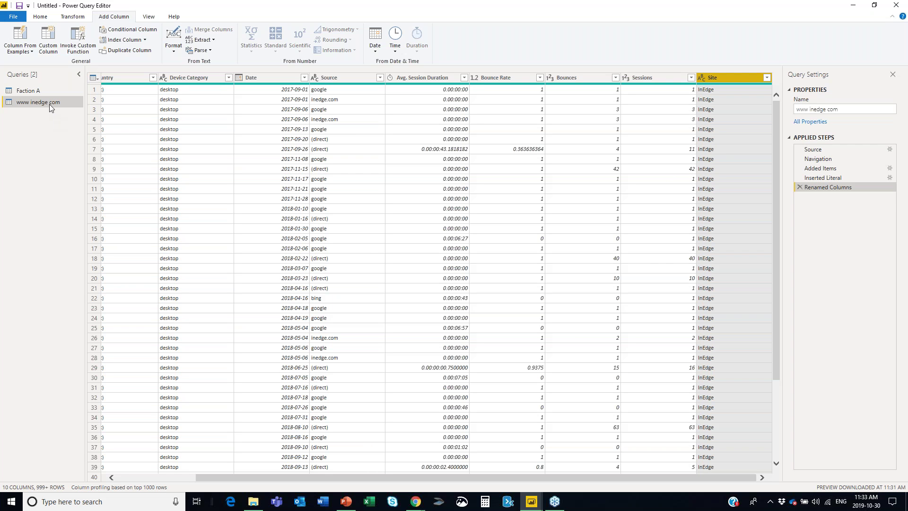
- Rename the www inedge com query to InEdge and apply the query changes, closing the editor
click(41, 90)
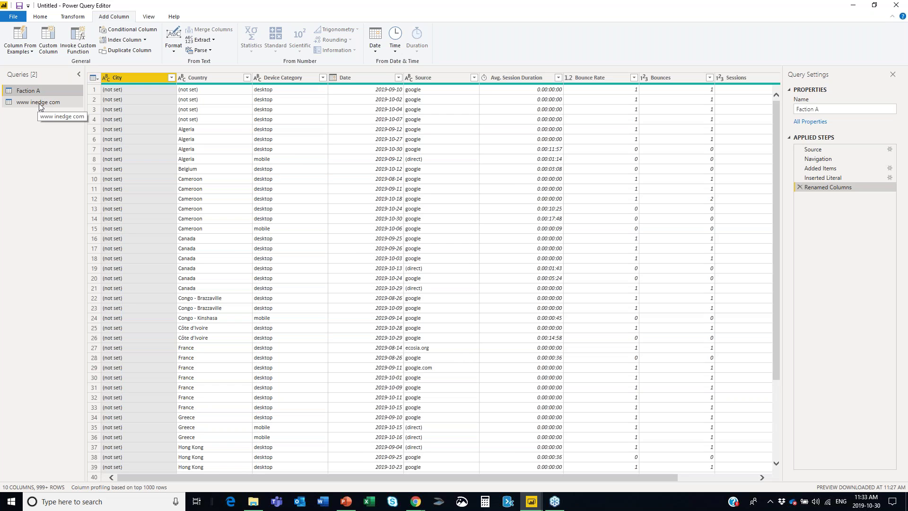
click(41, 105)
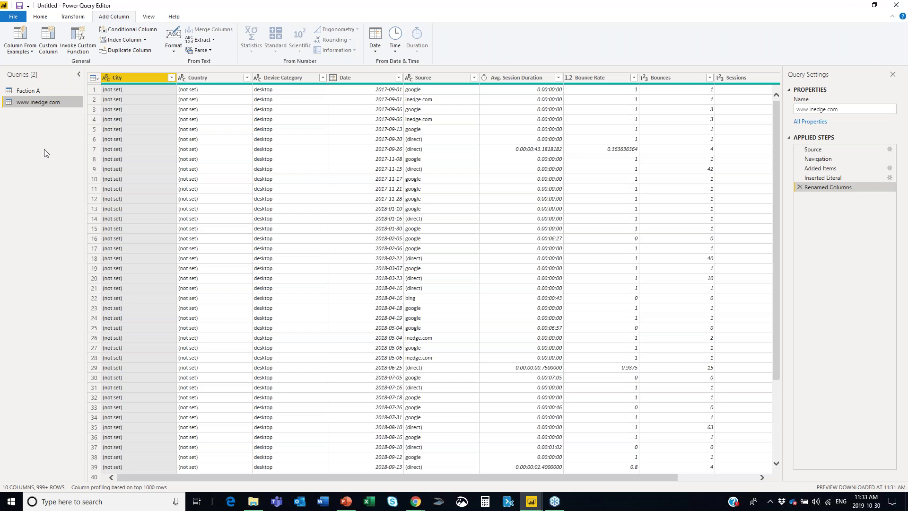
right_click(52, 105)
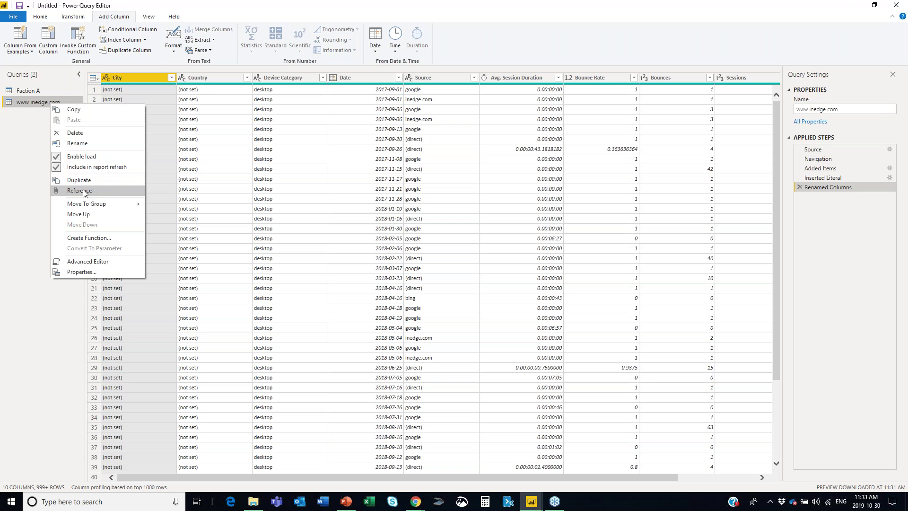
click(77, 142)
key(BackSpace)
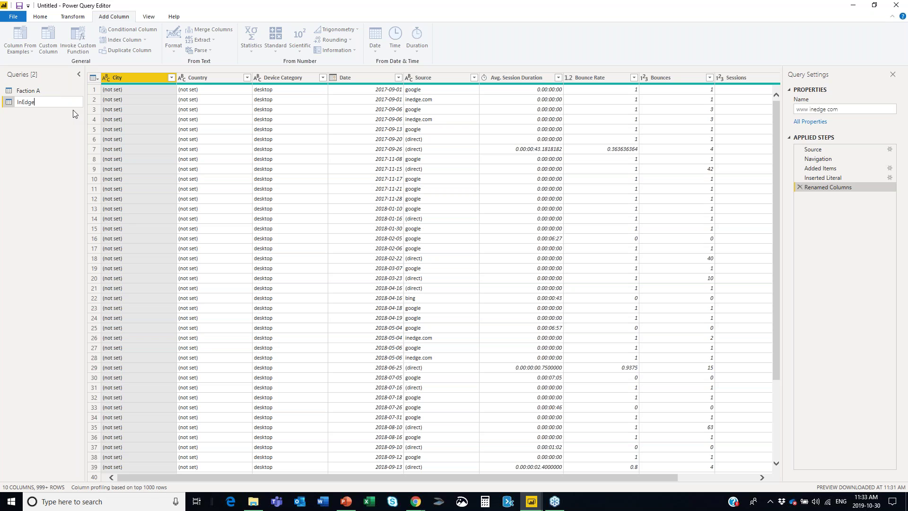
key(Return)
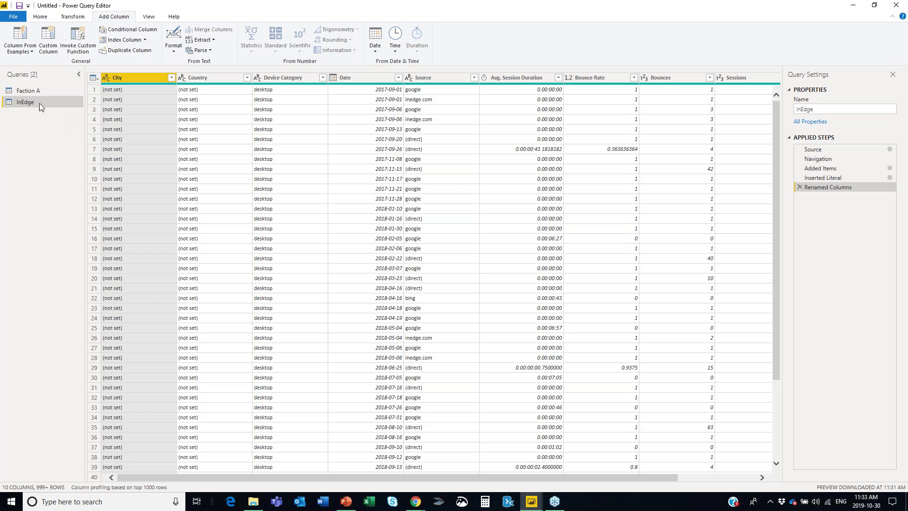
click(13, 18)
click(35, 35)
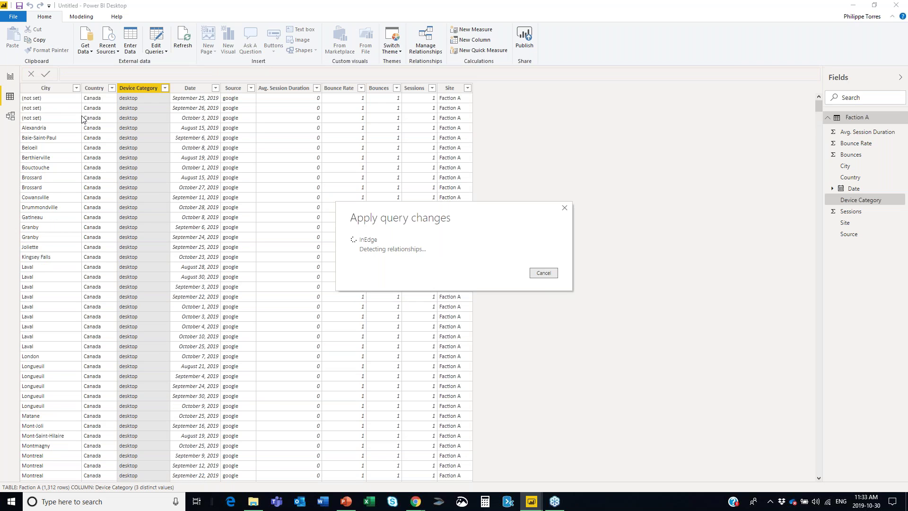
- In the report view, expand the InEdge table and place its Avg. Session Duration on the blank page as a column chart
click(11, 76)
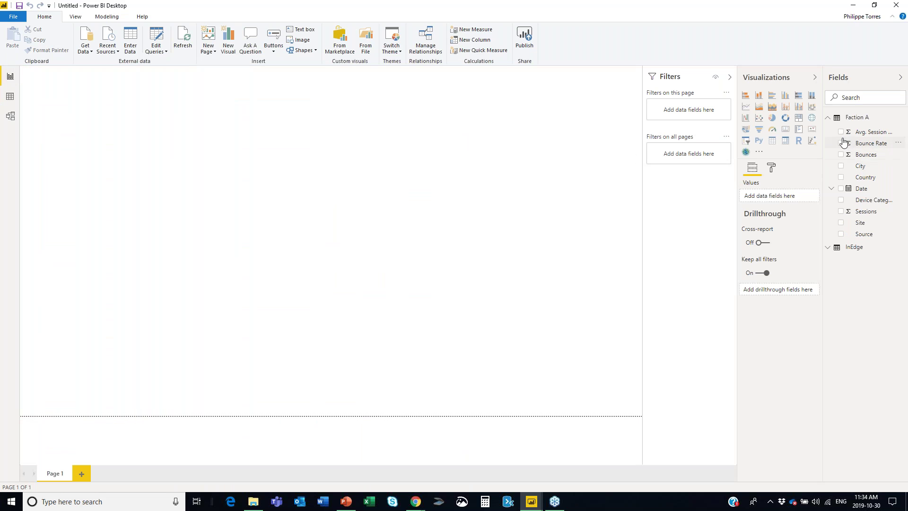
click(827, 246)
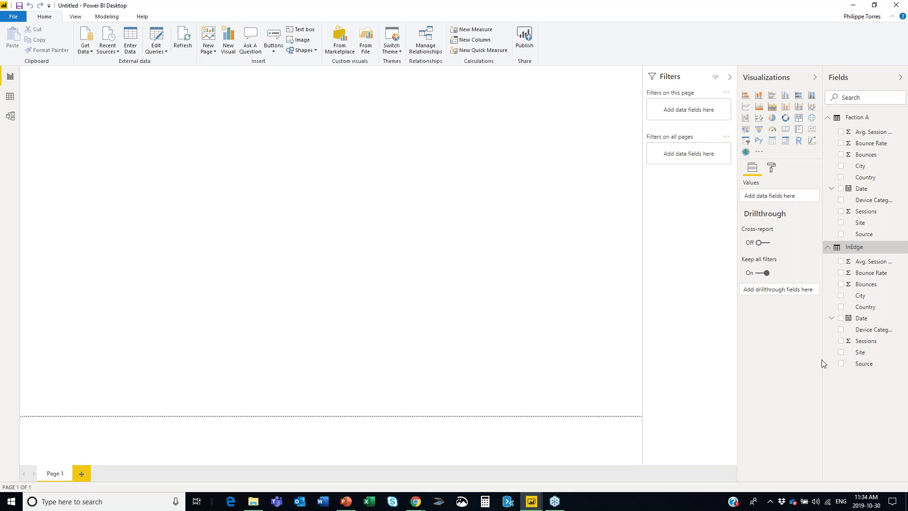
drag(871, 262, 435, 258)
drag(493, 285, 492, 284)
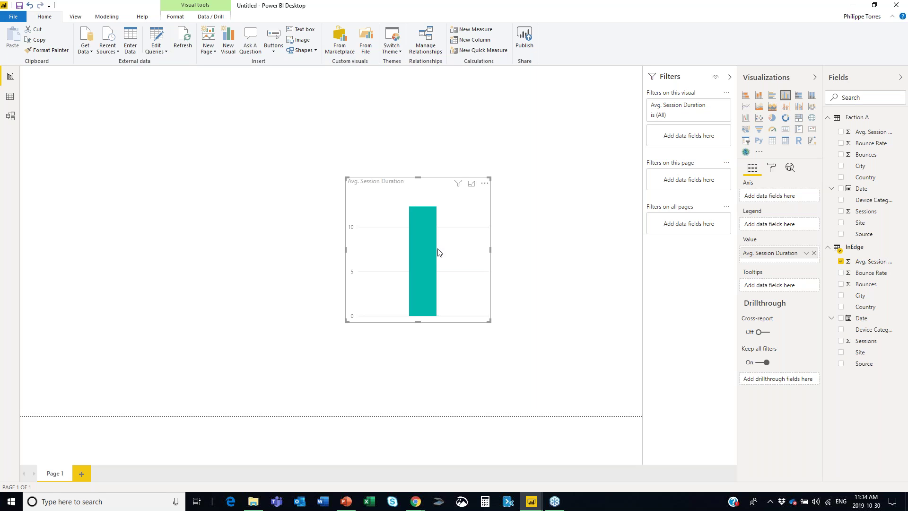
- Add Faction A's Avg. Session Duration as a second column chart and arrange it side by side with the InEdge chart
drag(869, 132, 225, 204)
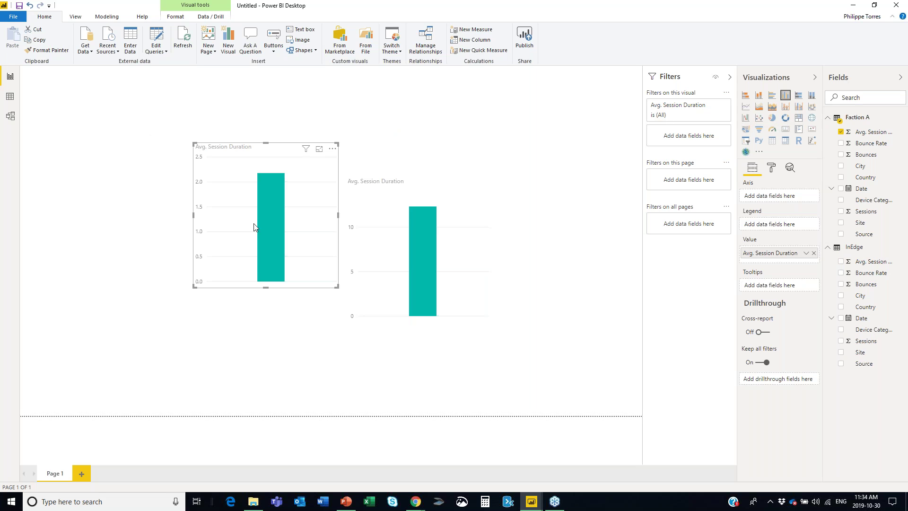
click(418, 178)
drag(422, 161, 440, 151)
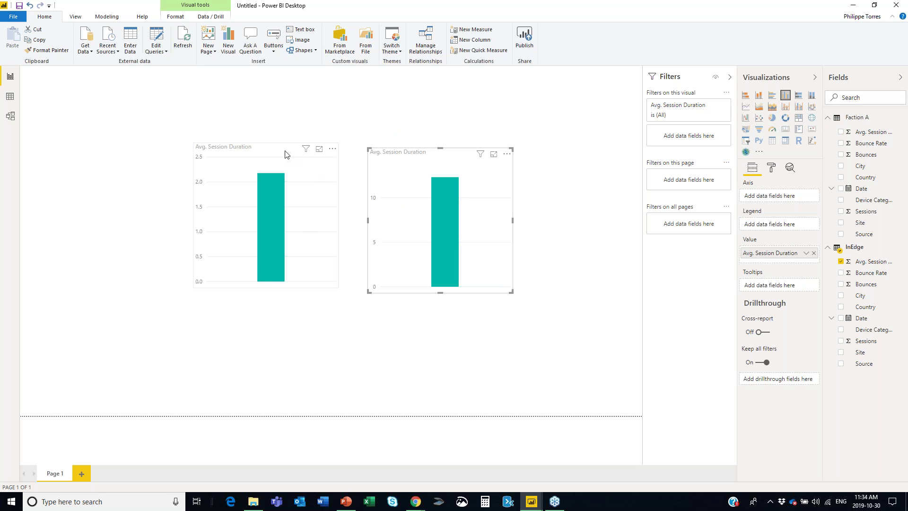
drag(296, 150, 298, 150)
- Delete both Avg. Session Duration column charts, leaving the report page blank
click(445, 176)
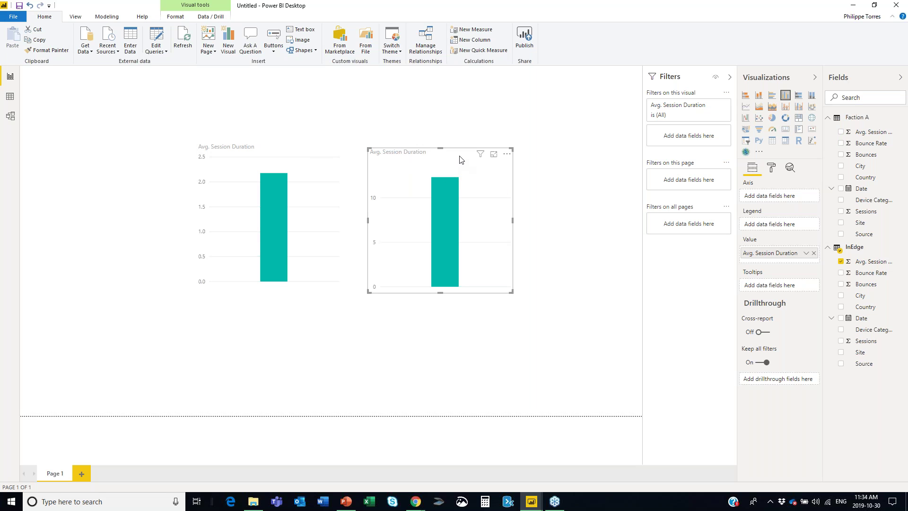
key(Delete)
click(285, 153)
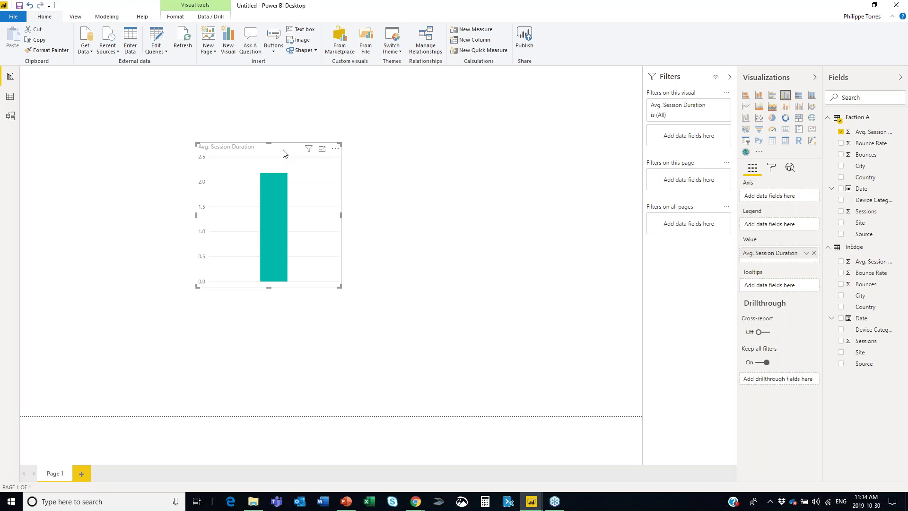
key(Delete)
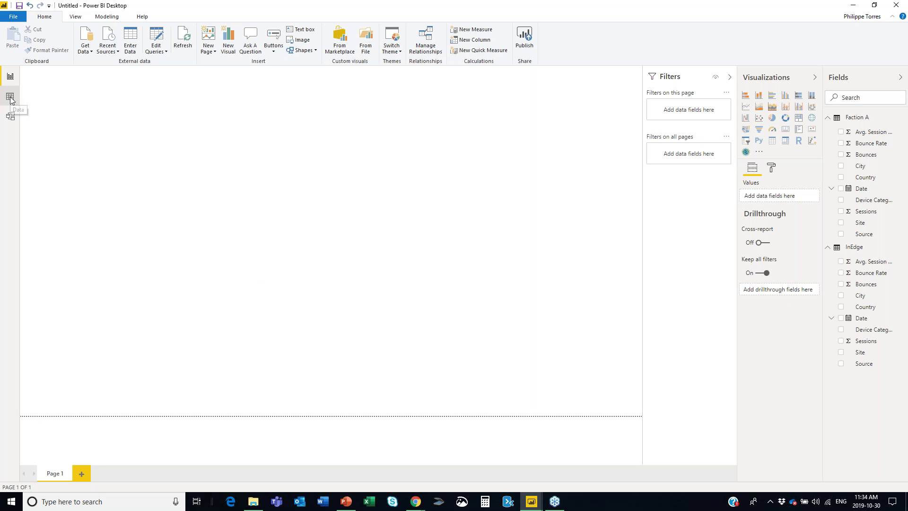
- In the Power Query Editor, append InEdge to the primary table Faction A as a new query
click(156, 39)
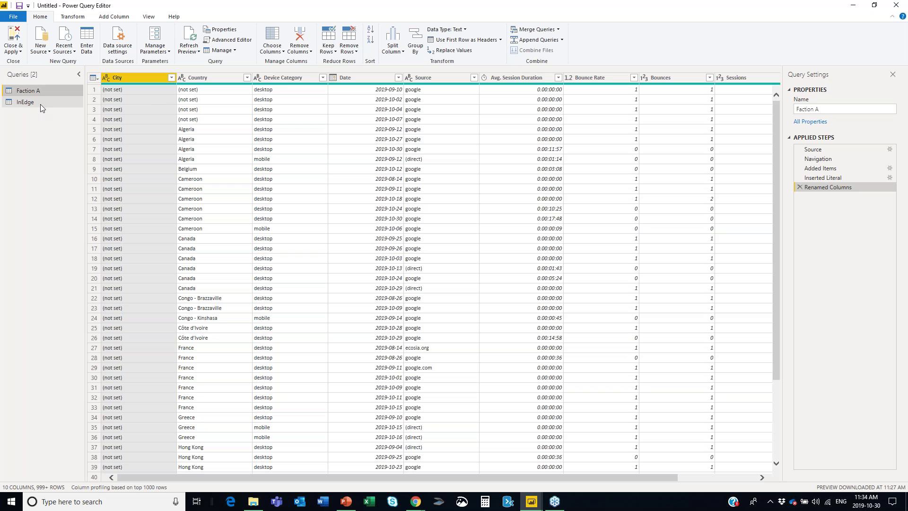
click(561, 41)
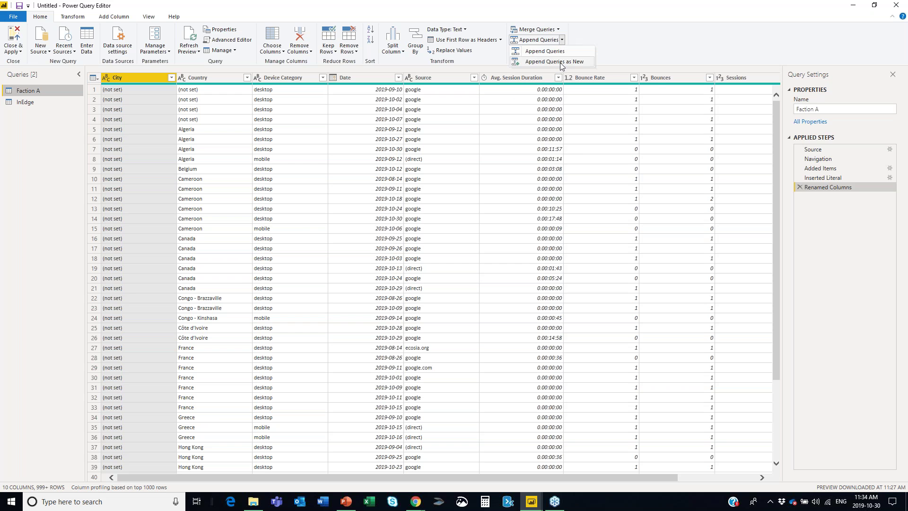
click(561, 63)
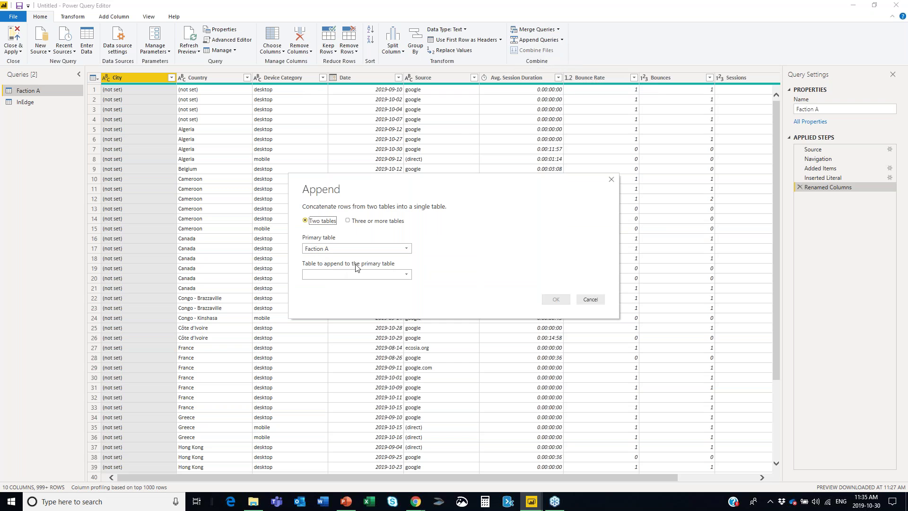
click(410, 281)
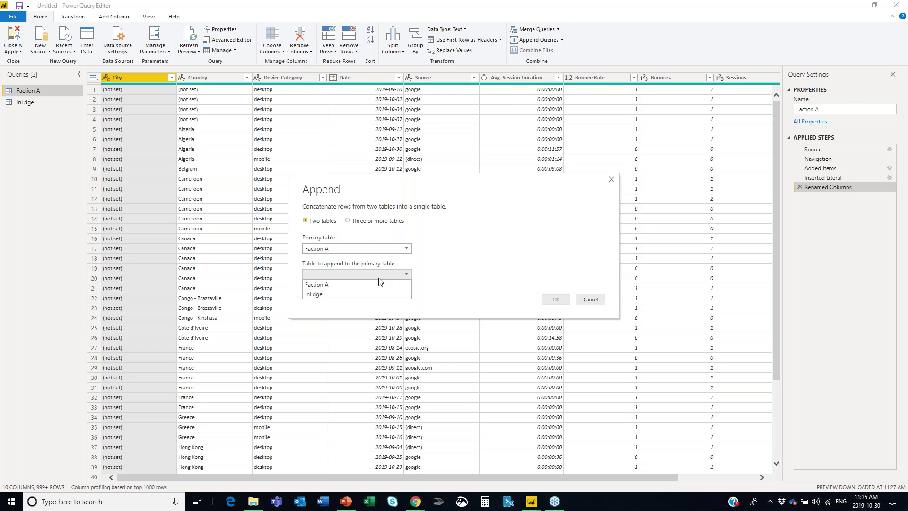
click(327, 294)
click(552, 302)
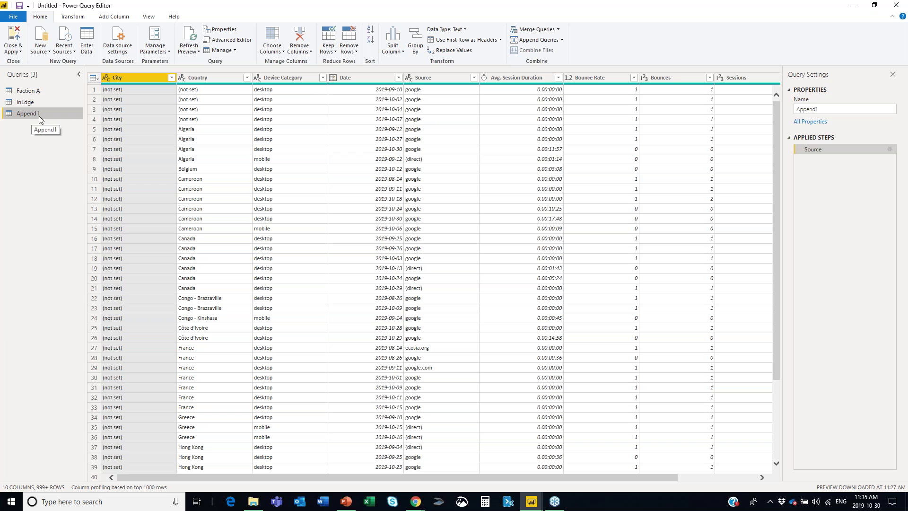
- Rename the appended query as All sites
right_click(42, 115)
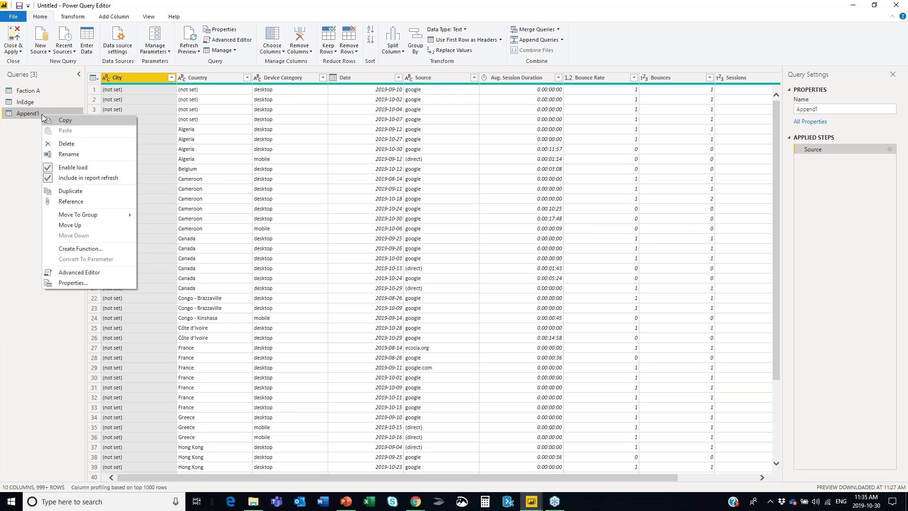
click(86, 153)
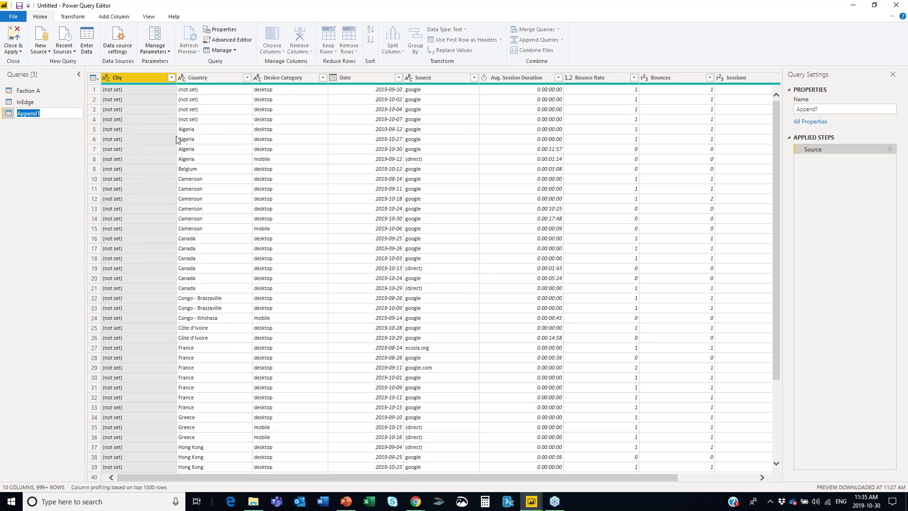
text(All sites)
key(Return)
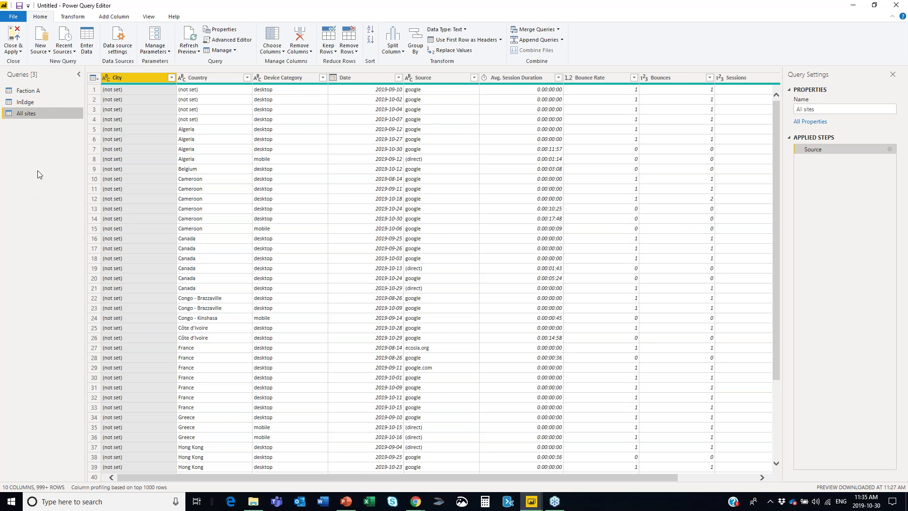
- Examine the Faction A query's properties and its load and report refresh options
click(27, 91)
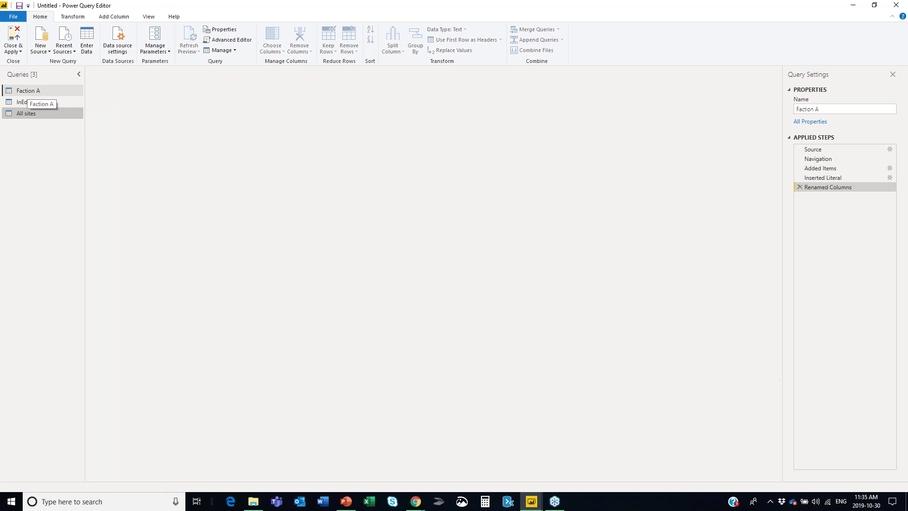
right_click(37, 90)
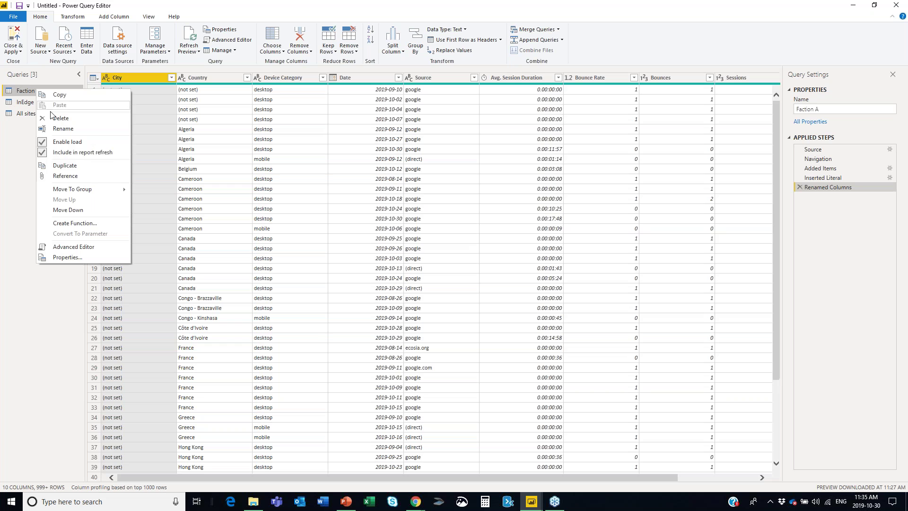
click(79, 260)
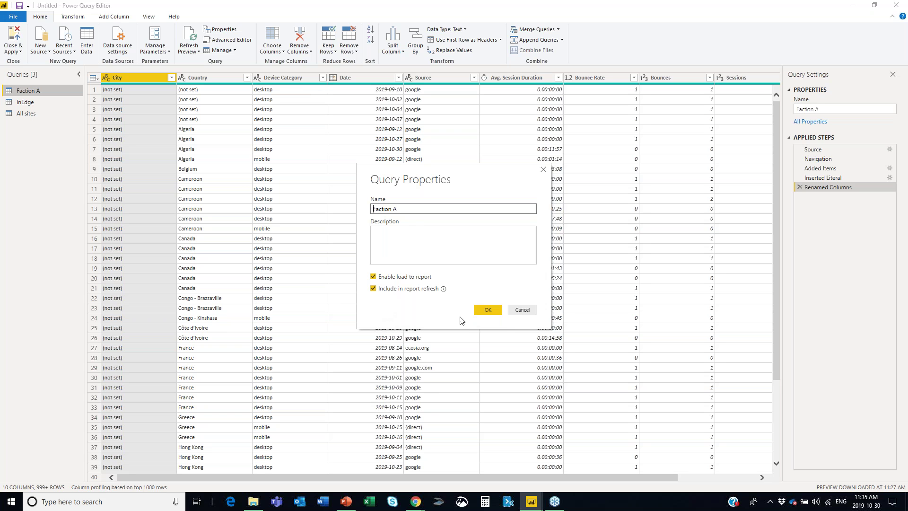
click(522, 310)
right_click(47, 93)
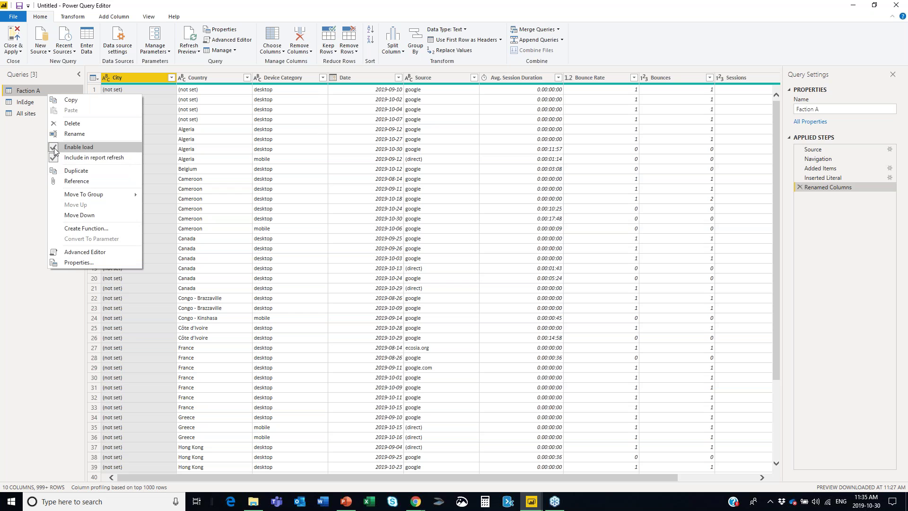
click(28, 166)
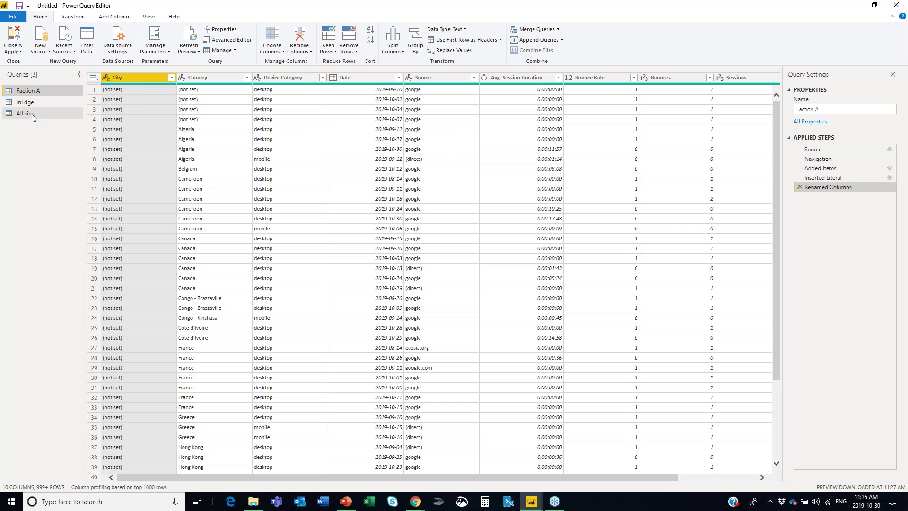
- Apply the query changes, close the editor, and collapse the Faction A and InEdge tables so only All sites is expanded
click(20, 44)
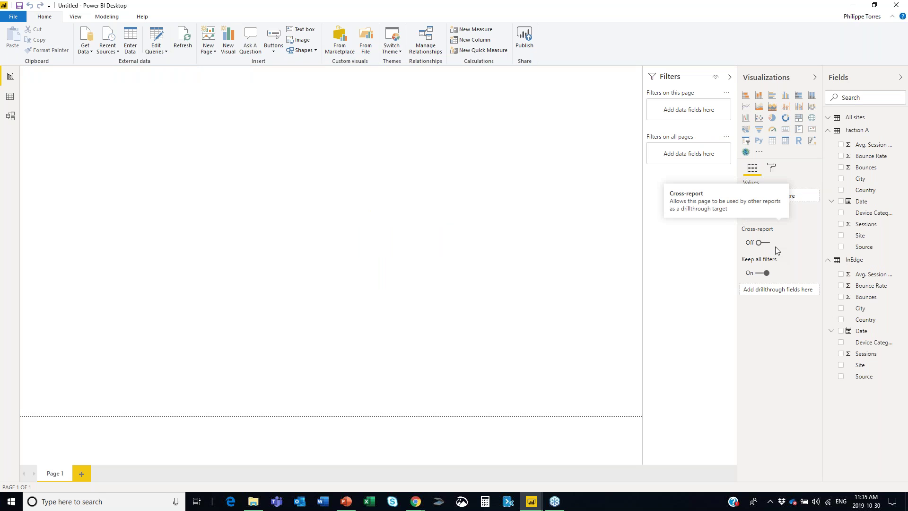
click(828, 131)
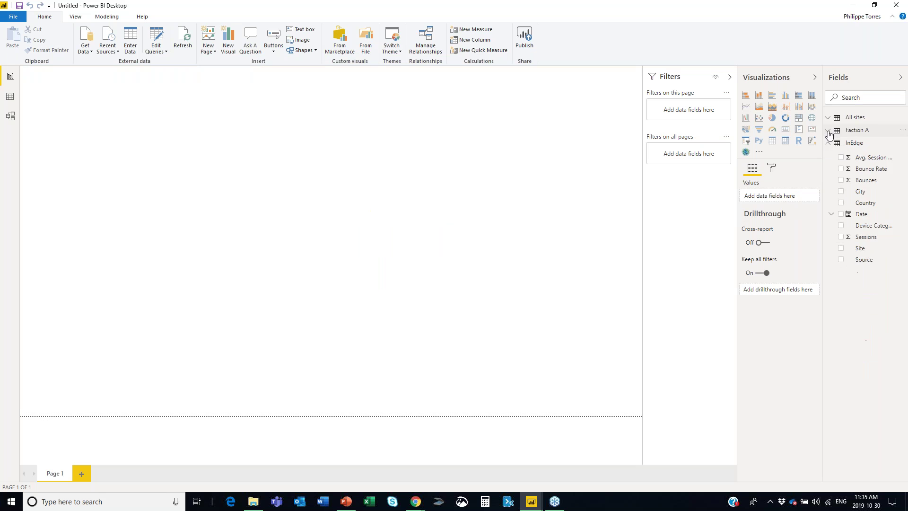
click(827, 143)
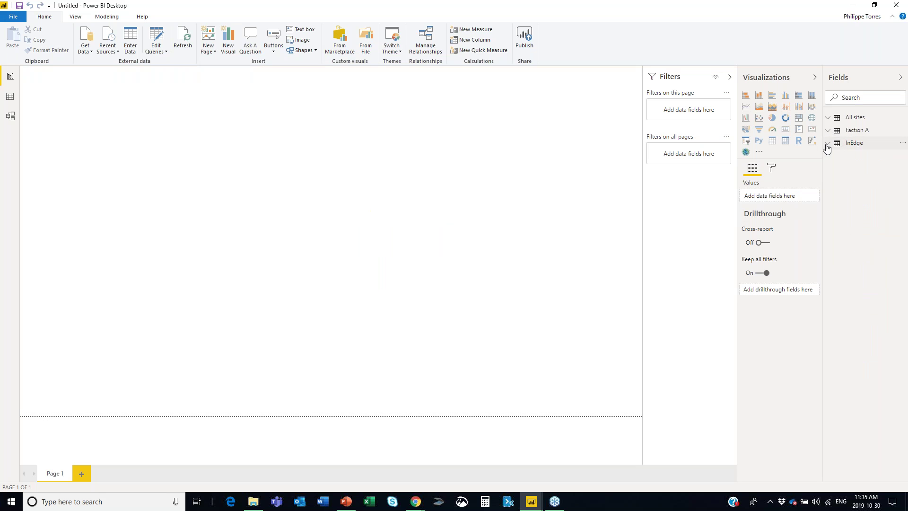
click(855, 144)
click(828, 118)
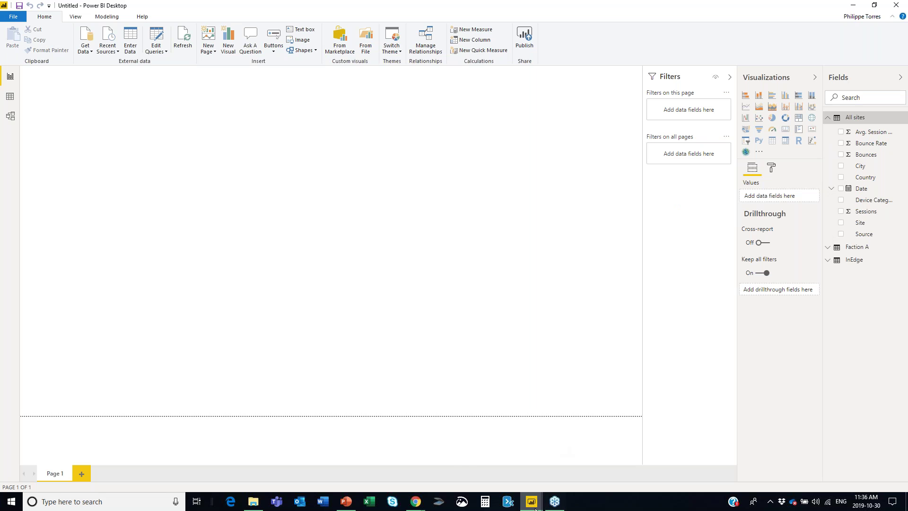
- Switch to the Google Analytics - PBI integration - training report to view its visuals, and return to the untitled report
mouse_move(533, 502)
click(515, 476)
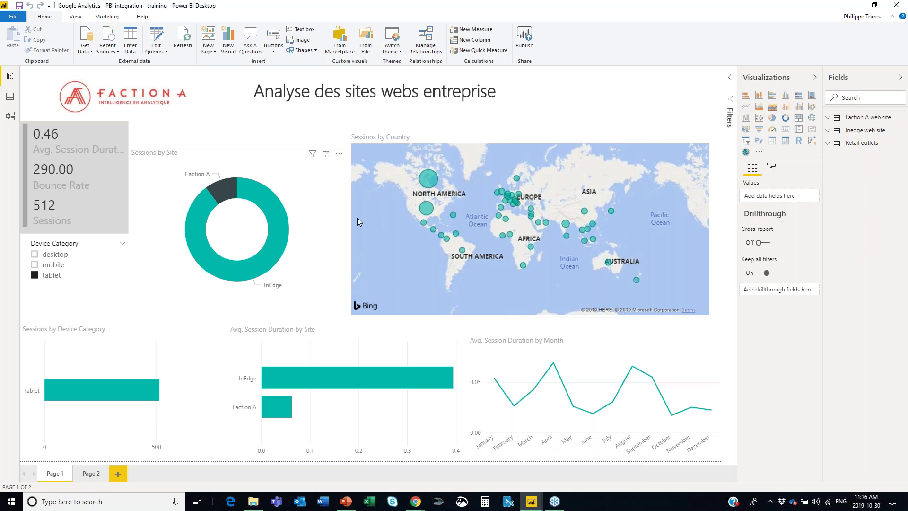
key(alt+Tab)
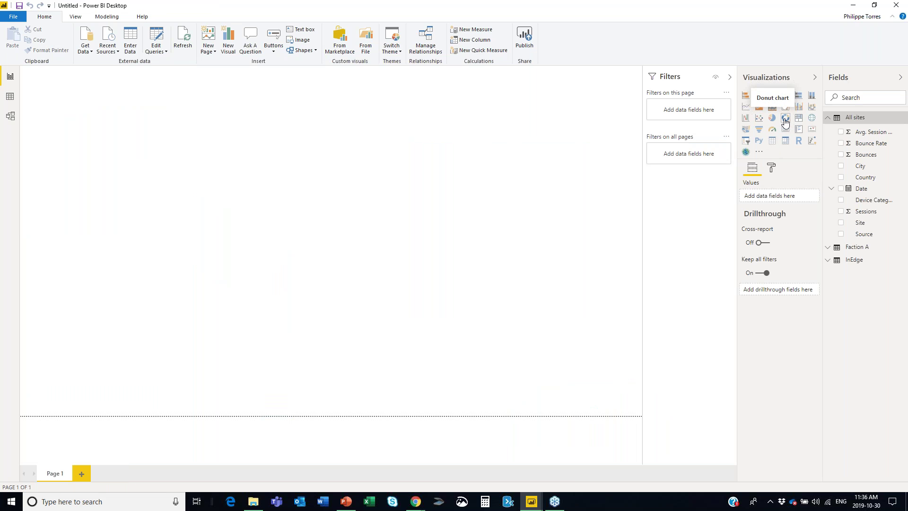
- Add a donut chart showing Avg. Session Duration from the All sites table, split by Site
click(785, 119)
drag(107, 77, 225, 154)
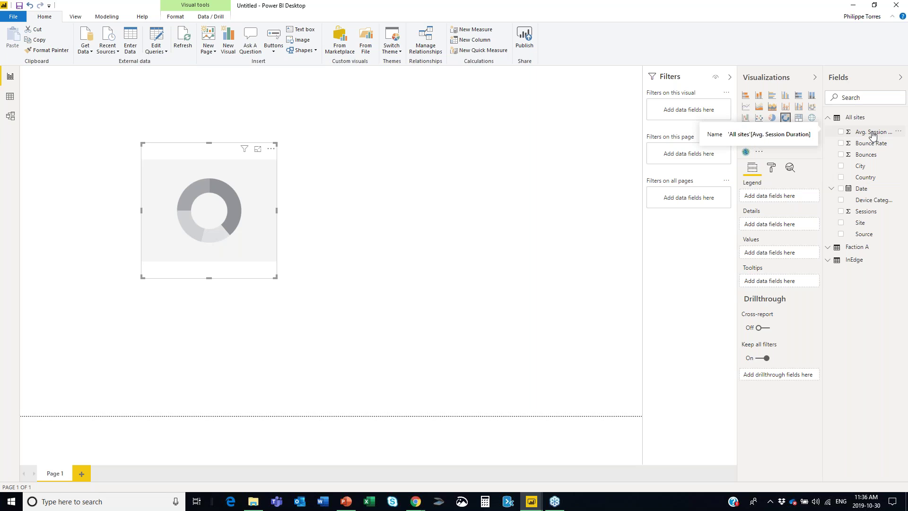
drag(873, 136, 234, 203)
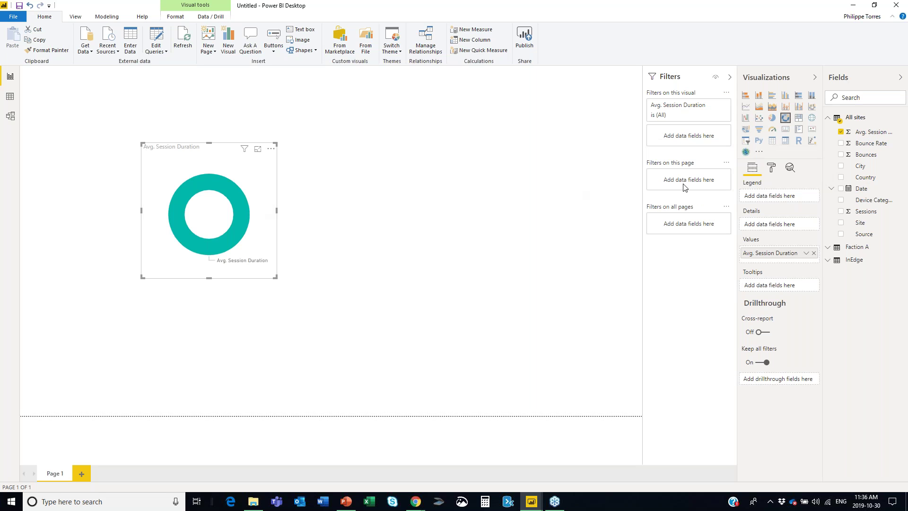
drag(860, 223, 226, 188)
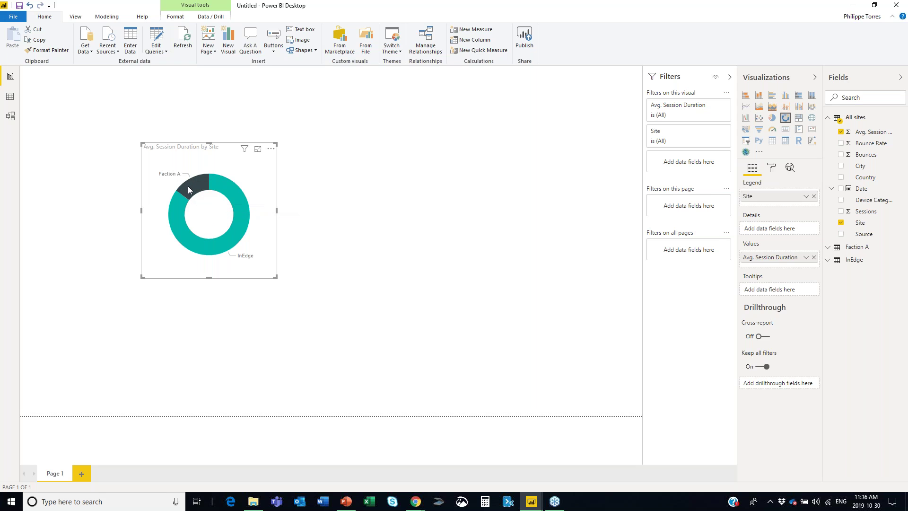
- Move the Avg. Session Duration by Site donut to the upper-left corner of the page and deselect it
mouse_move(188, 190)
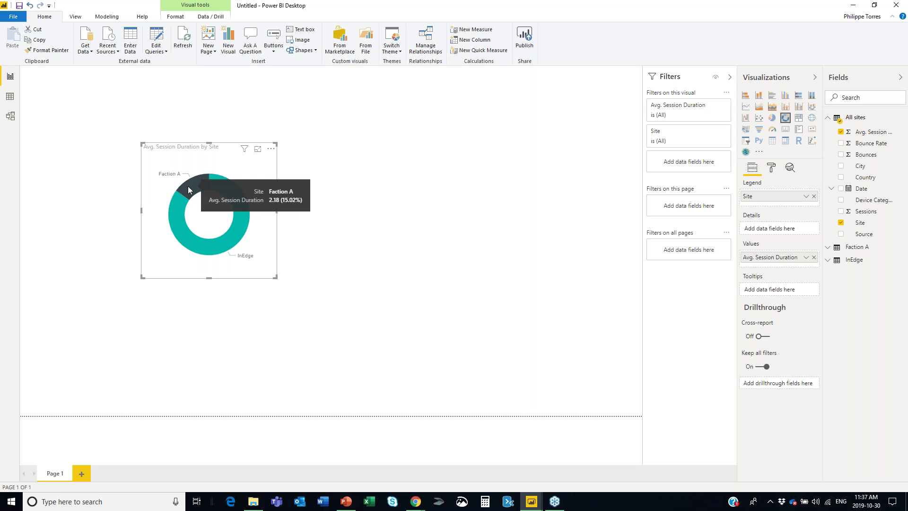
mouse_move(201, 250)
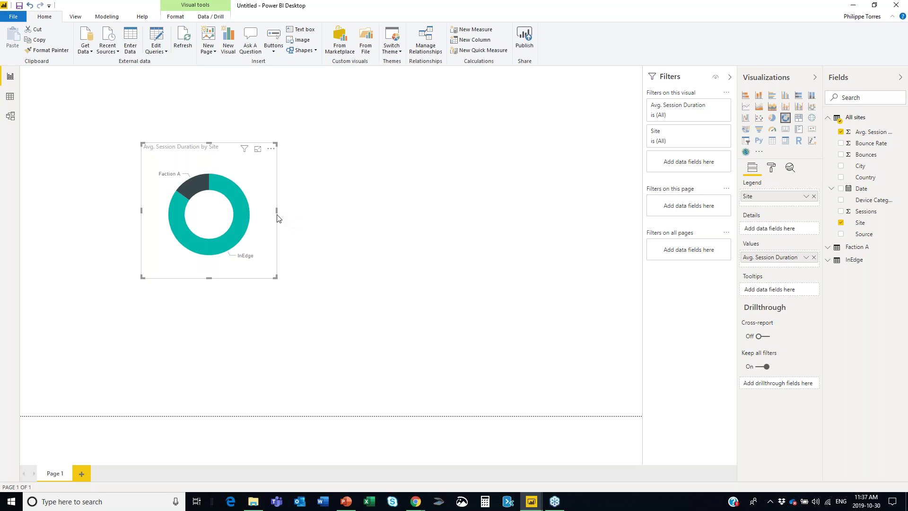
drag(230, 150, 160, 92)
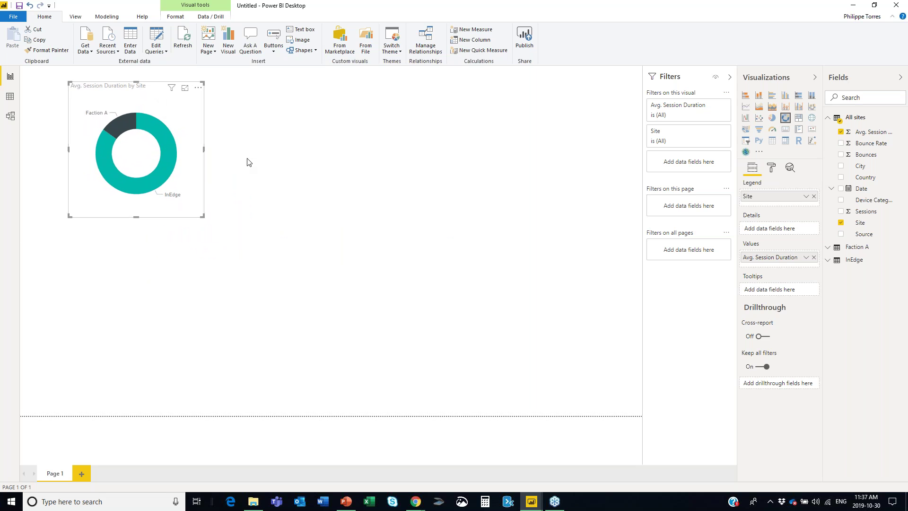
click(257, 167)
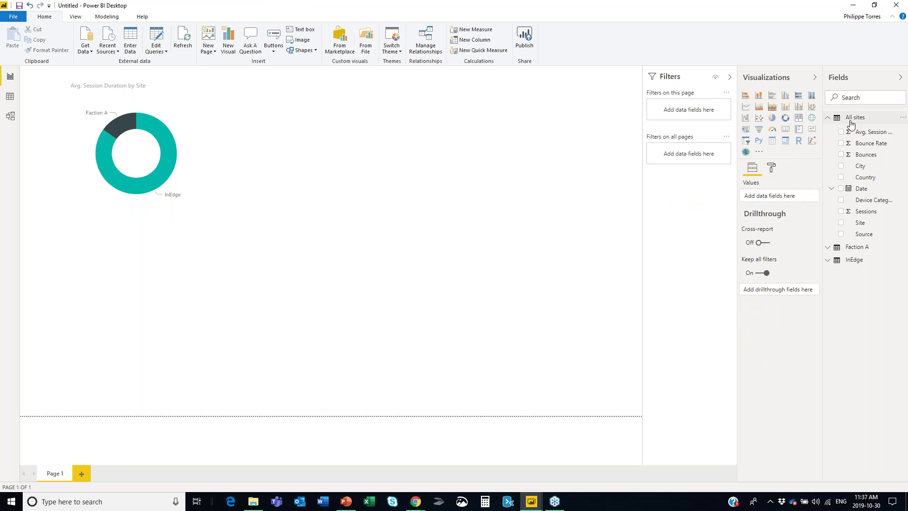
- Consult the training report again, and add a column chart of All sites Sessions by Device Category in the page's lower-right area
mouse_move(851, 124)
key(alt+Tab)
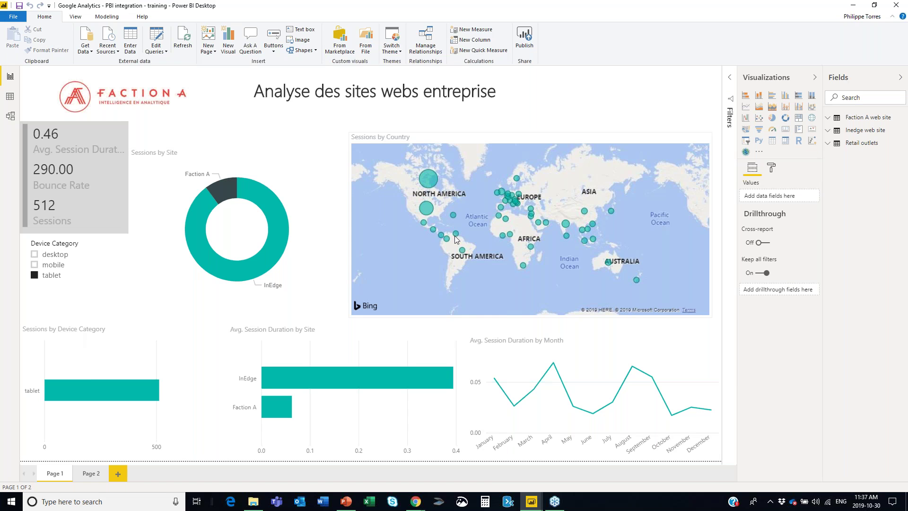
key(alt+Tab)
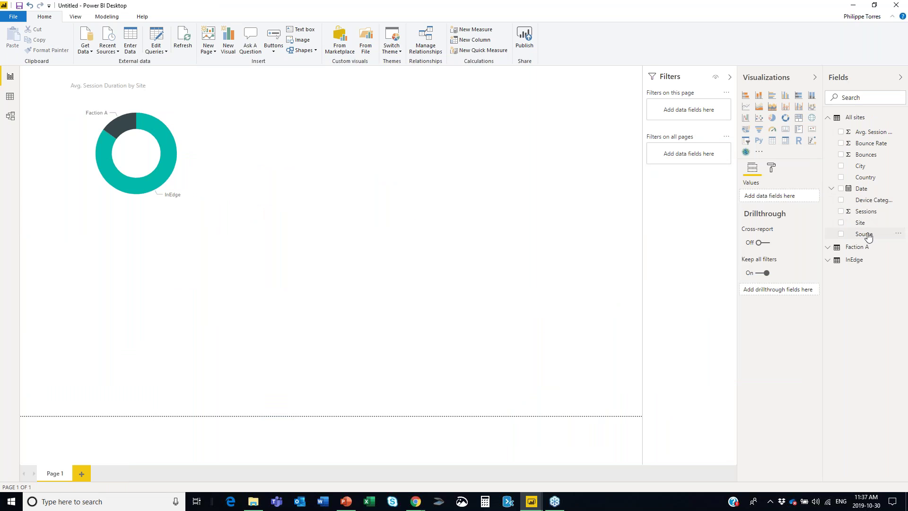
drag(866, 212, 532, 266)
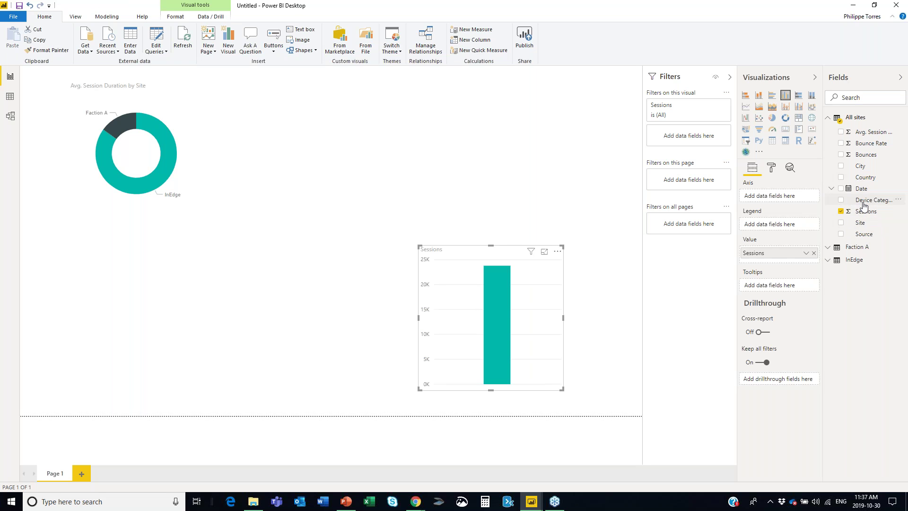
drag(864, 205, 782, 202)
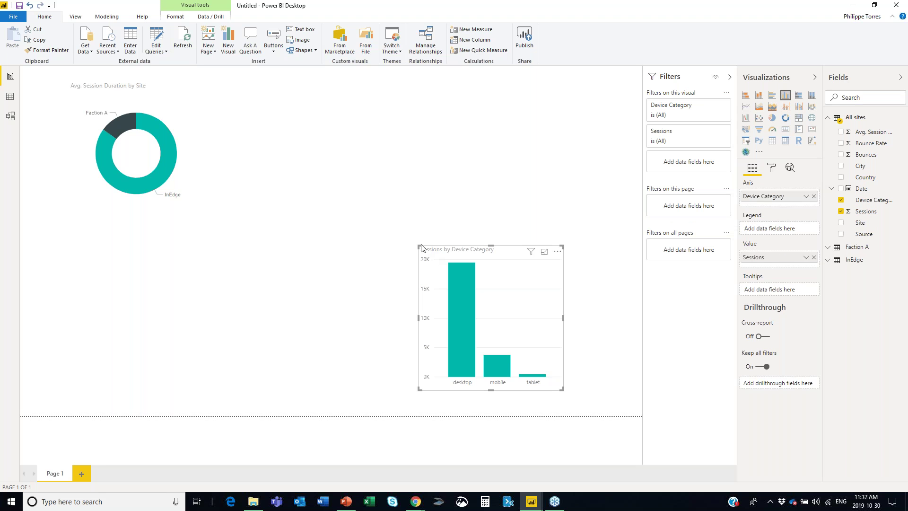
- Enlarge the Sessions by Device Category column chart, shift it toward the lower middle of the page, and deselect it
drag(419, 246, 294, 211)
drag(416, 230, 388, 226)
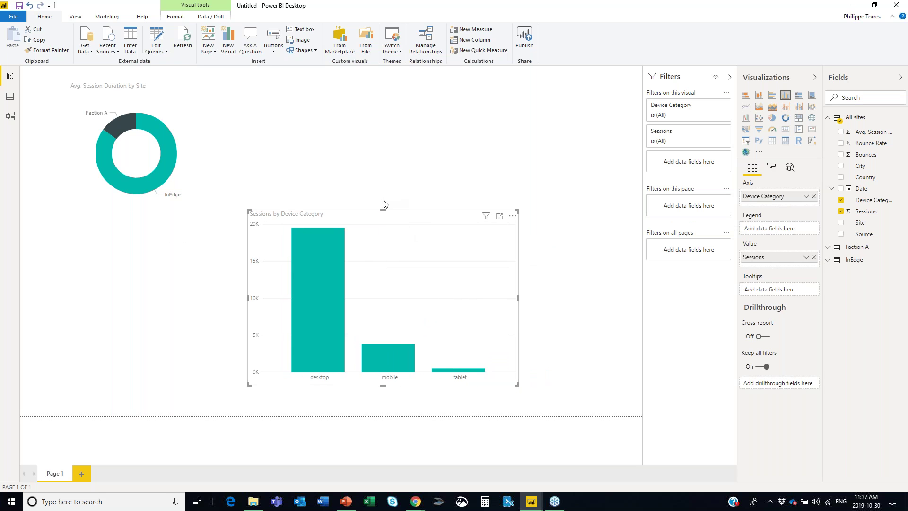
click(379, 149)
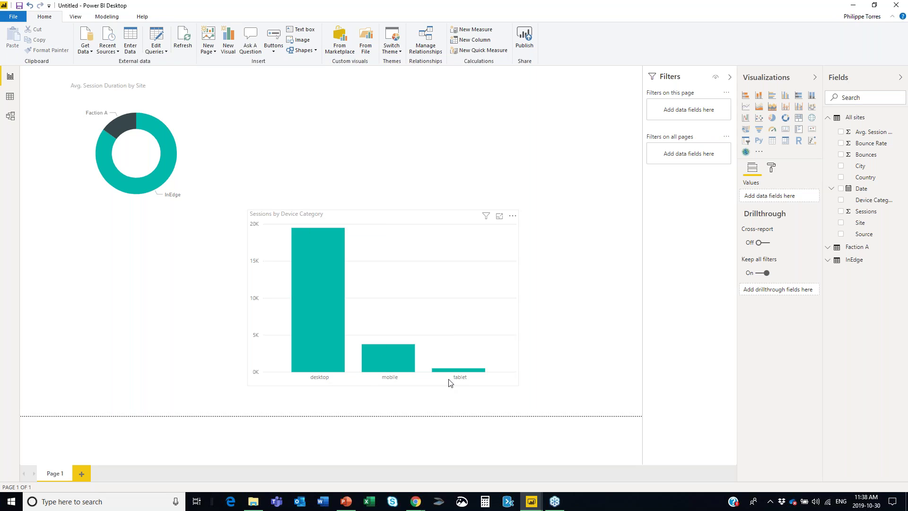
- Compare how the device category columns respond by alternately highlighting the InEdge and Faction A slices of the donut
click(163, 172)
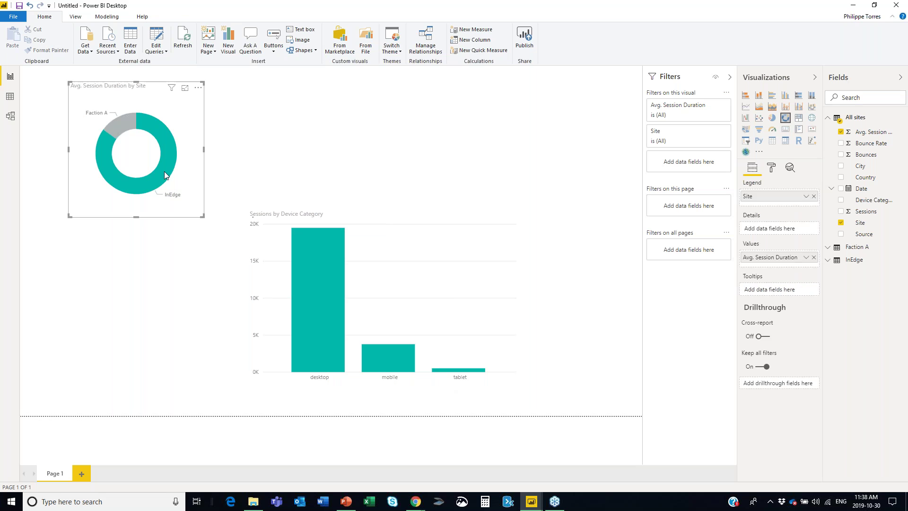
click(129, 124)
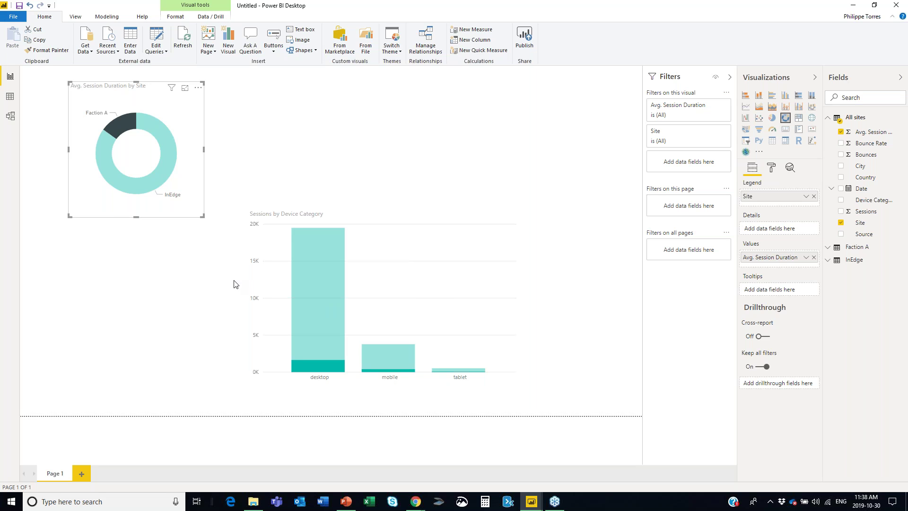
click(169, 173)
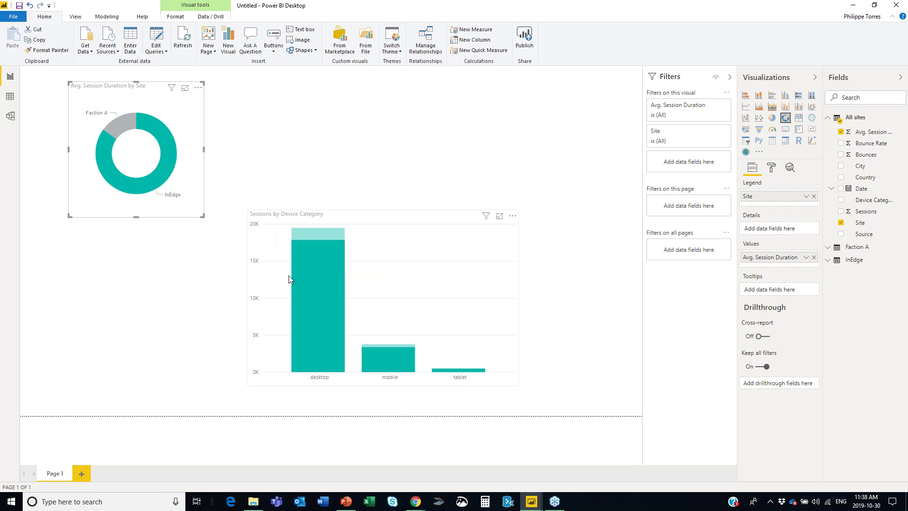
click(125, 126)
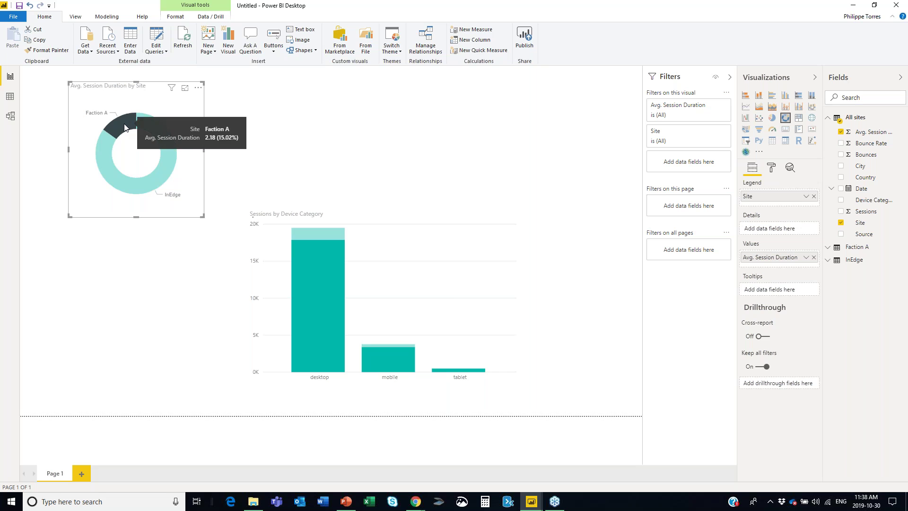
click(162, 177)
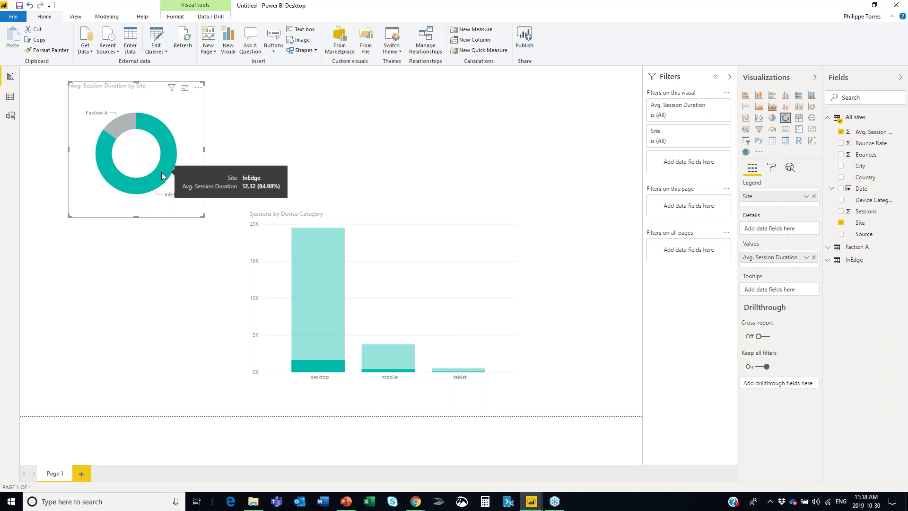
click(122, 129)
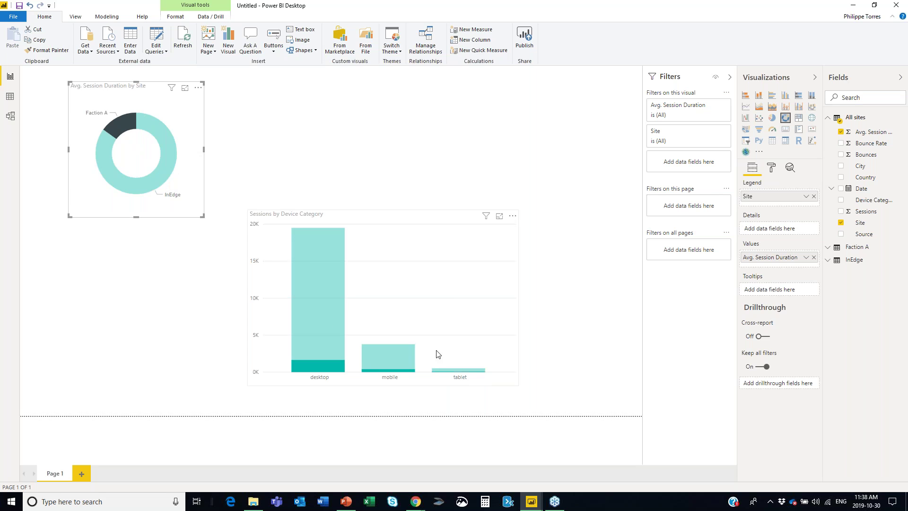
click(161, 175)
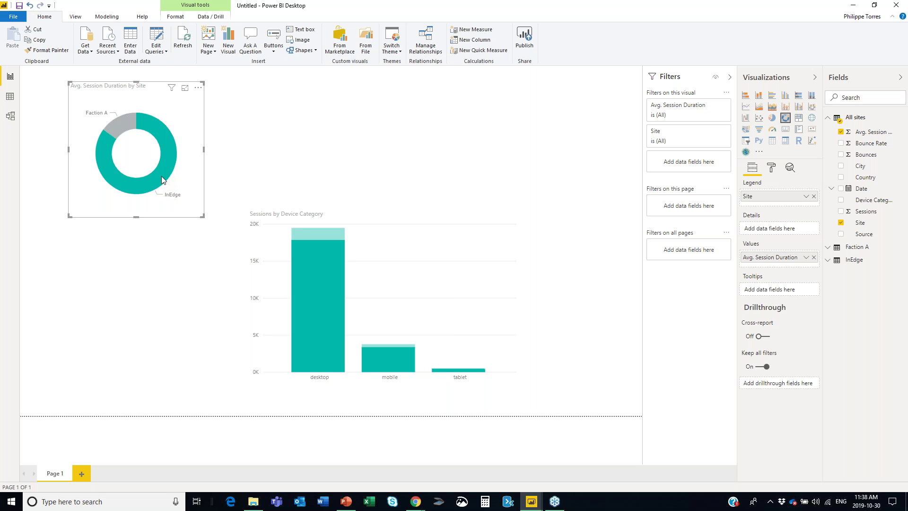
click(124, 124)
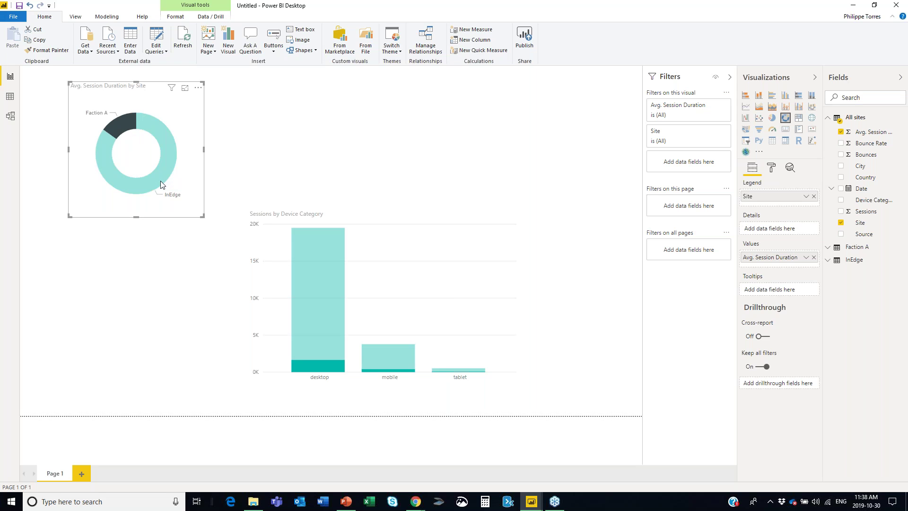
mouse_move(160, 177)
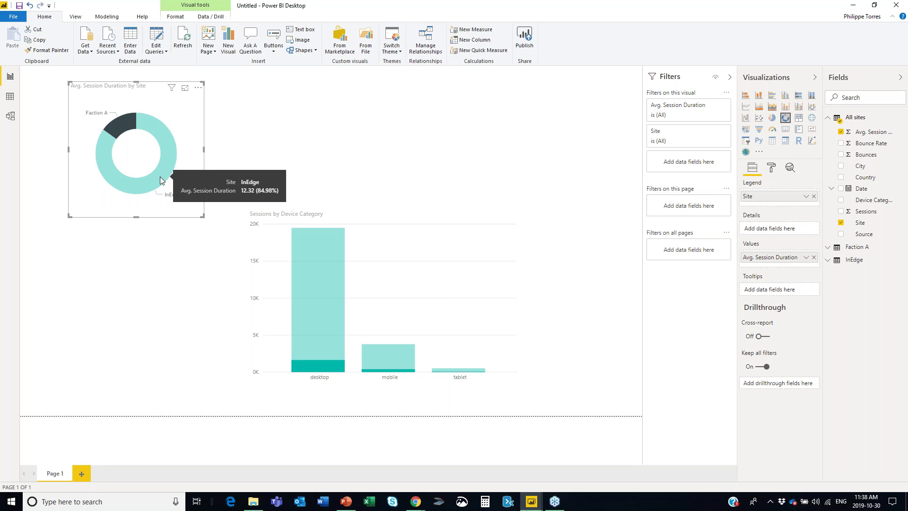
click(160, 177)
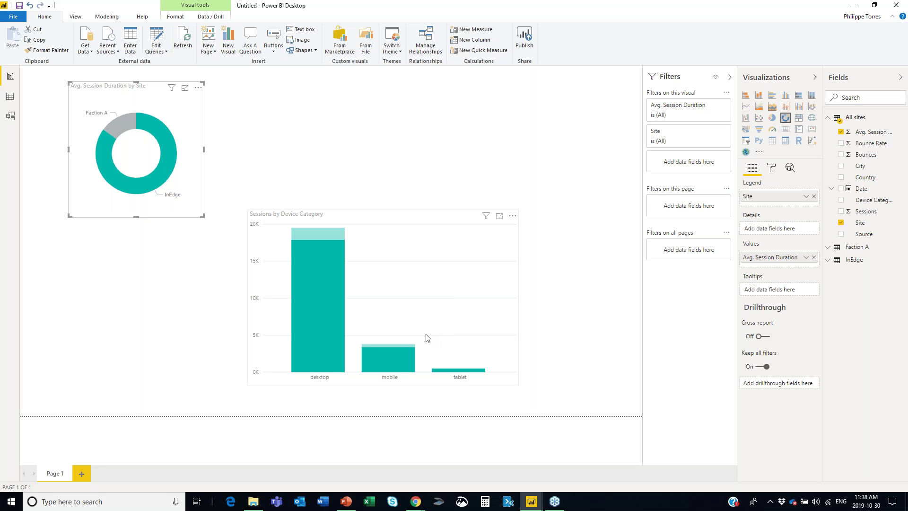
- Move the Sessions by Device Category column chart directly beneath the donut and deselect it
drag(424, 214, 257, 233)
click(613, 144)
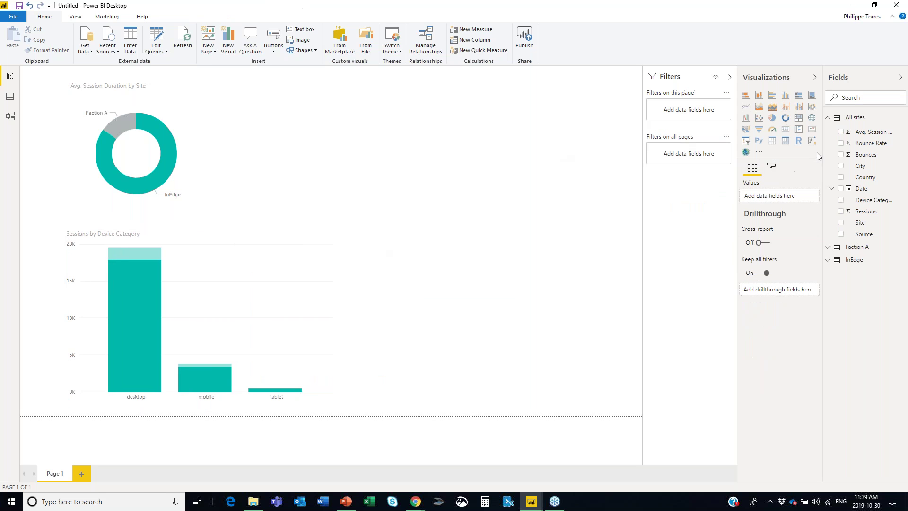
- Add a bubble map of All sites Sessions by Country, and enlarge it to fill the page's upper-right area
click(805, 119)
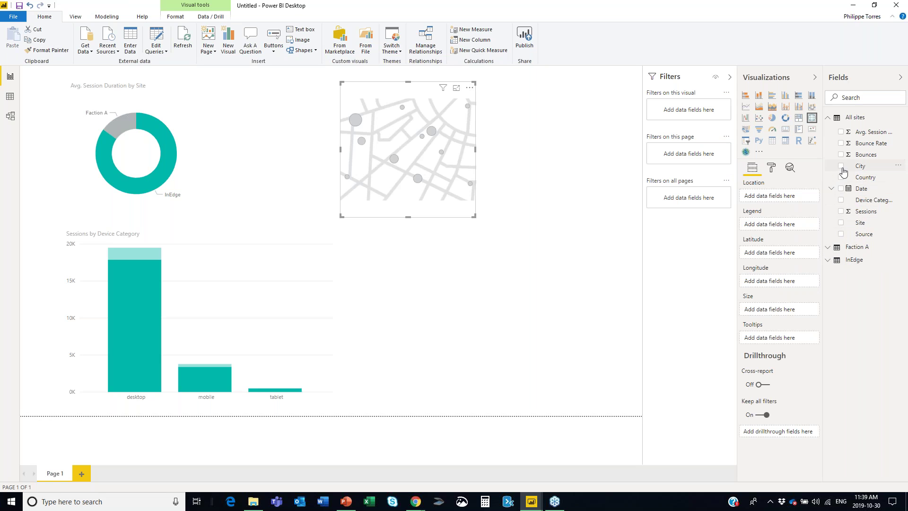
drag(869, 178, 434, 126)
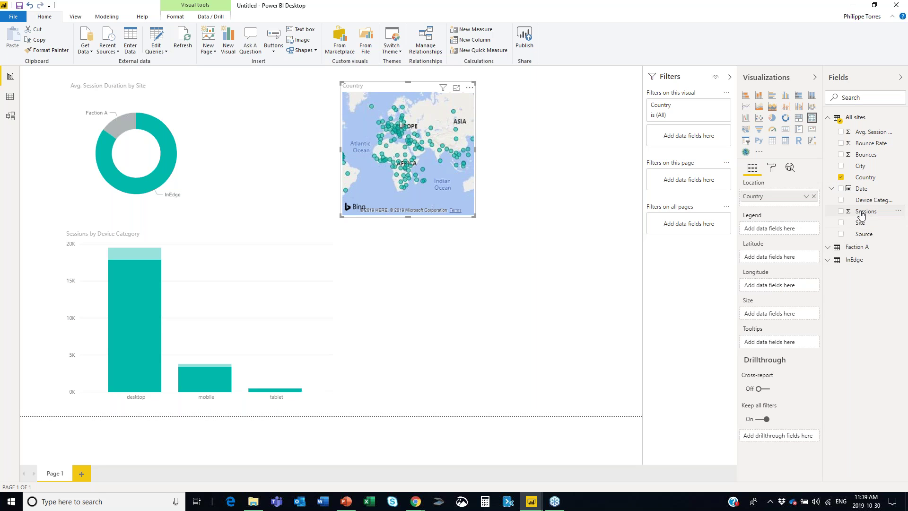
drag(864, 211, 462, 159)
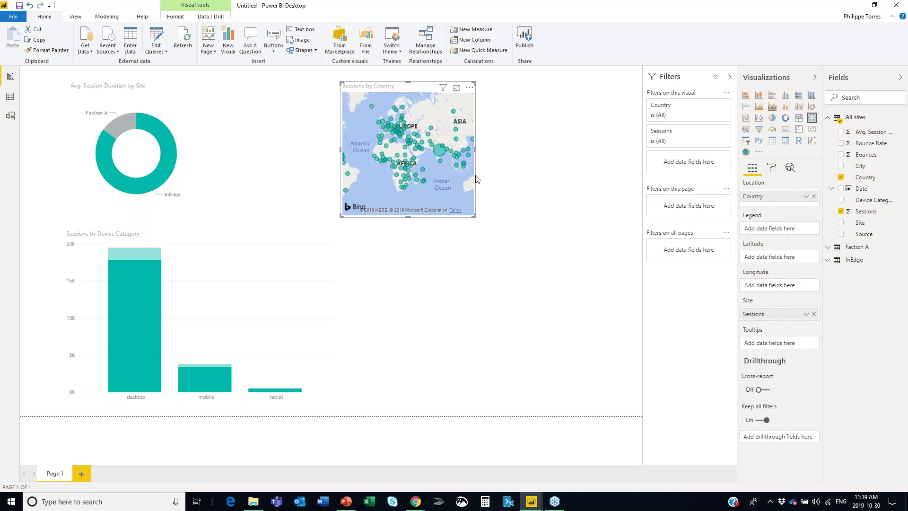
drag(475, 216, 617, 293)
drag(340, 81, 266, 67)
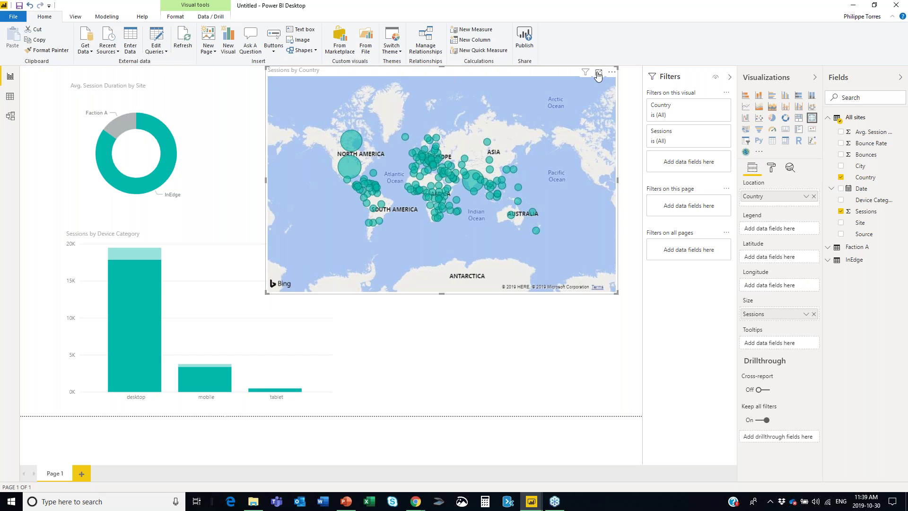
- Inspect the North American bubbles on the Sessions by Country map in focus mode with the filters collapsed, and return to the report
click(598, 72)
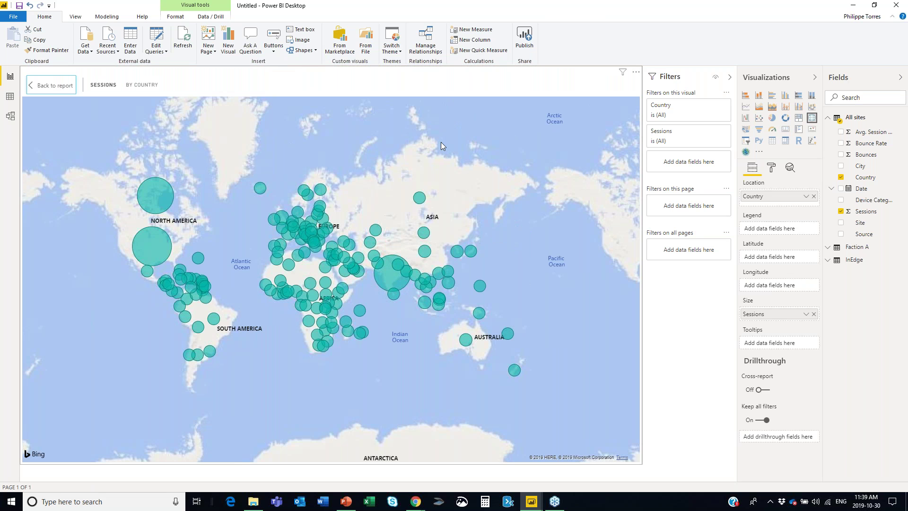
click(729, 76)
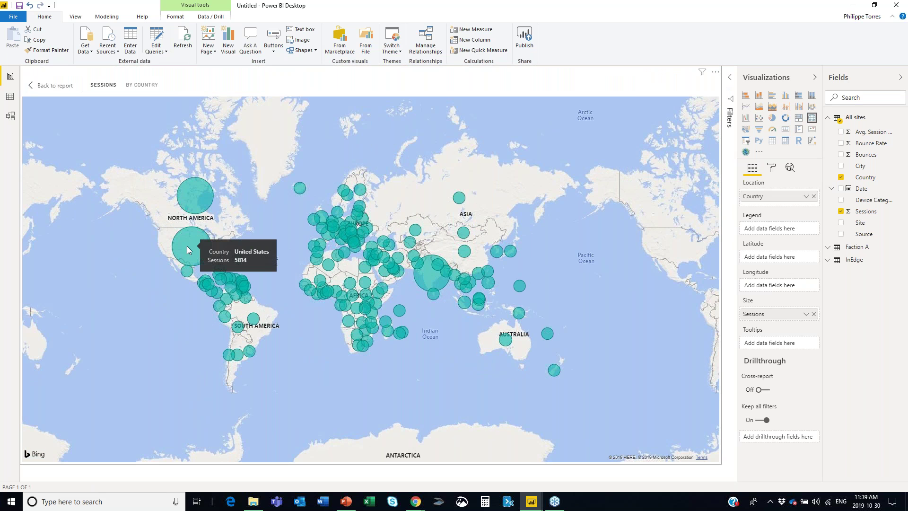
mouse_move(198, 207)
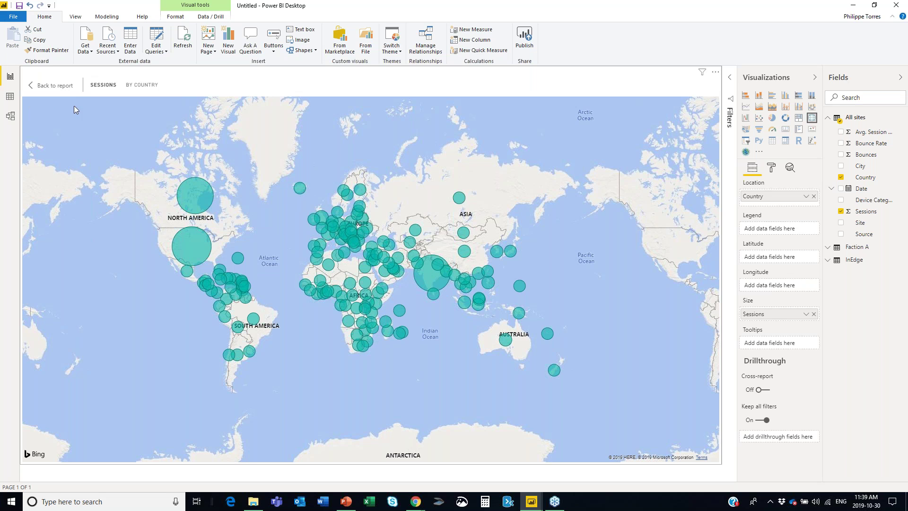
click(49, 86)
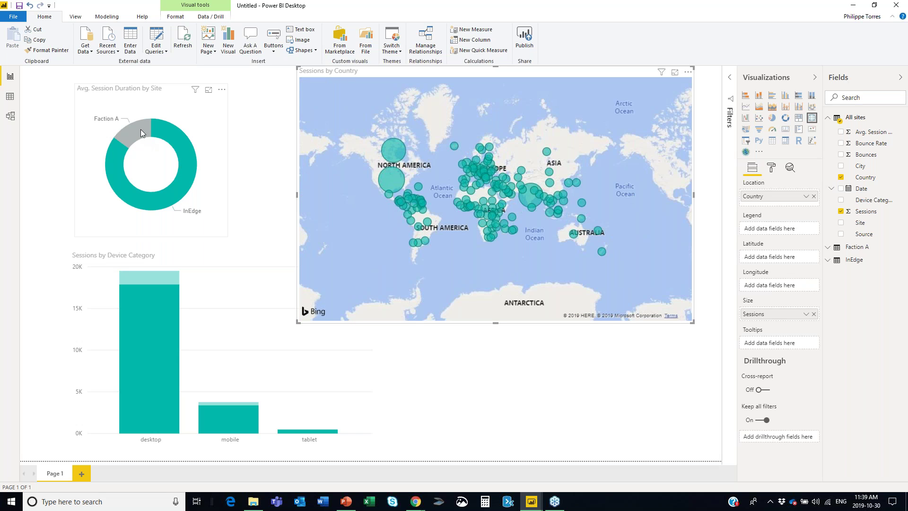
- Compare the map and column chart per site by alternately highlighting Faction A and InEdge in the donut
mouse_move(140, 129)
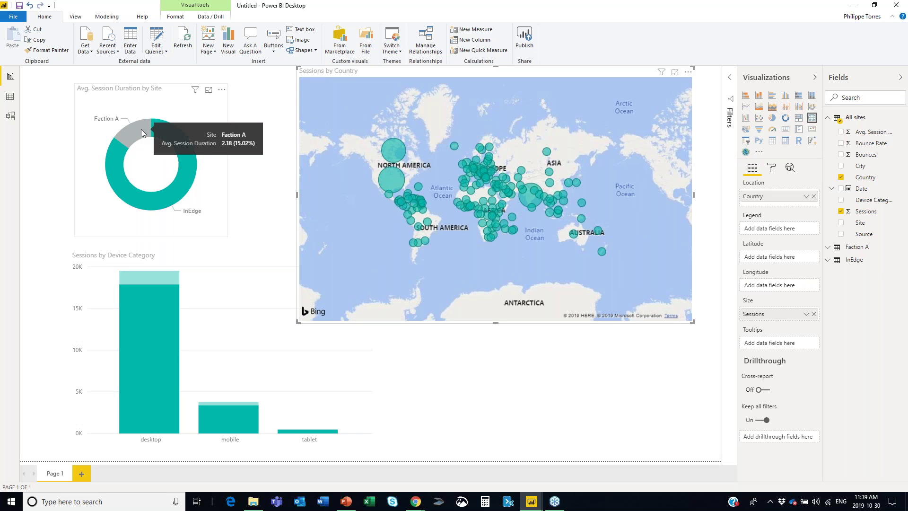
click(142, 133)
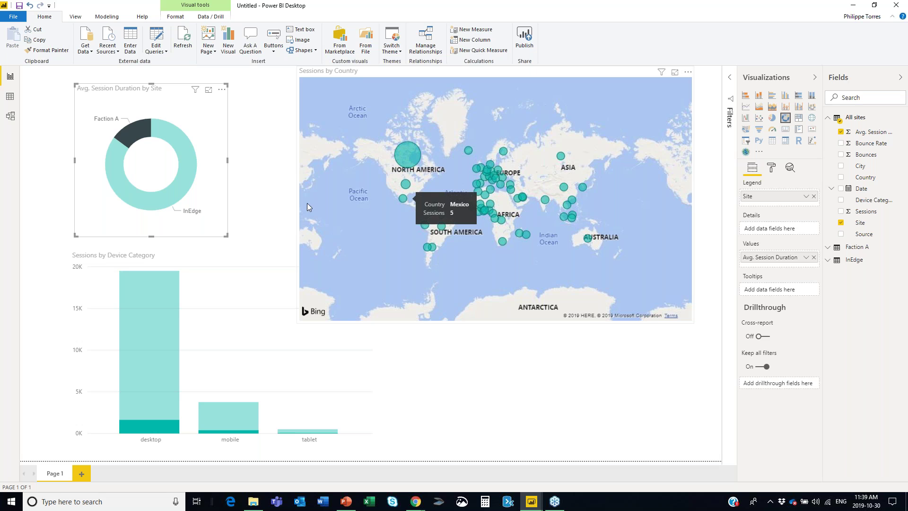
click(186, 184)
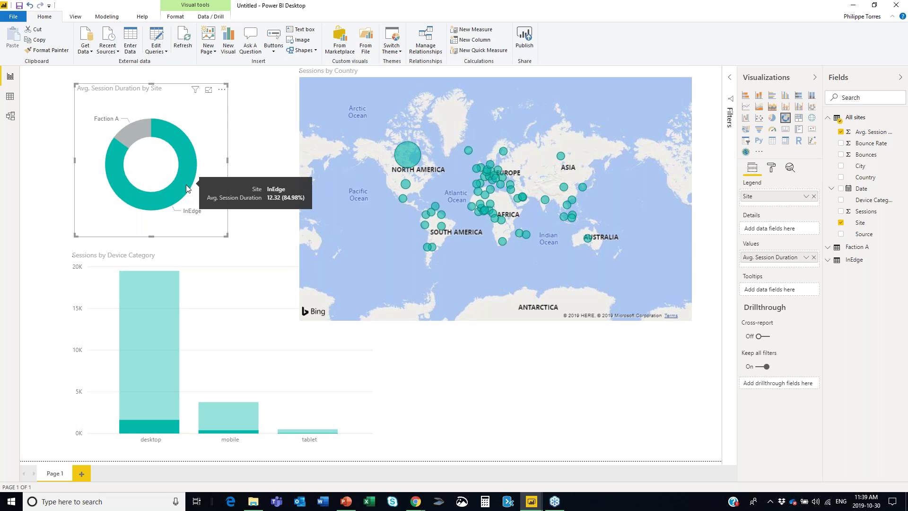
mouse_move(187, 185)
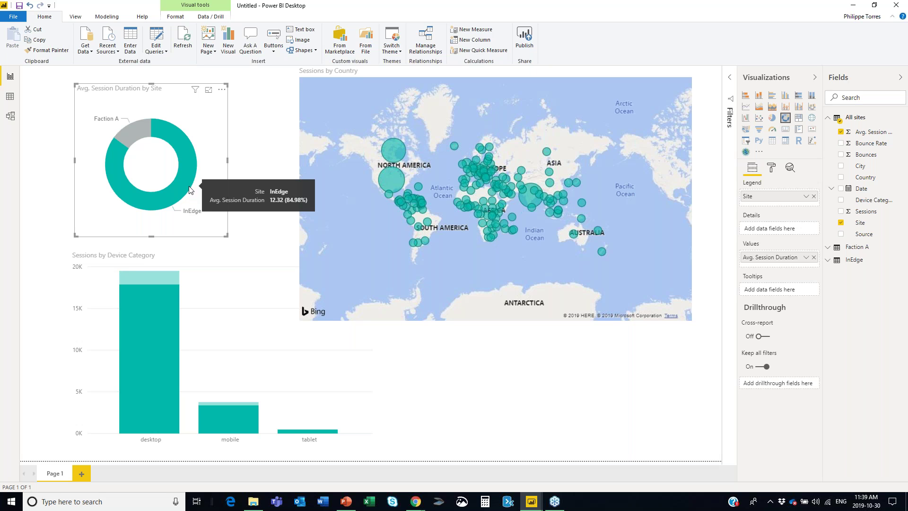
click(138, 132)
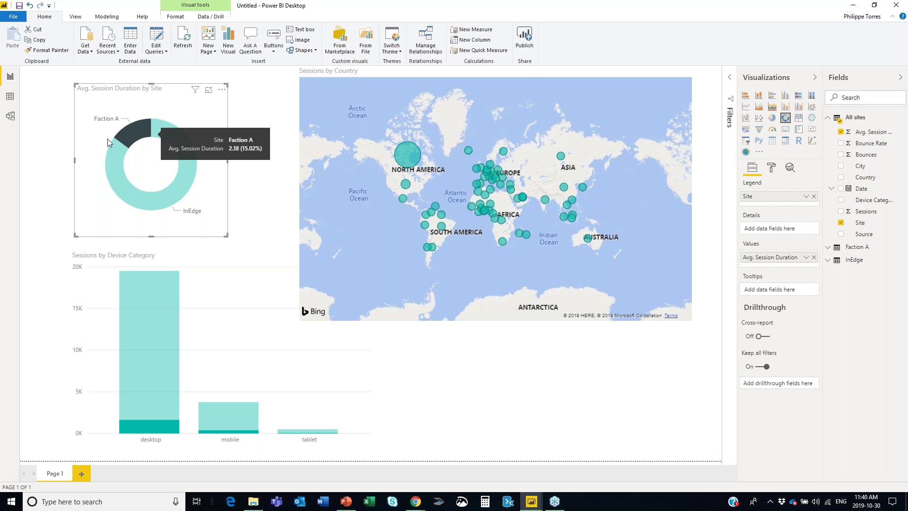
click(175, 191)
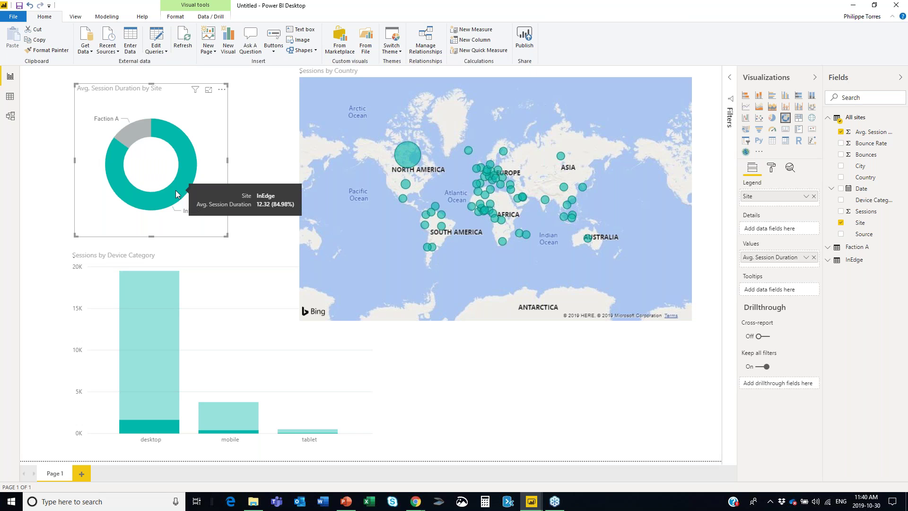
click(139, 127)
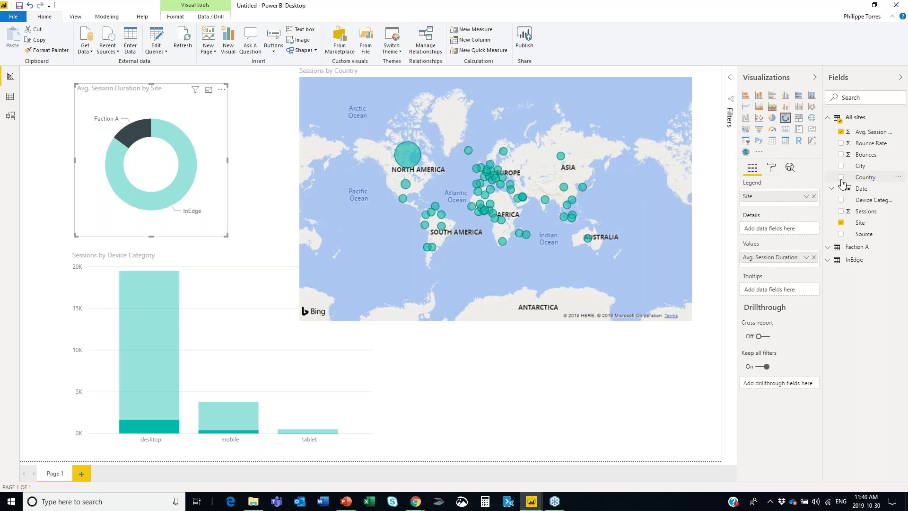
- Add City below Country in the map's location hierarchy and turn on drill mode
click(623, 89)
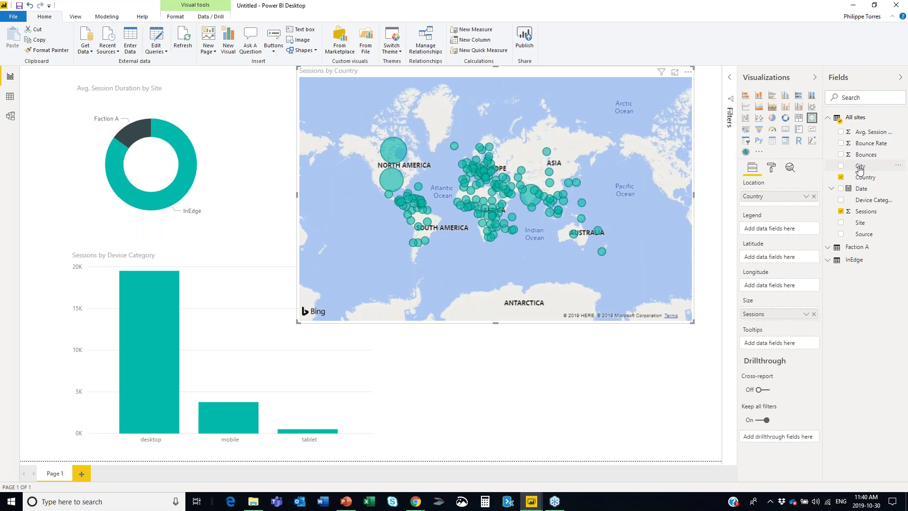
drag(860, 169, 780, 205)
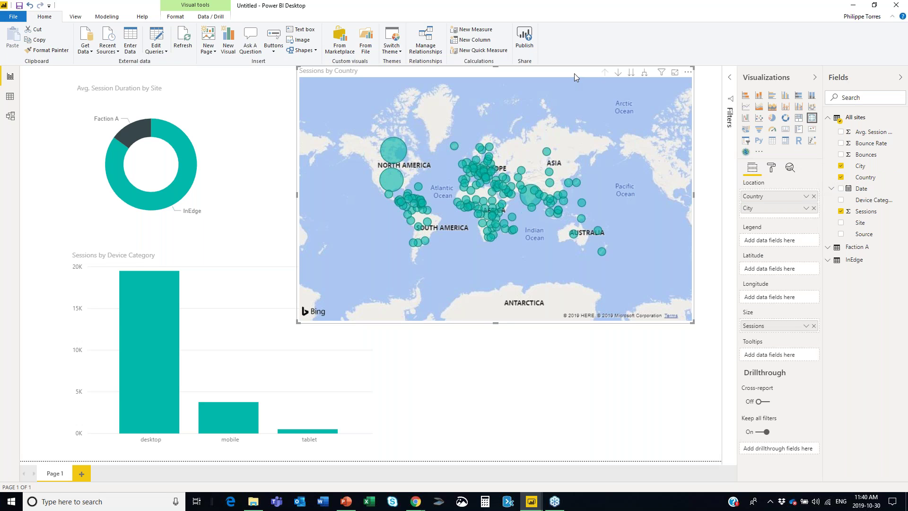
click(618, 74)
- Drill the map into Canada's cities, and return to the country level to drill into the United States
mouse_move(395, 154)
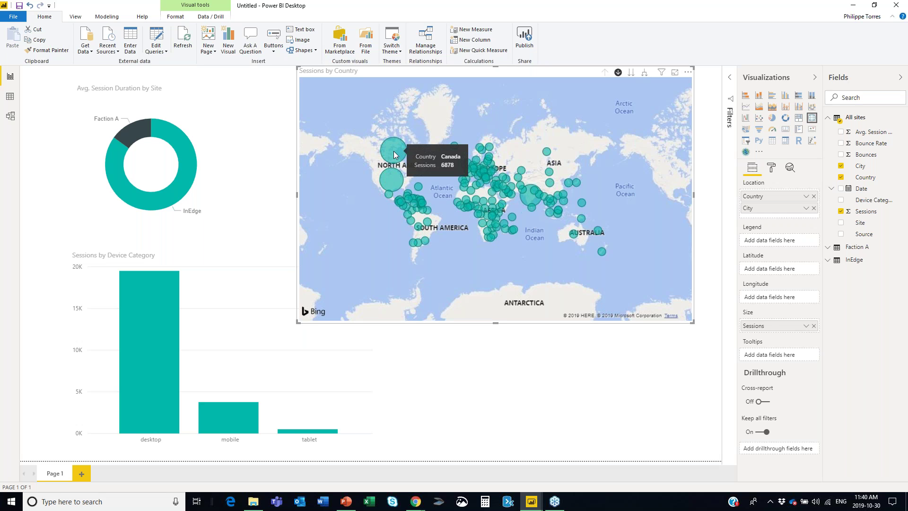
click(395, 152)
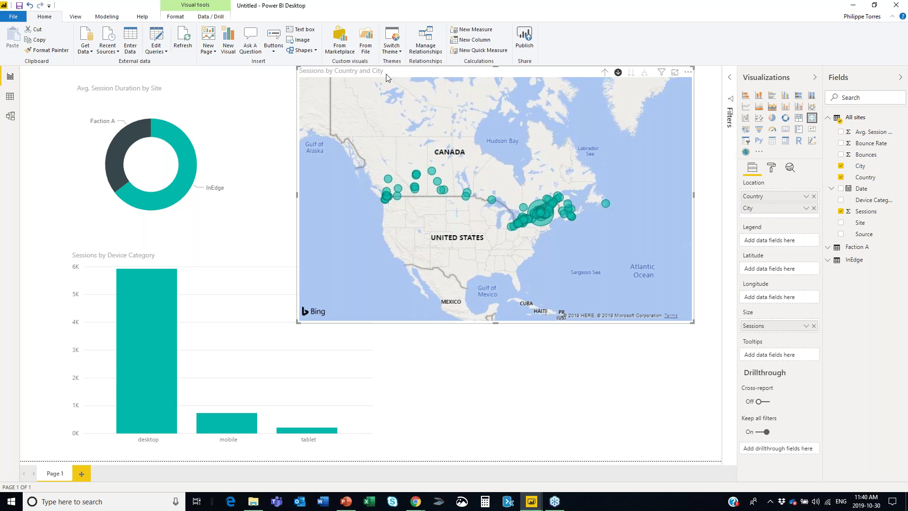
click(604, 72)
scroll(440, 186, up, 5)
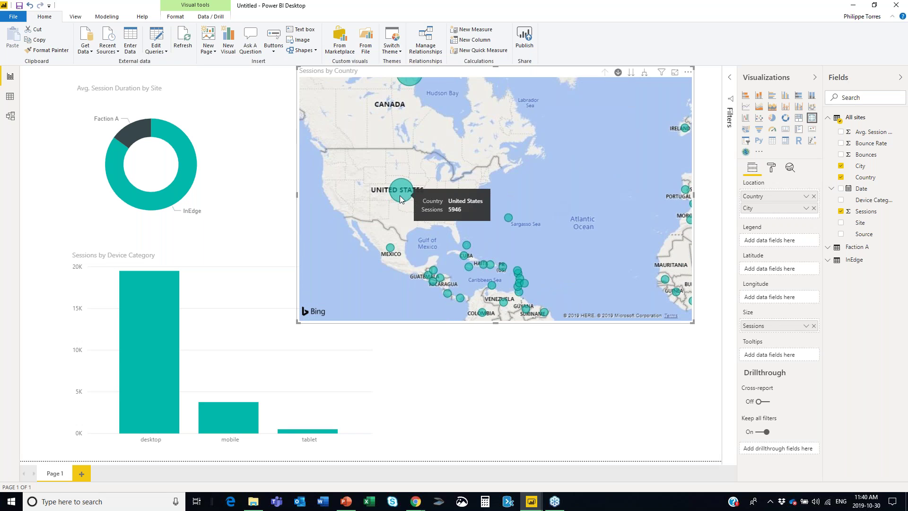
click(399, 196)
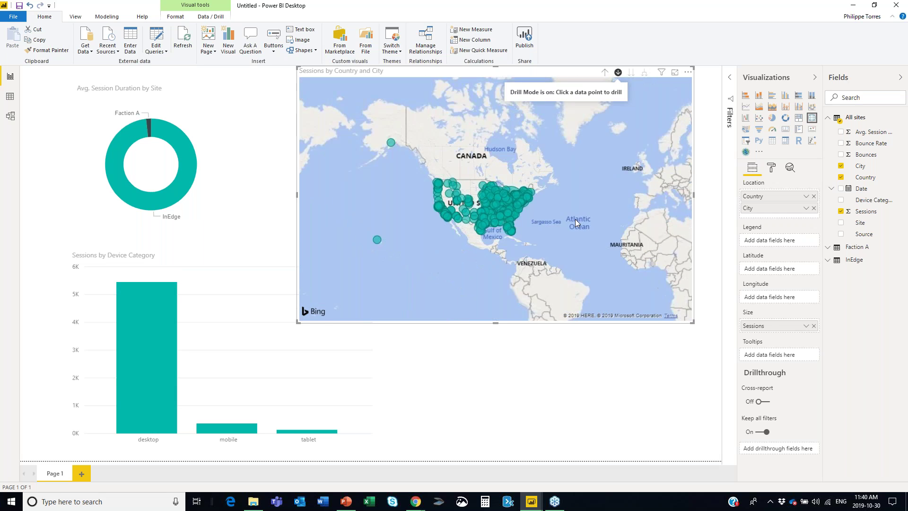
scroll(575, 220, up, 10)
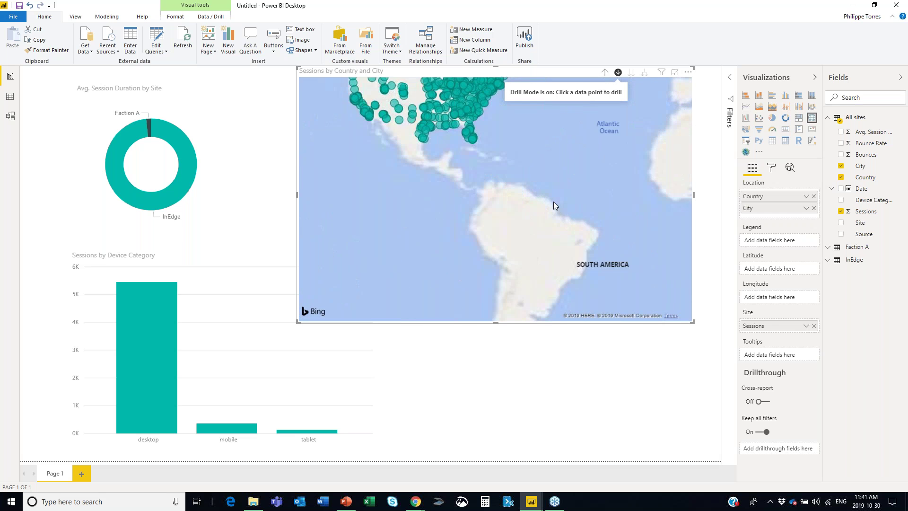
- Examine the session bubbles of the cities along the United States East Coast on the drilled map
scroll(609, 264, down, 5)
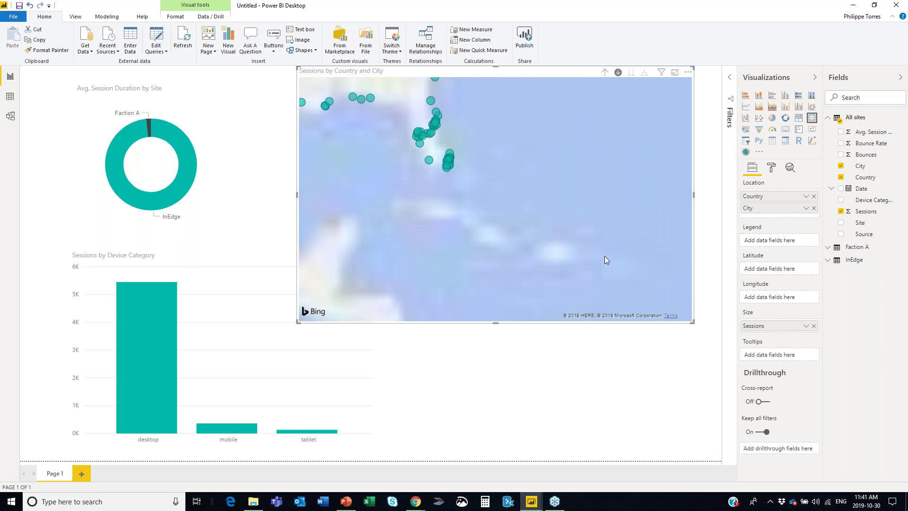
drag(492, 137, 627, 270)
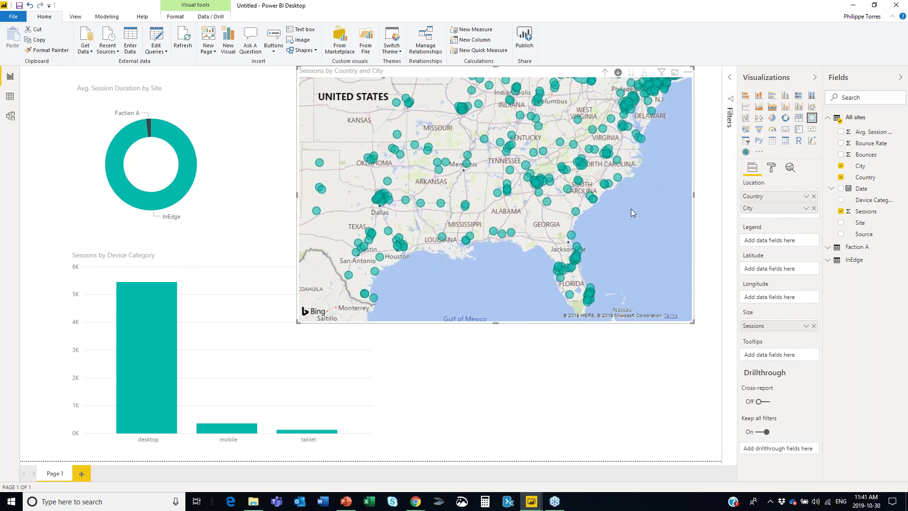
scroll(630, 208, up, 2)
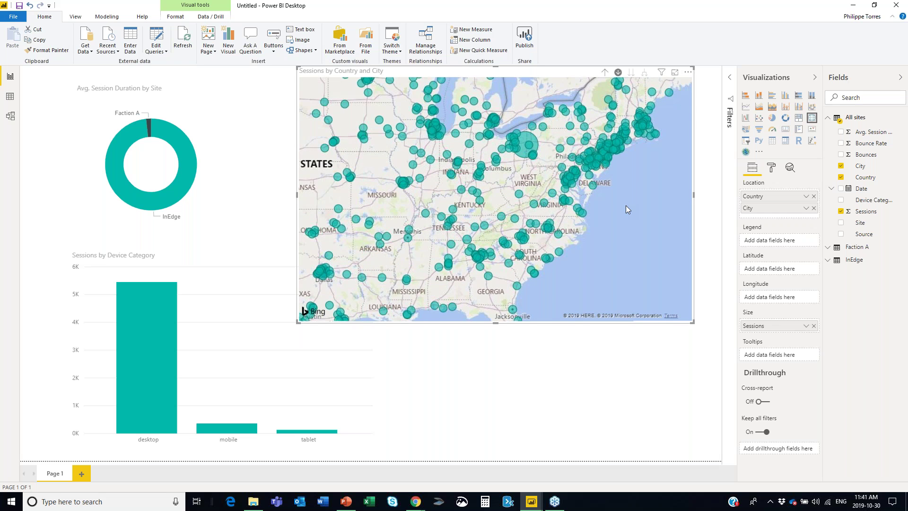
drag(626, 205, 602, 226)
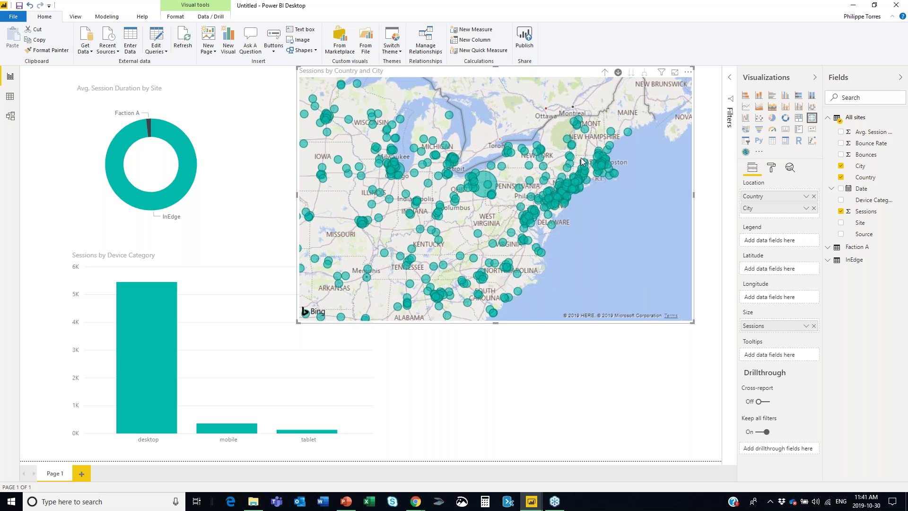
mouse_move(528, 203)
mouse_move(571, 182)
- Shrink the map into the page's upper-right area and add a column chart of Bounces by Date below it
drag(695, 325, 686, 243)
drag(568, 74, 603, 75)
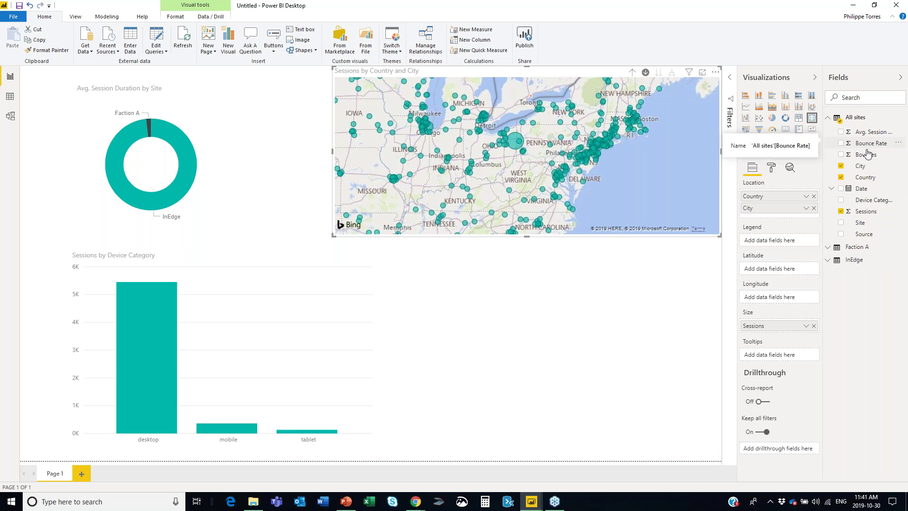
drag(866, 155, 529, 340)
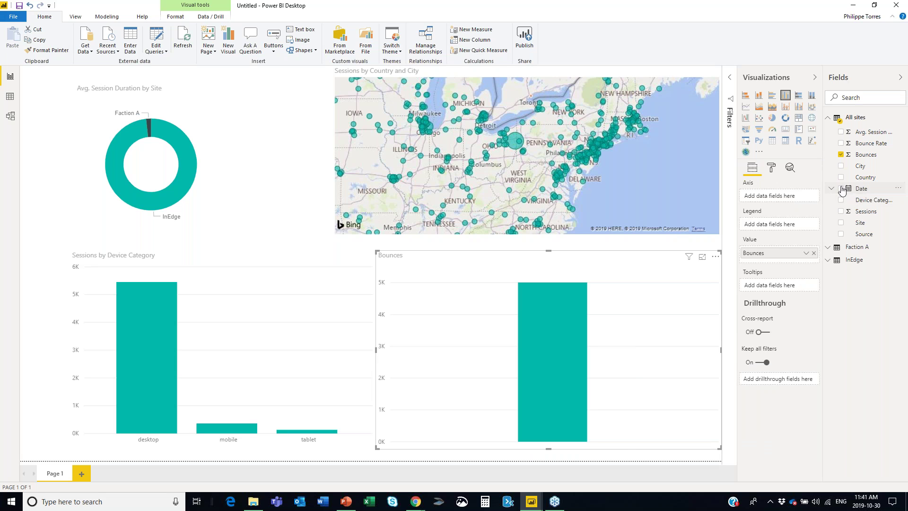
drag(863, 195, 595, 310)
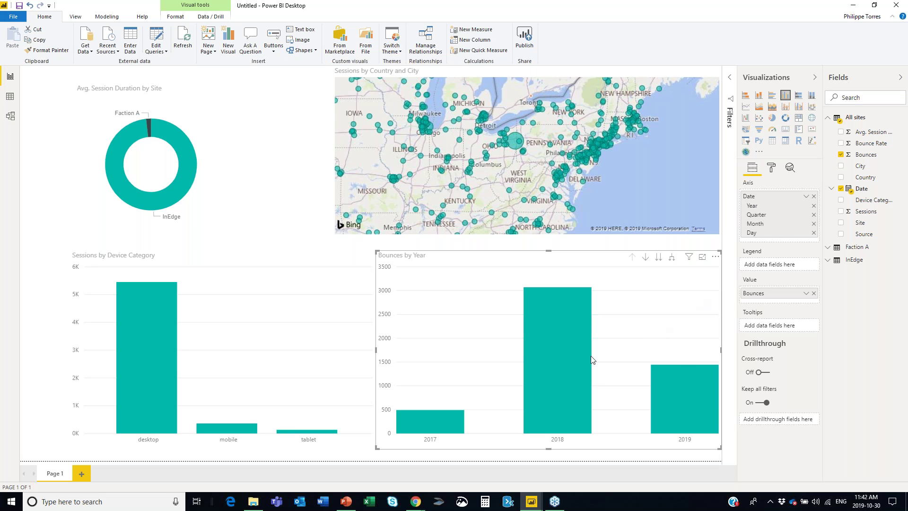
- Compare the bounce years by highlighting 2018 and 2019 individually, 2019 with 2017, 2018 with 2019, and all three together
click(566, 348)
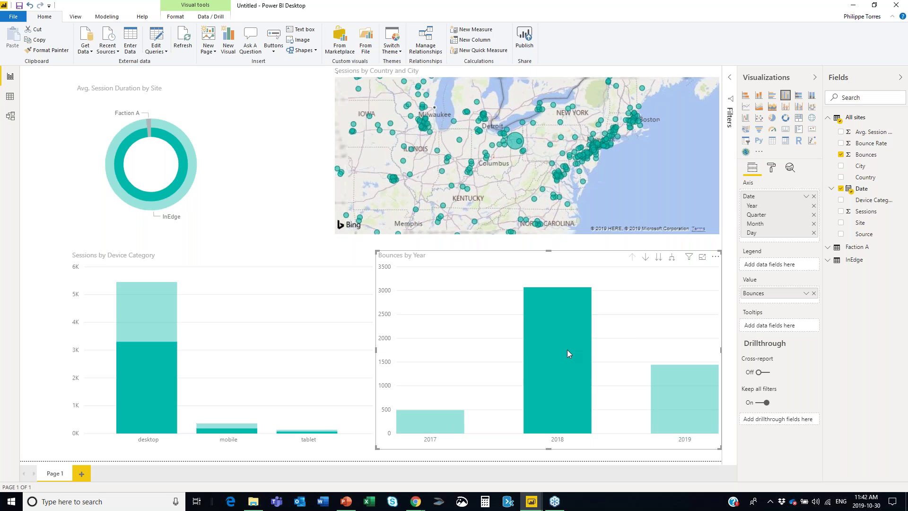
mouse_move(578, 386)
click(687, 397)
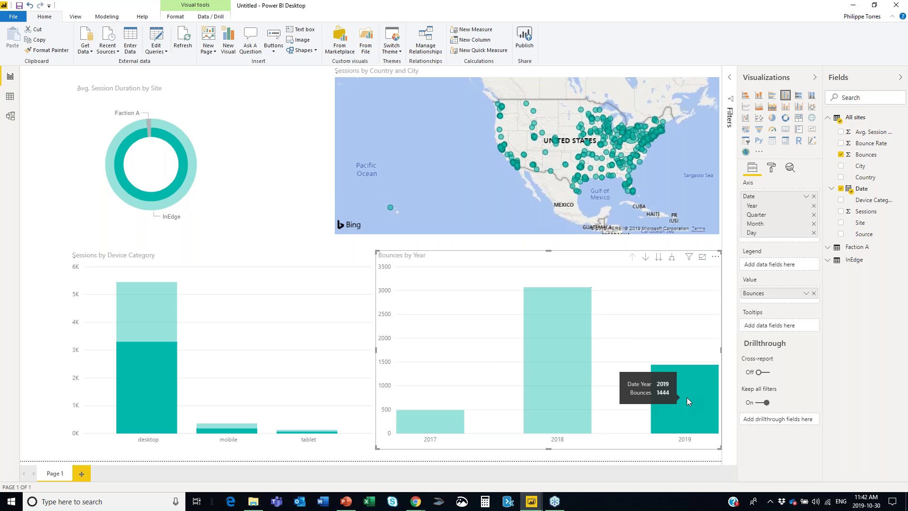
ctrl+click(432, 421)
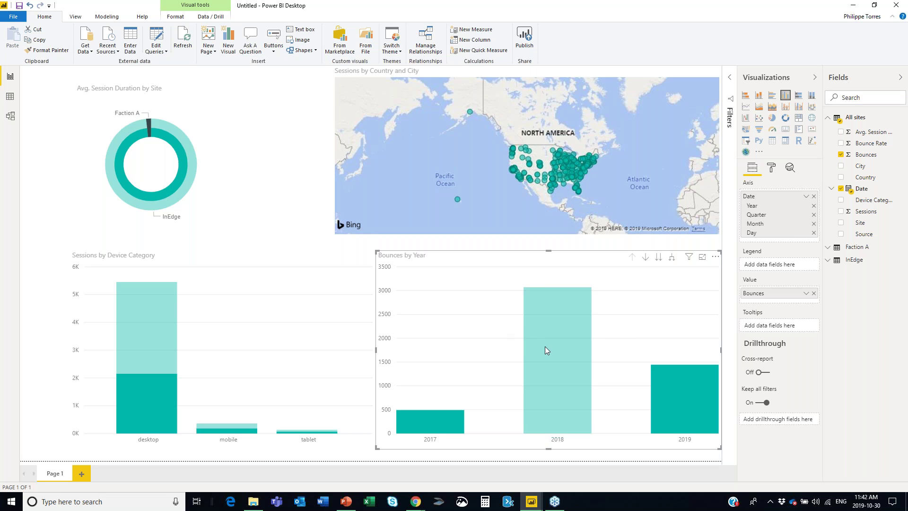
mouse_move(528, 338)
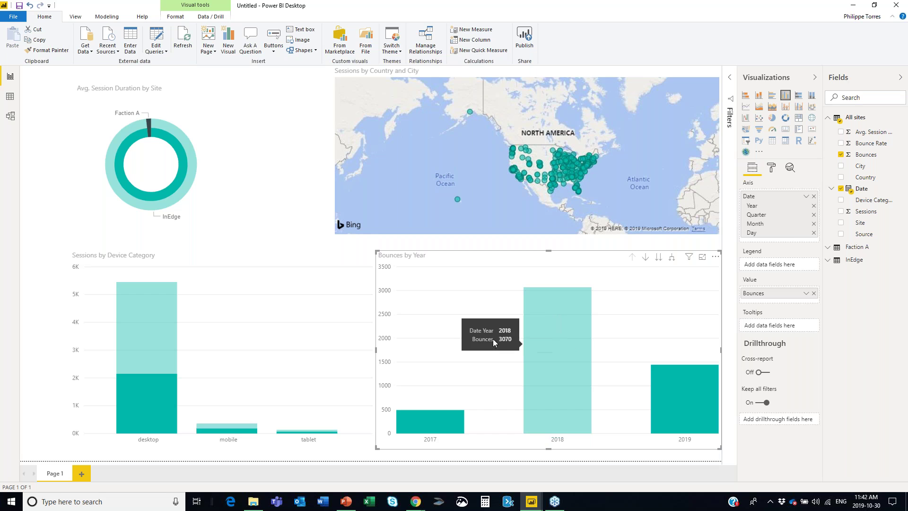
click(548, 315)
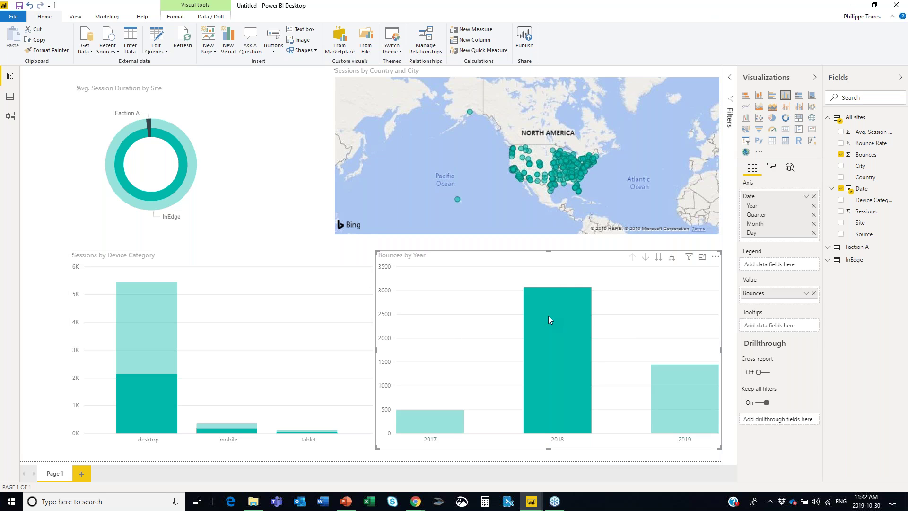
ctrl+click(665, 398)
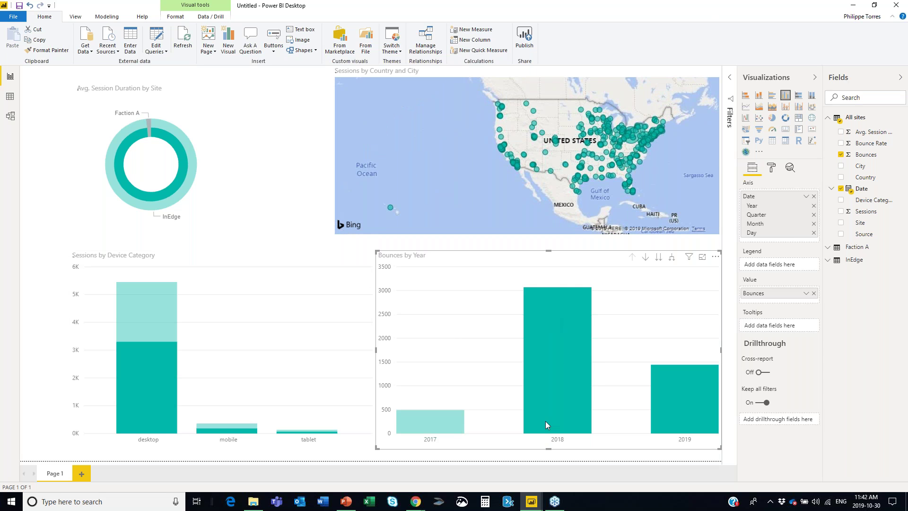
ctrl+click(449, 420)
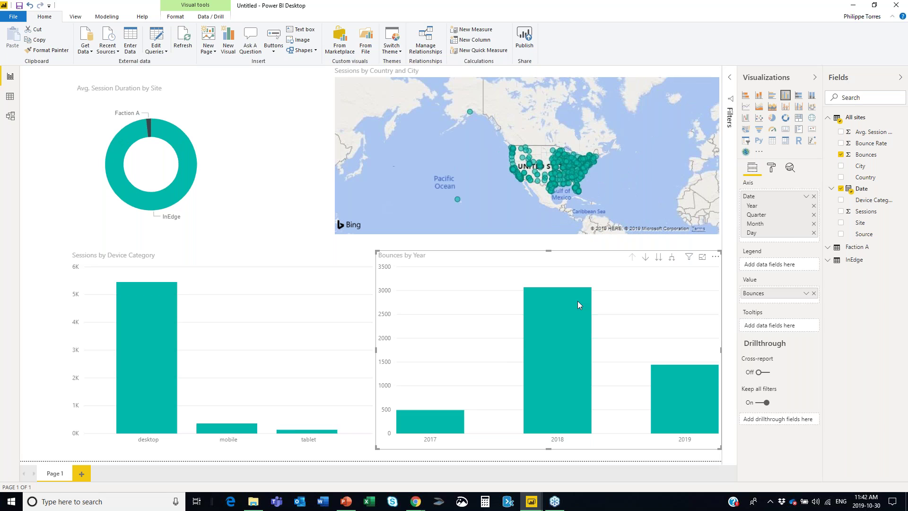
- Turn on drill mode for the bounces chart and drill through 2019 and Qtr 1 into the days of January
click(646, 257)
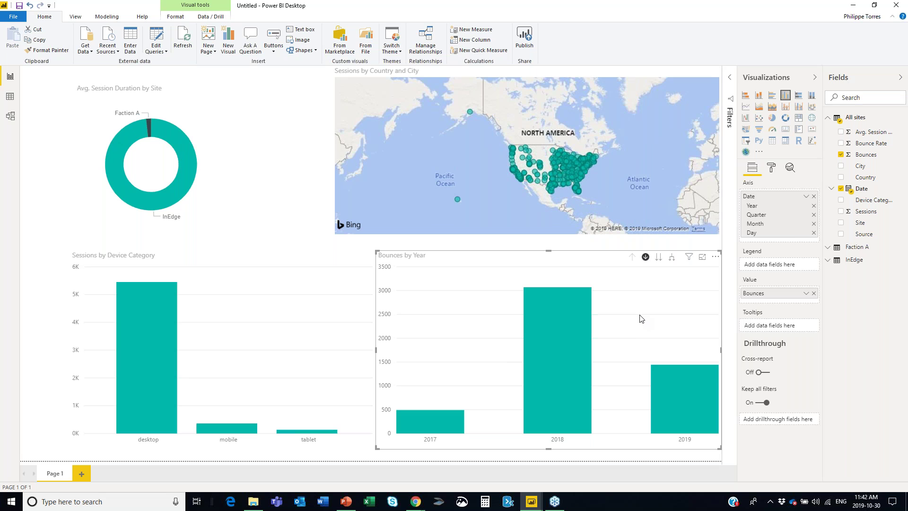
click(682, 398)
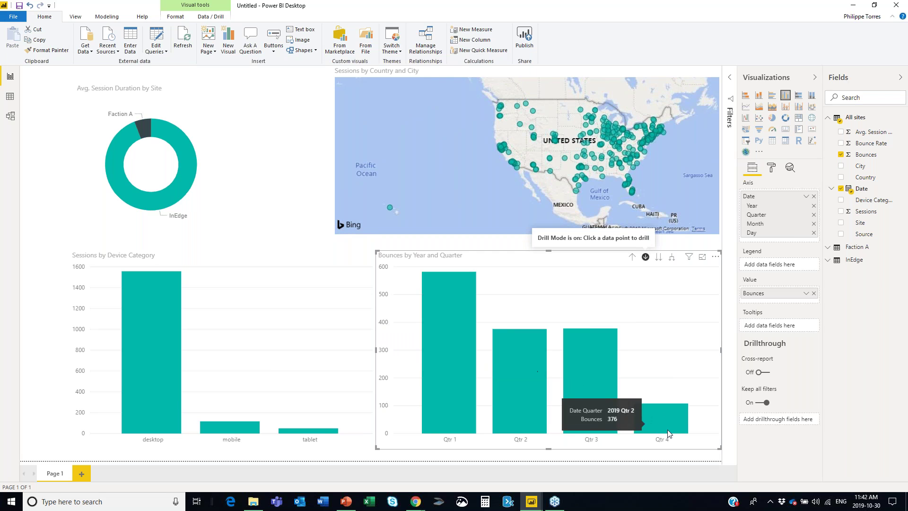
click(451, 336)
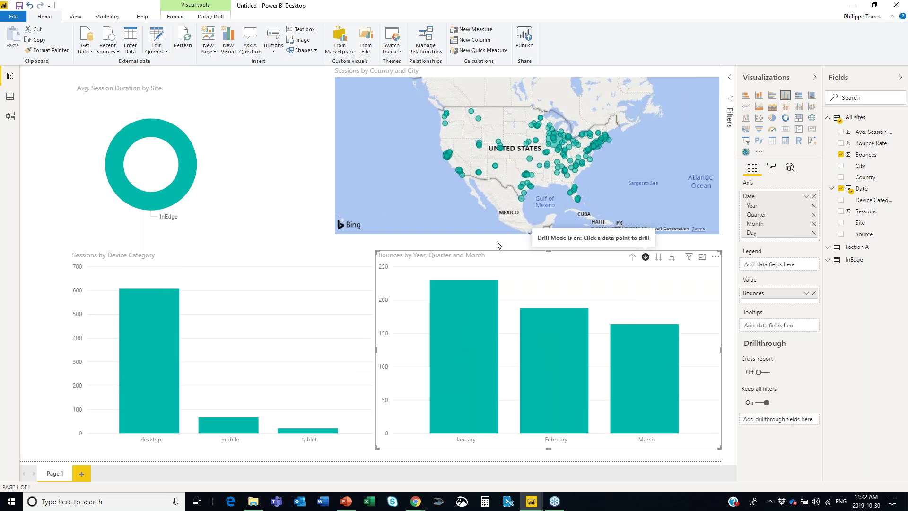
click(478, 330)
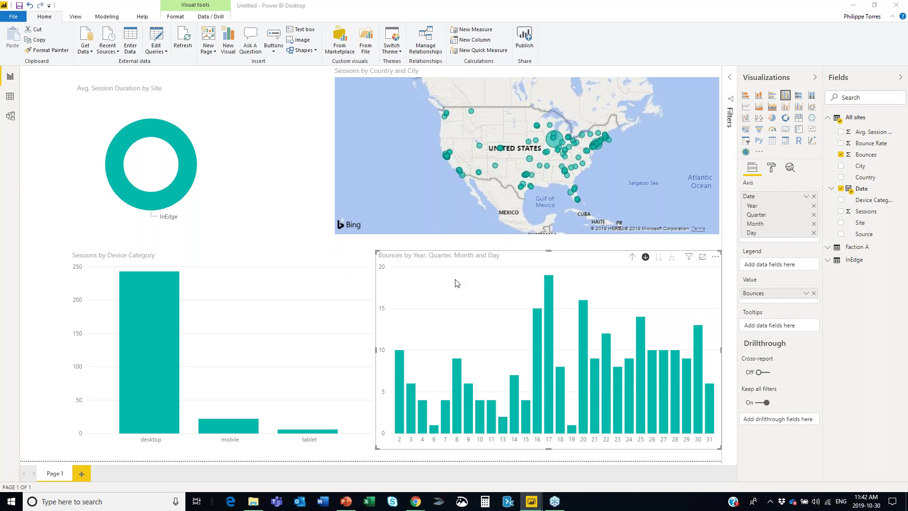
- Switch to the training report, filter it by desktop, mobile and tablet in turn, and highlight InEdge and Faction A in the donut
key(alt+Tab)
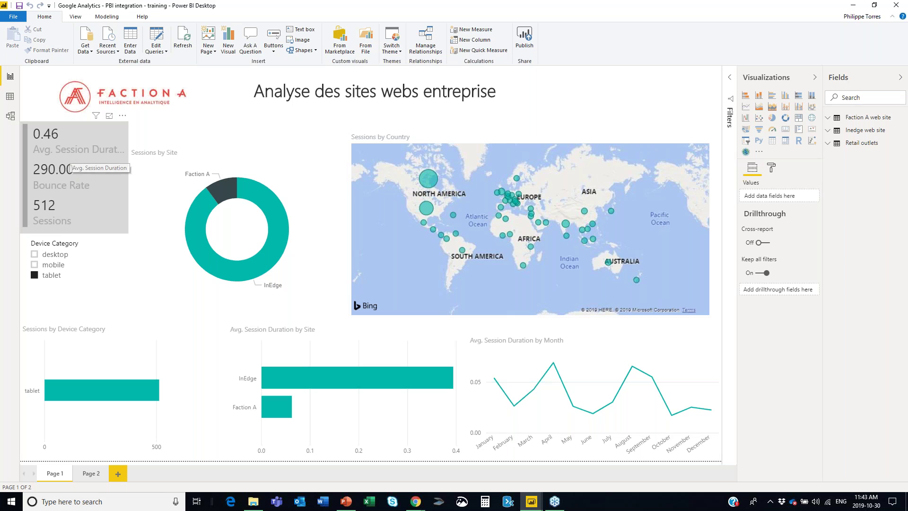
click(35, 254)
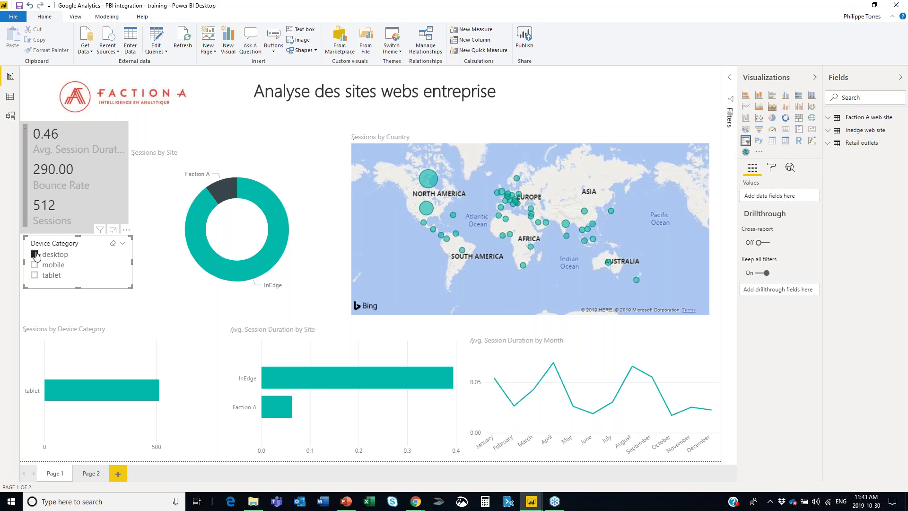
click(37, 266)
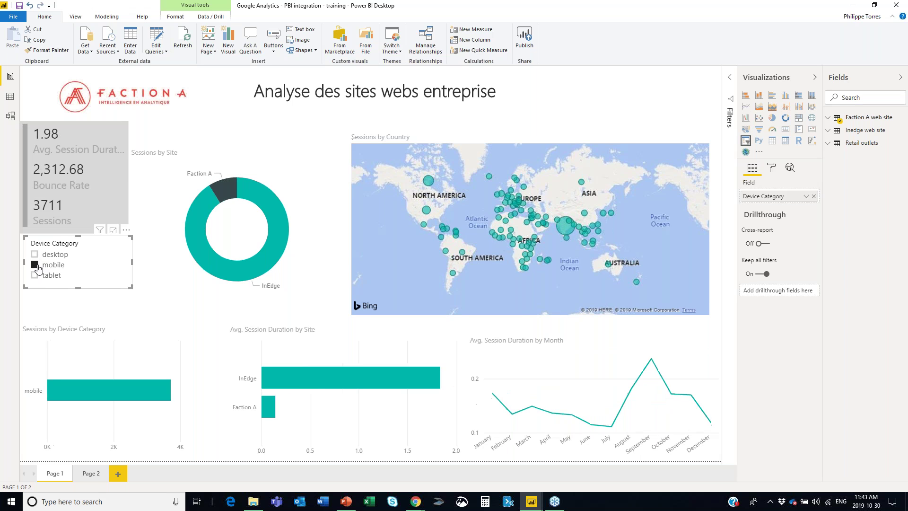
click(36, 277)
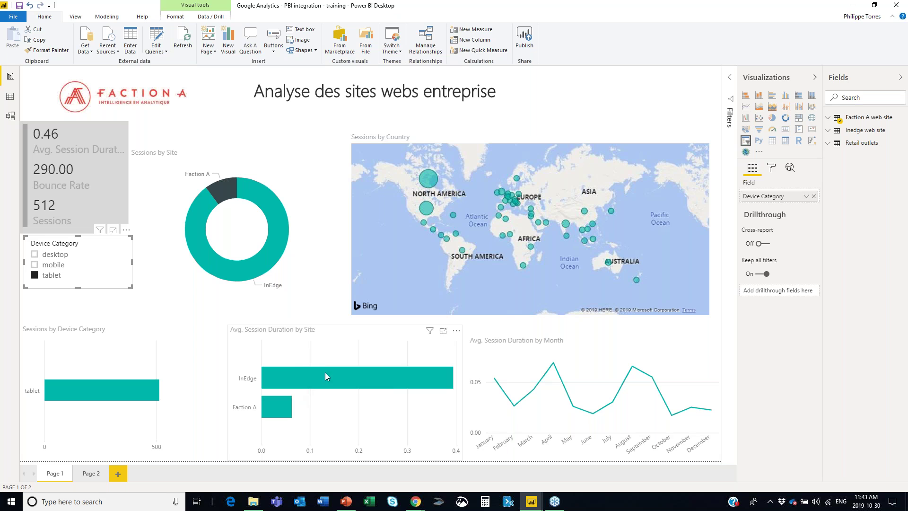
click(265, 200)
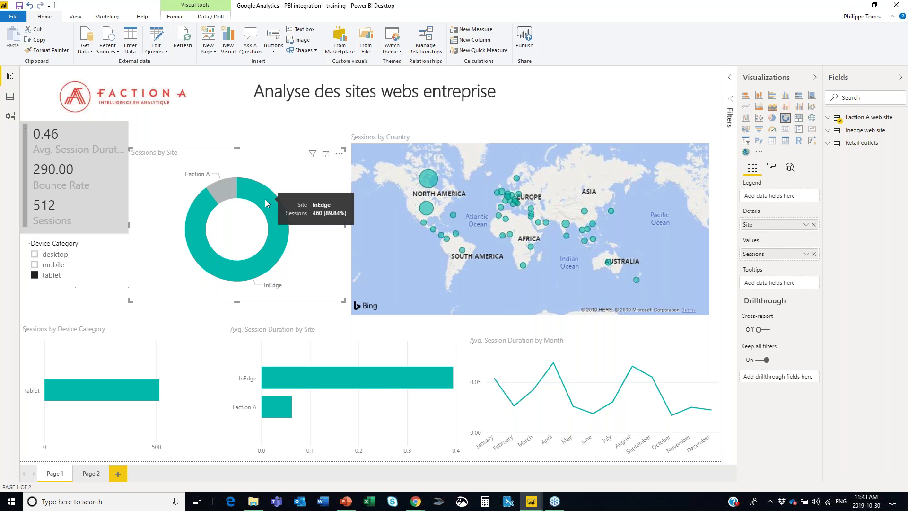
click(227, 189)
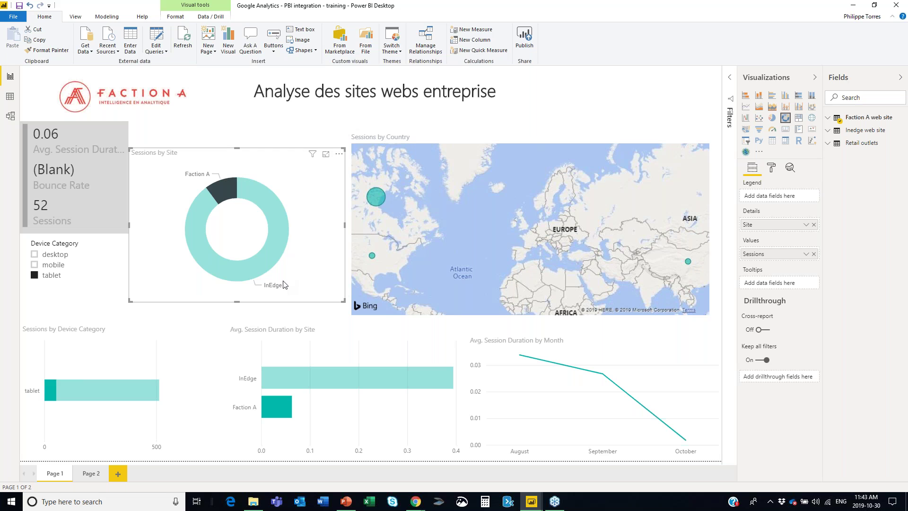
- Start publishing the training report and cancel at the request to save changes
click(527, 42)
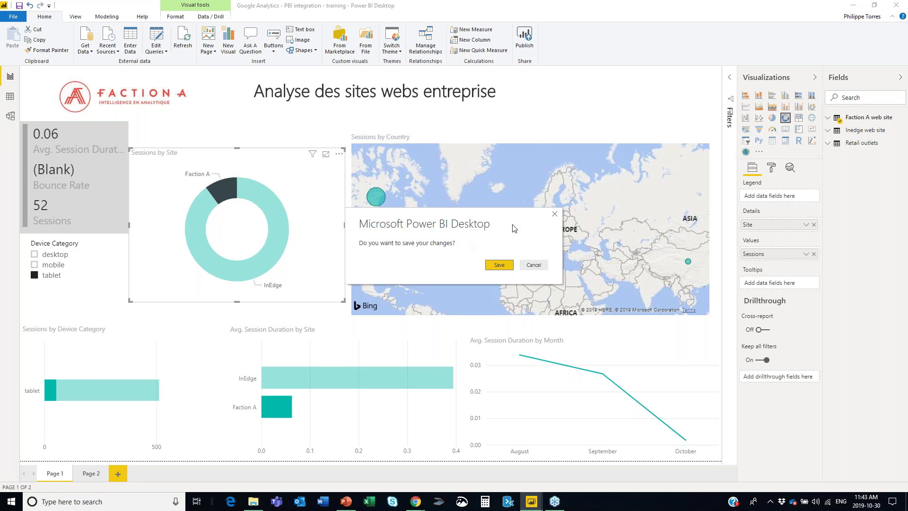
click(538, 266)
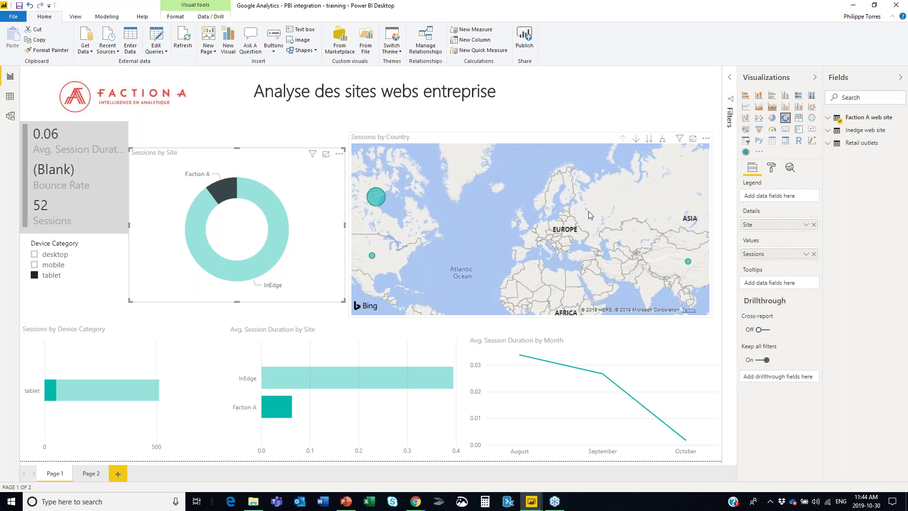
- Switch to the webinar presentation in PowerPoint, go to the Conclusion slide 24 and start the slide show from it
key(alt+Tab)
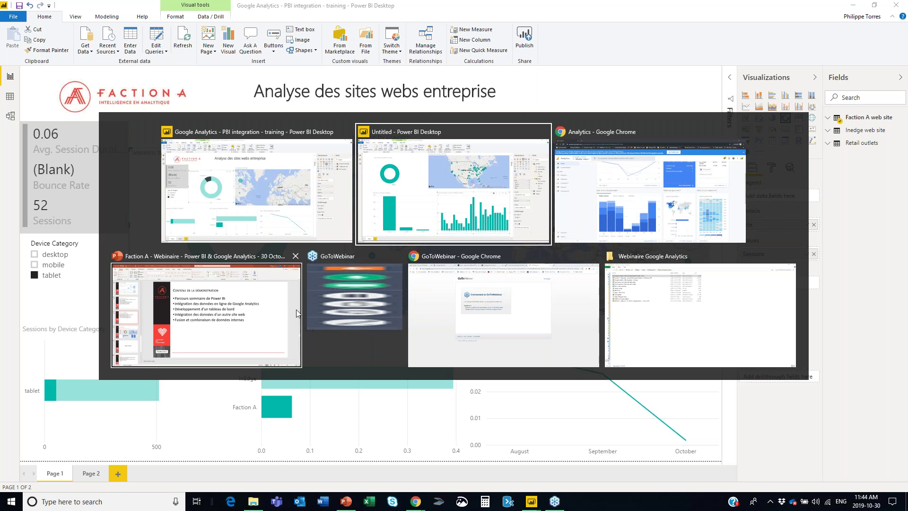
click(285, 308)
key(Page_Down)
key(Page_Down)
key(Page_Up)
key(Page_Down)
key(Page_Down)
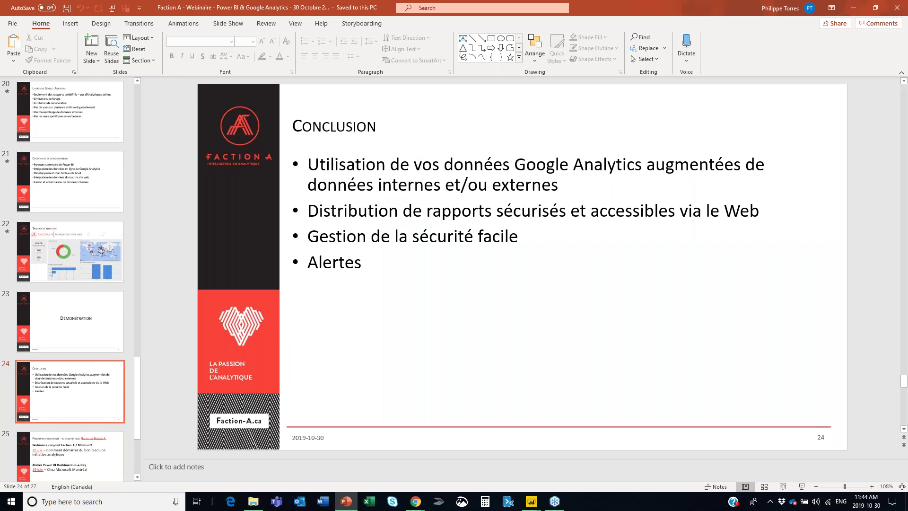
click(802, 487)
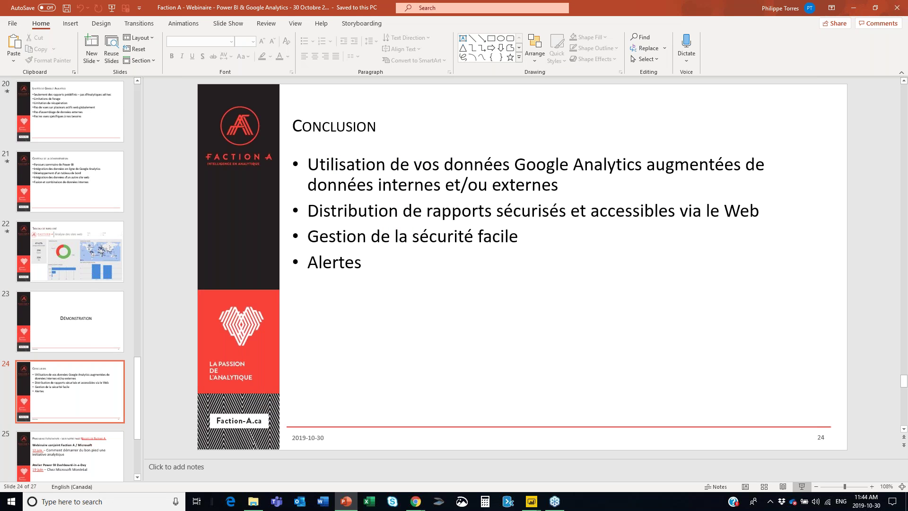